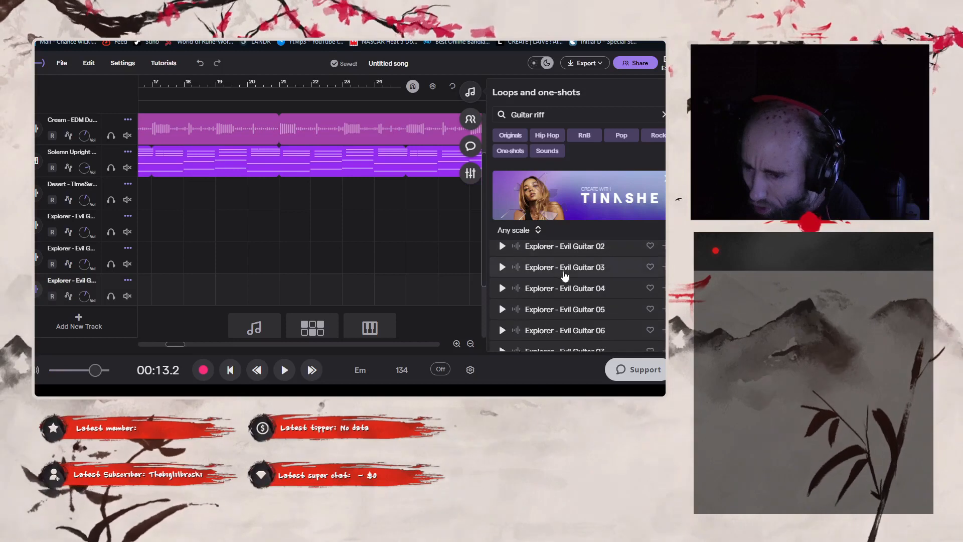
- Add the Explorer - Evil Guitar 05 loop to the song on a new track
double_click(567, 314)
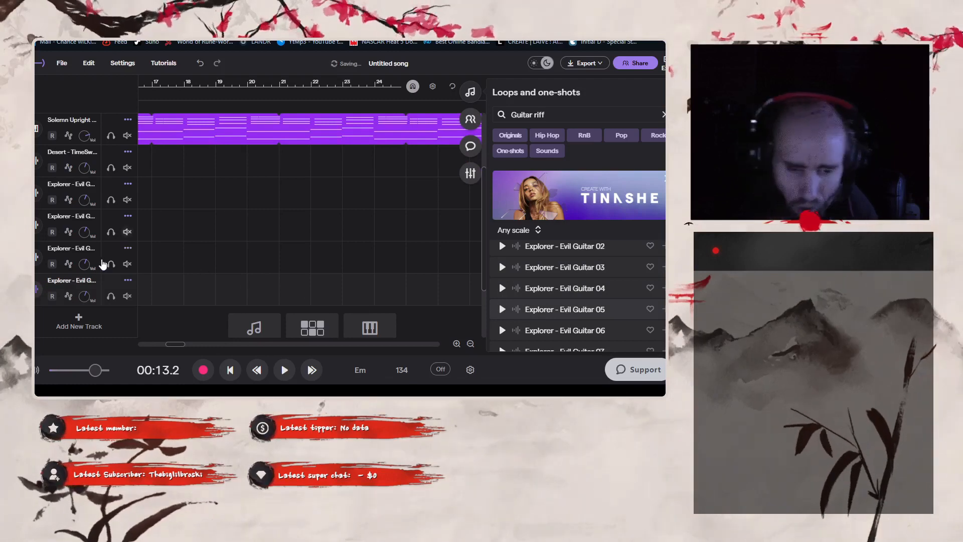
- Move the Evil Guitar 01 clip to start at bar 5 and the Evil Guitar 02 clip to about bar 12.8
scroll(108, 235, up, 3)
scroll(161, 251, down, 1)
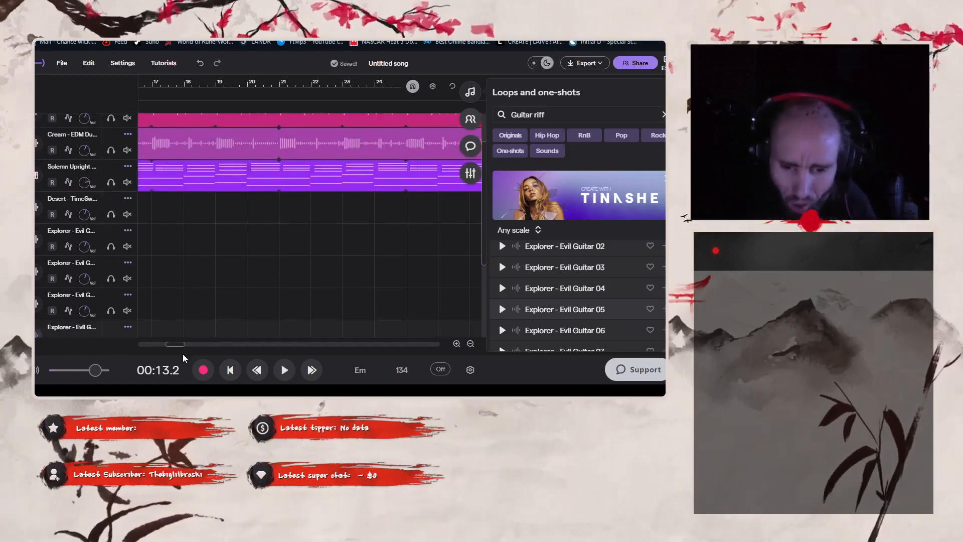
drag(161, 344, 142, 339)
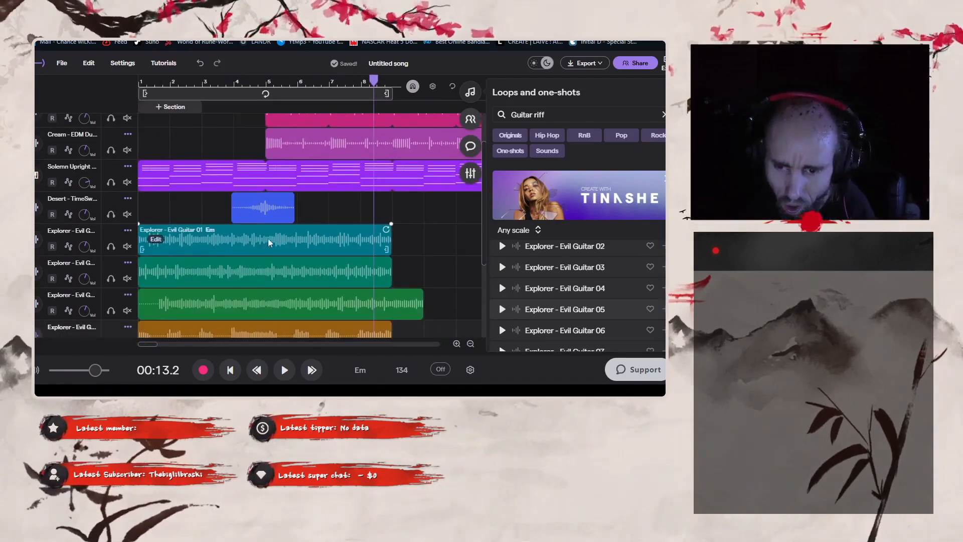
drag(268, 243, 385, 245)
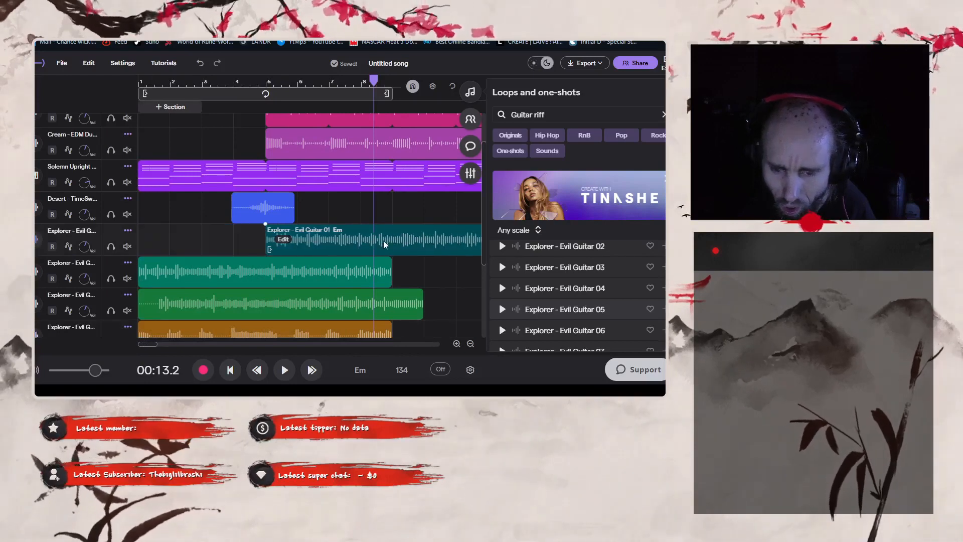
drag(268, 277, 360, 276)
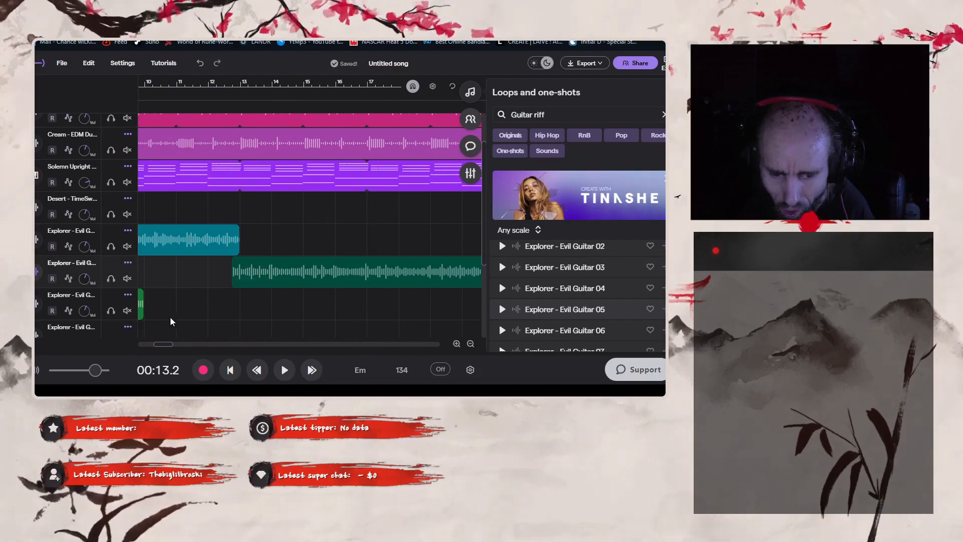
- Move the Evil Guitar 03 clip to about bar 20.5 and the Evil Guitar 05 clip directly after it, at about bar 29.5
drag(164, 346, 160, 345)
drag(191, 307, 415, 307)
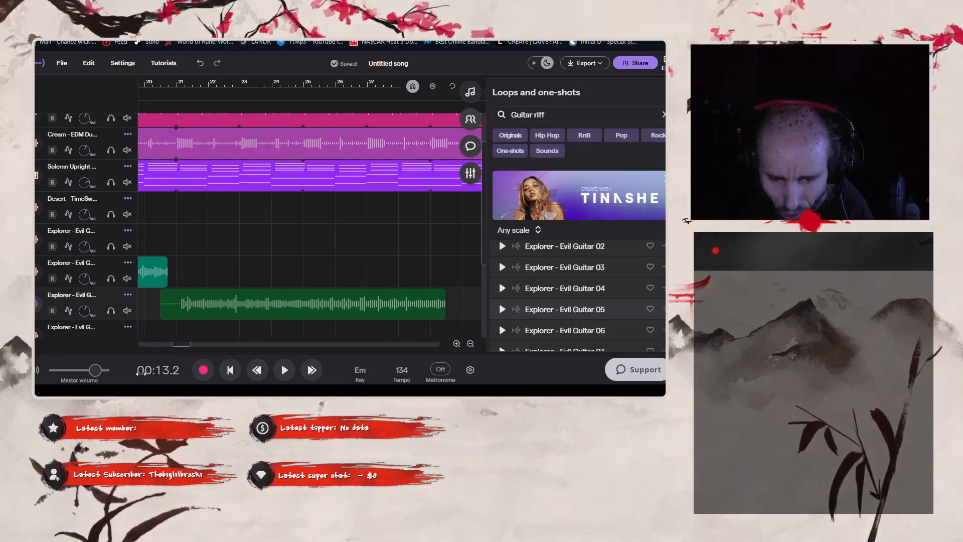
drag(180, 344, 149, 345)
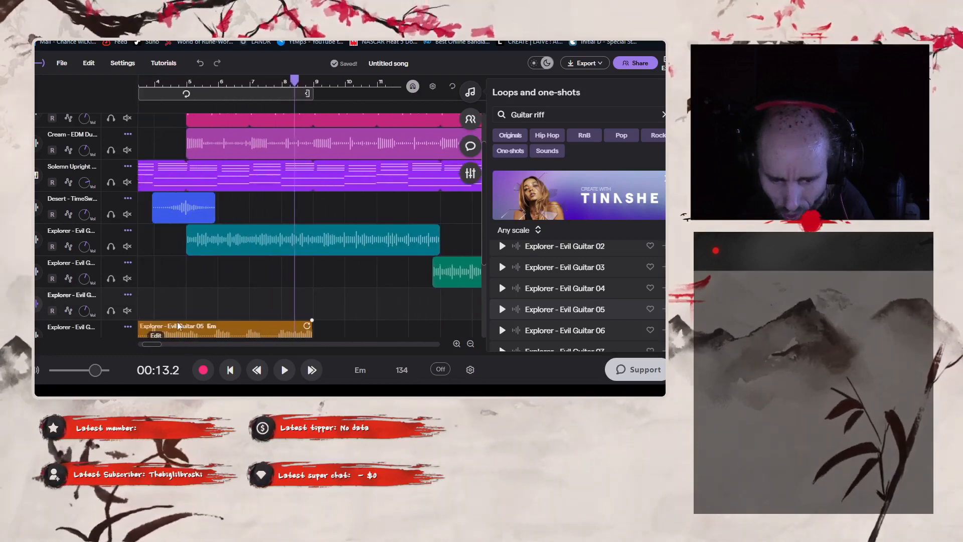
scroll(193, 307, down, 3)
drag(217, 270, 383, 277)
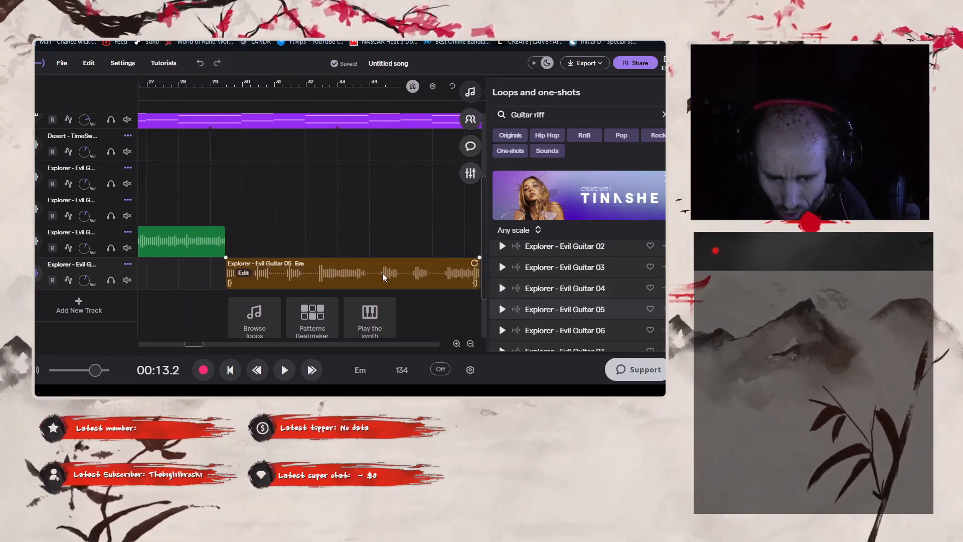
- Play the song from the beginning to audition the guitar clips in sequence
scroll(383, 272, up, 1)
drag(186, 344, 206, 338)
scroll(308, 297, up, 2)
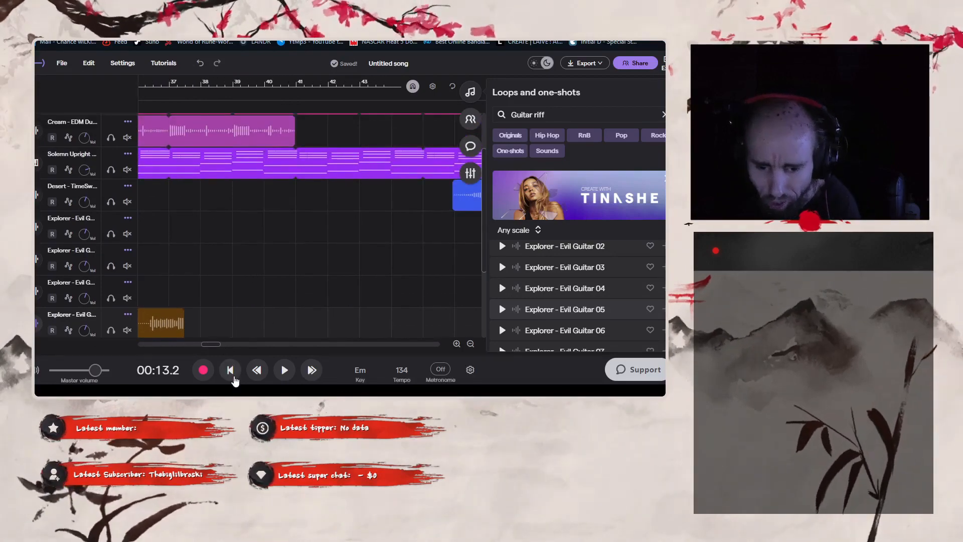
click(231, 371)
click(284, 371)
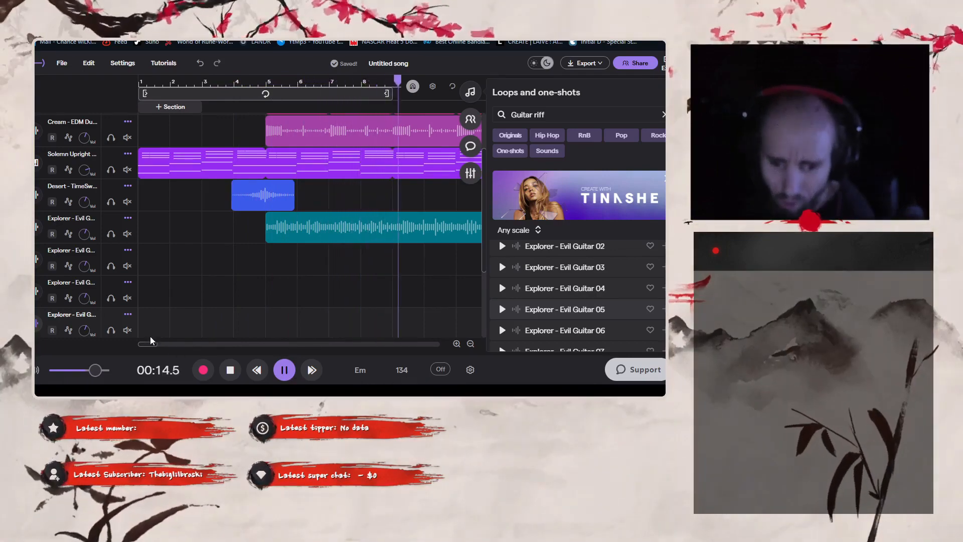
drag(150, 343, 164, 344)
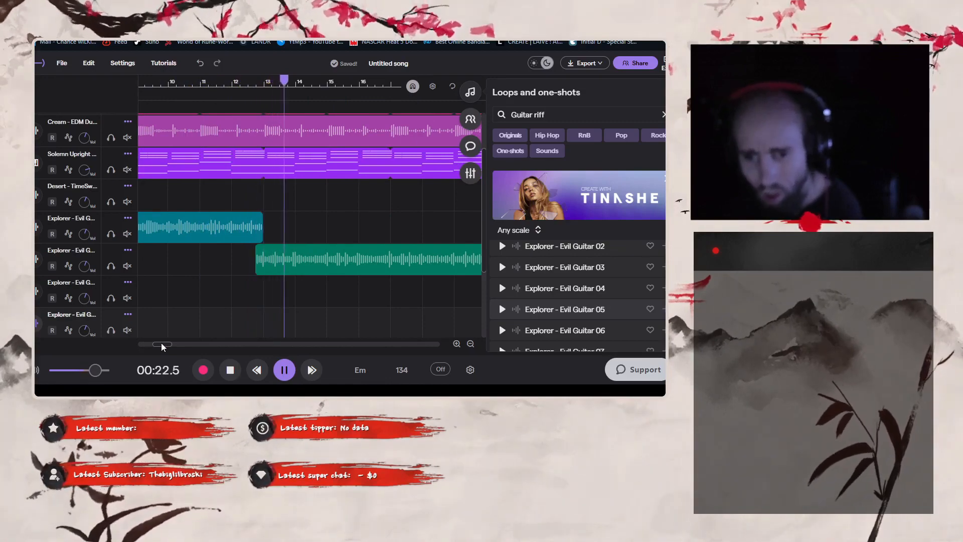
drag(168, 345, 177, 345)
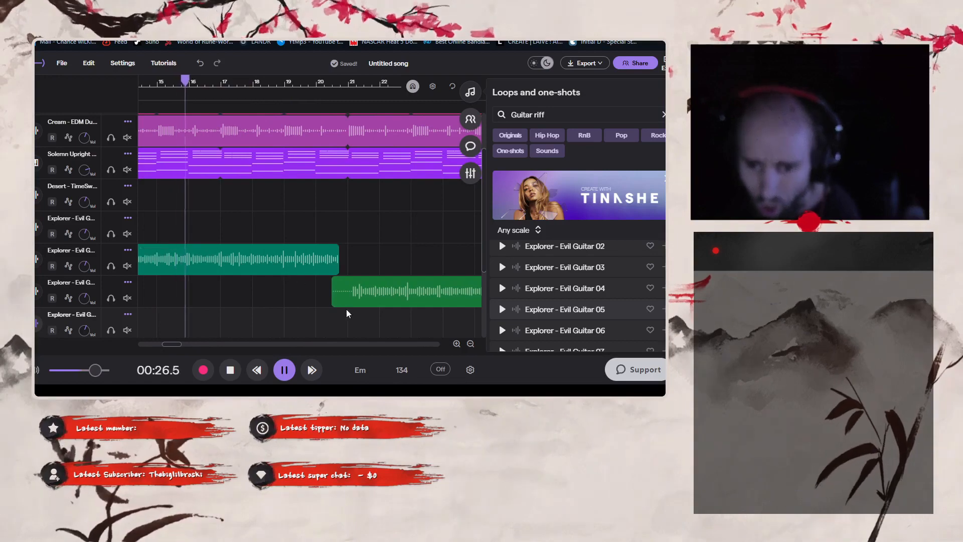
- Shift the Evil Guitar 03 clip back to bar 20 and the Evil Guitar 05 clip to bar 29, and stop playback
drag(357, 303, 345, 303)
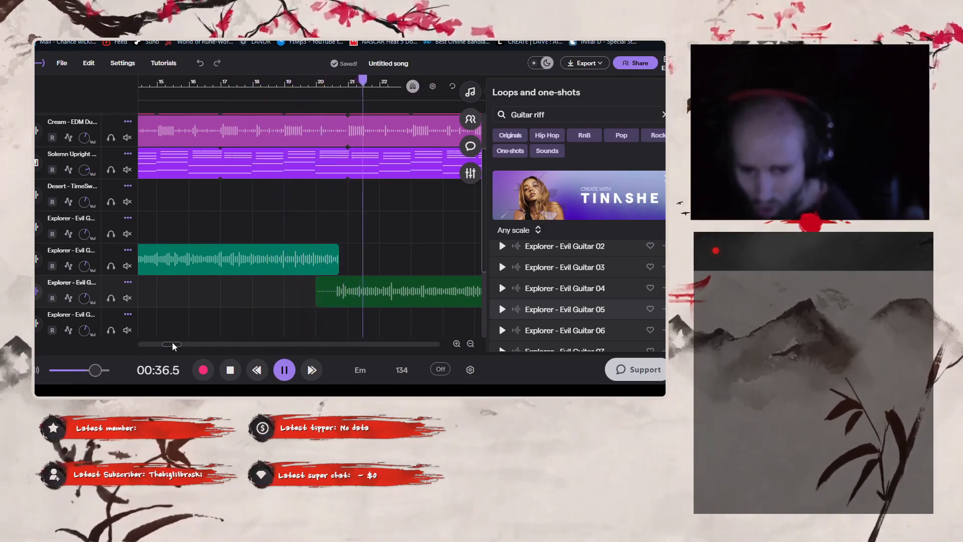
drag(173, 343, 185, 345)
drag(418, 319, 397, 321)
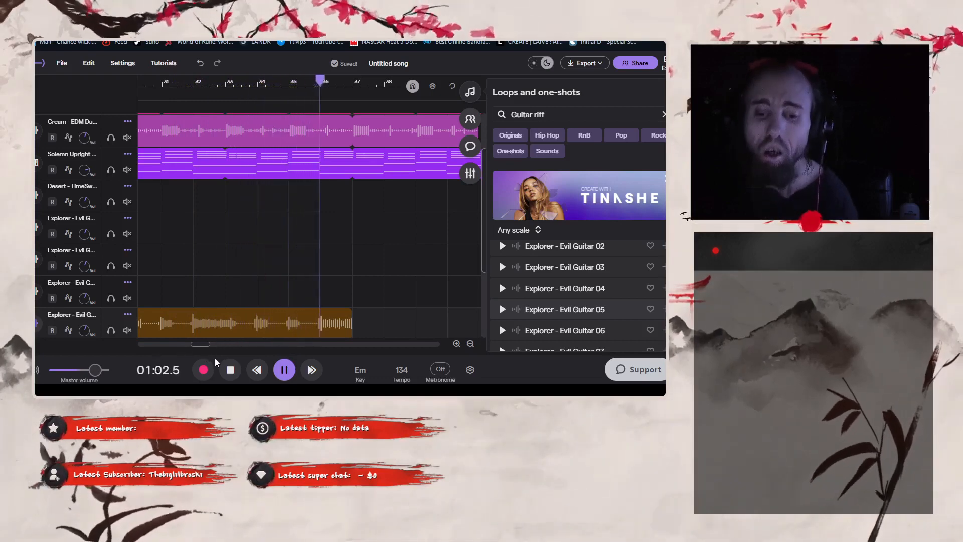
click(230, 369)
- Delete the Evil Guitar 03 and Evil Guitar 05 clips from the timeline
scroll(249, 318, down, 1)
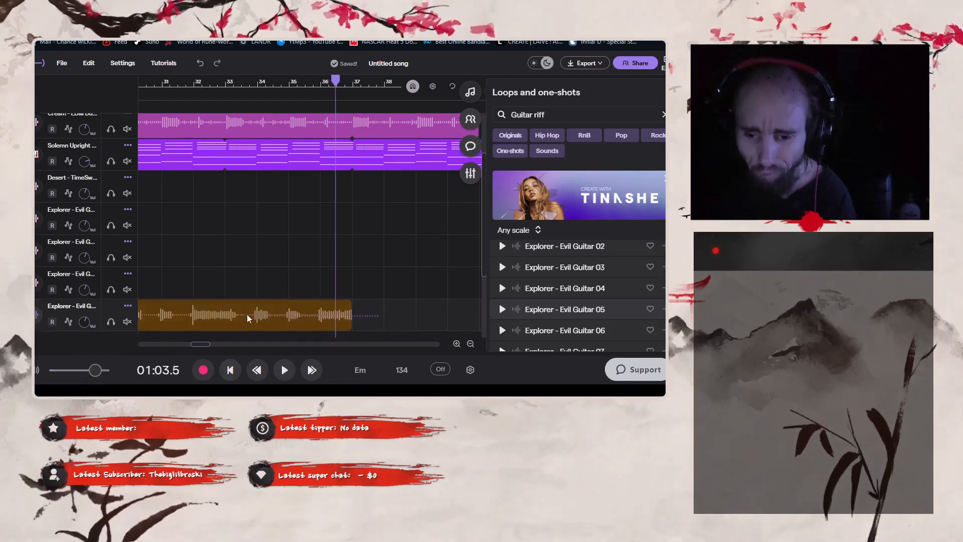
scroll(133, 317, left, 5)
scroll(121, 319, left, 8)
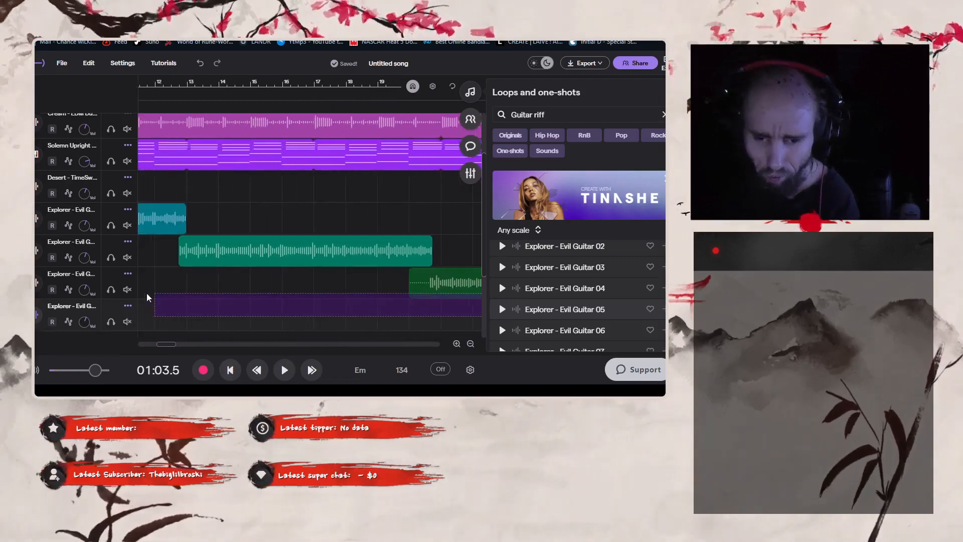
drag(356, 297, 372, 284)
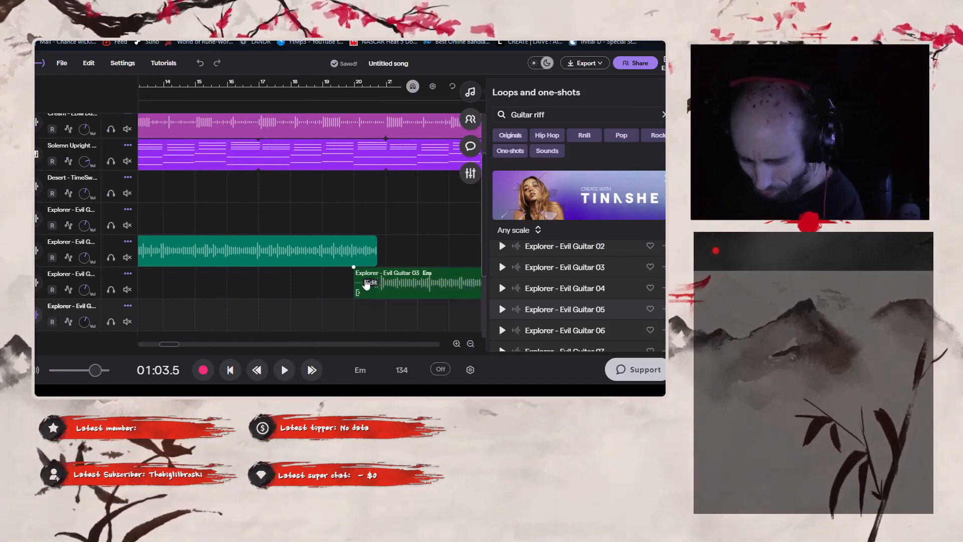
key(Delete)
- Delete the two tracks that held the Evil Guitar 03 and 05 clips
drag(420, 262, 284, 204)
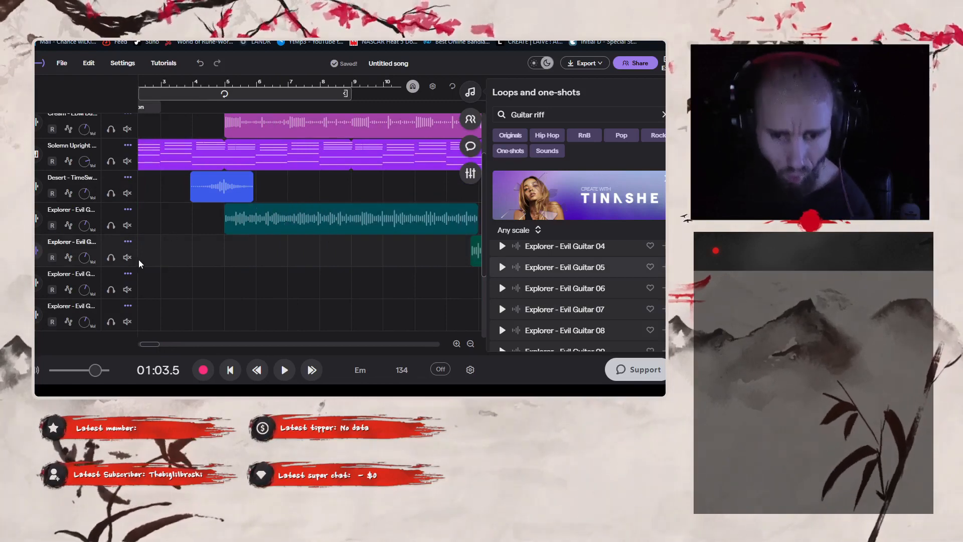
click(128, 273)
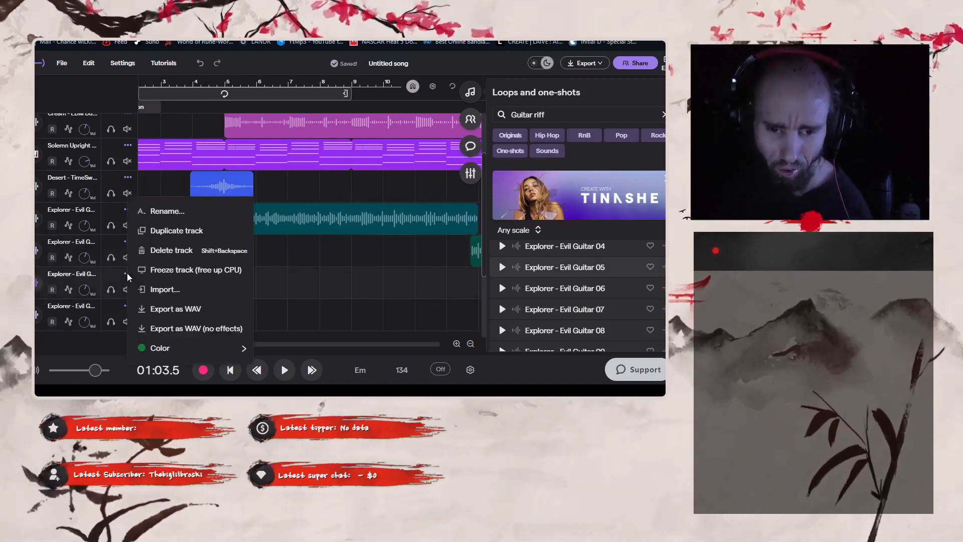
click(168, 249)
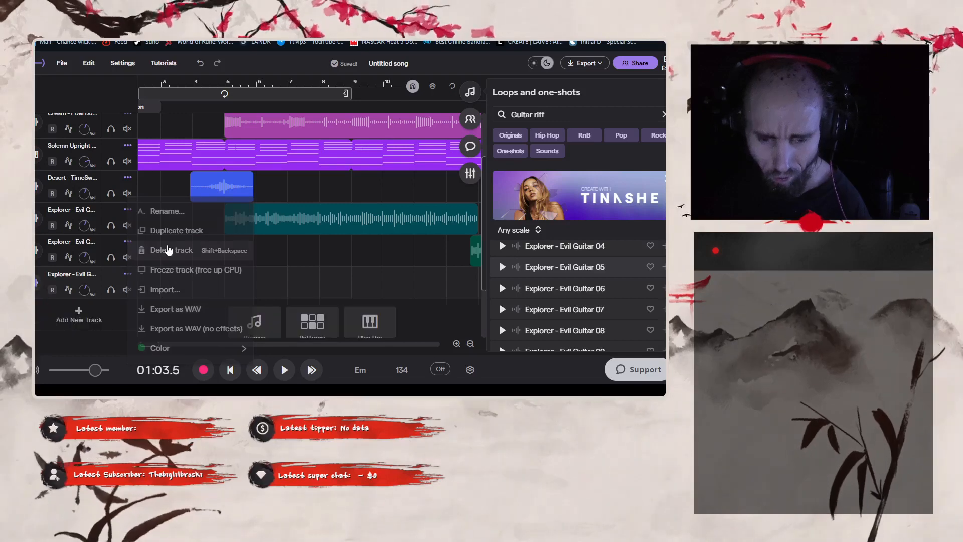
click(128, 273)
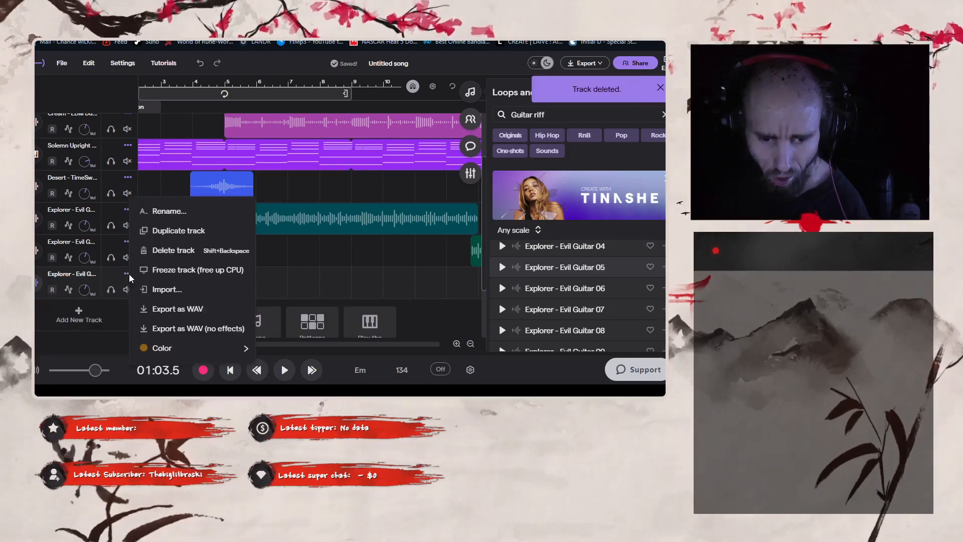
click(168, 250)
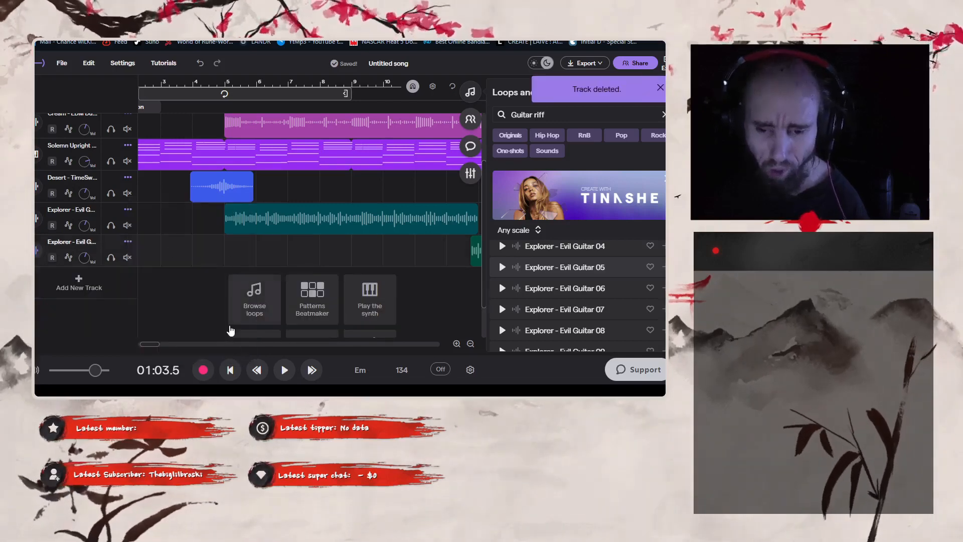
- Try to paste copies of the Evil Guitar 01 and 02 clips after the second clip, near bar 22
drag(150, 344, 167, 348)
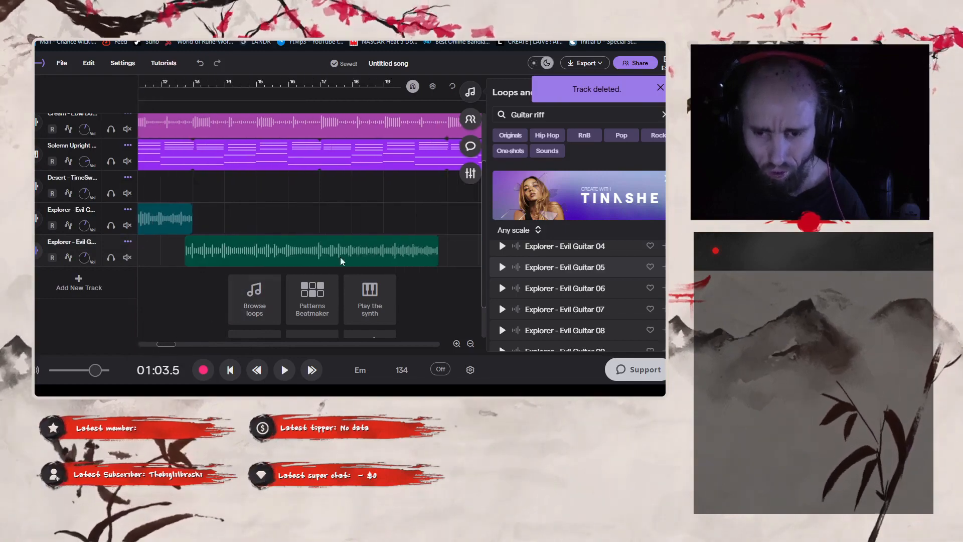
drag(449, 264, 156, 216)
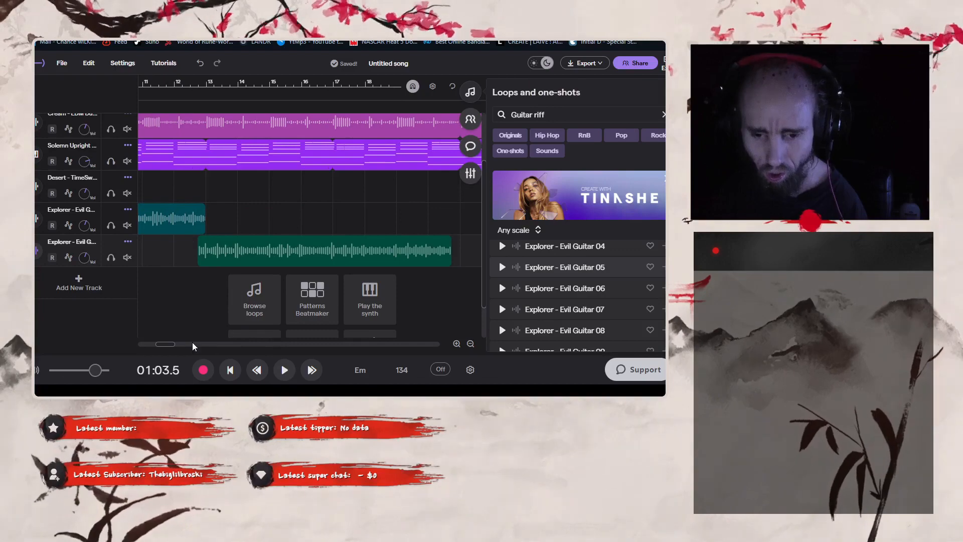
drag(170, 341, 183, 344)
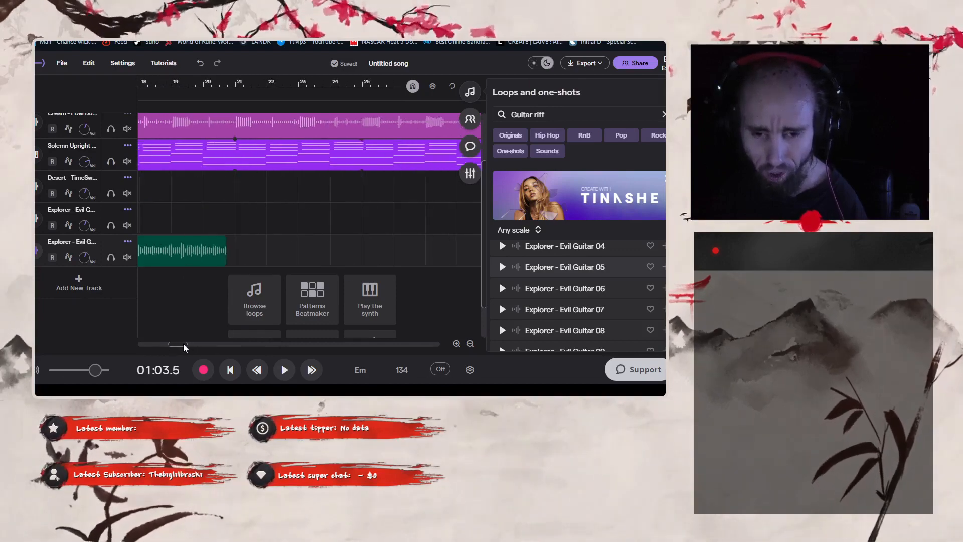
click(242, 80)
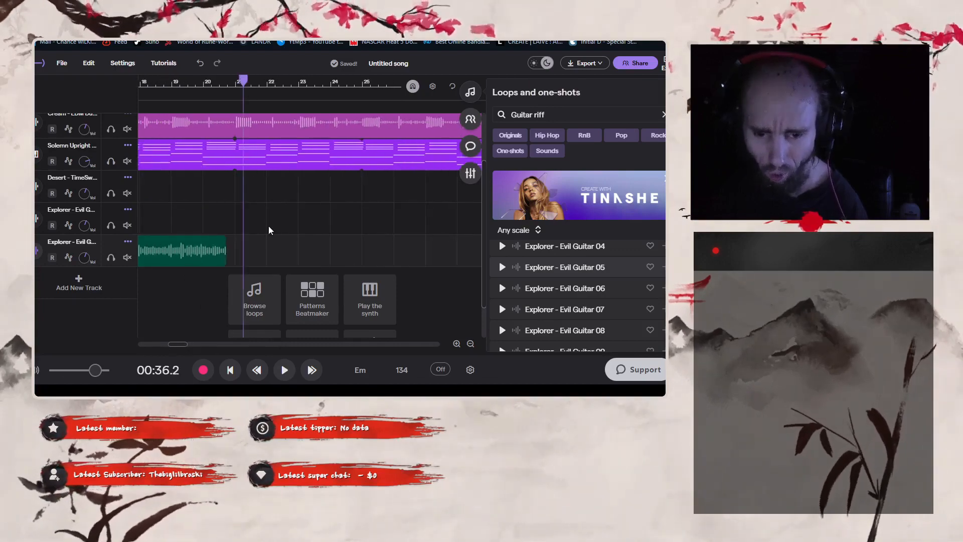
double_click(270, 251)
key(ctrl+v)
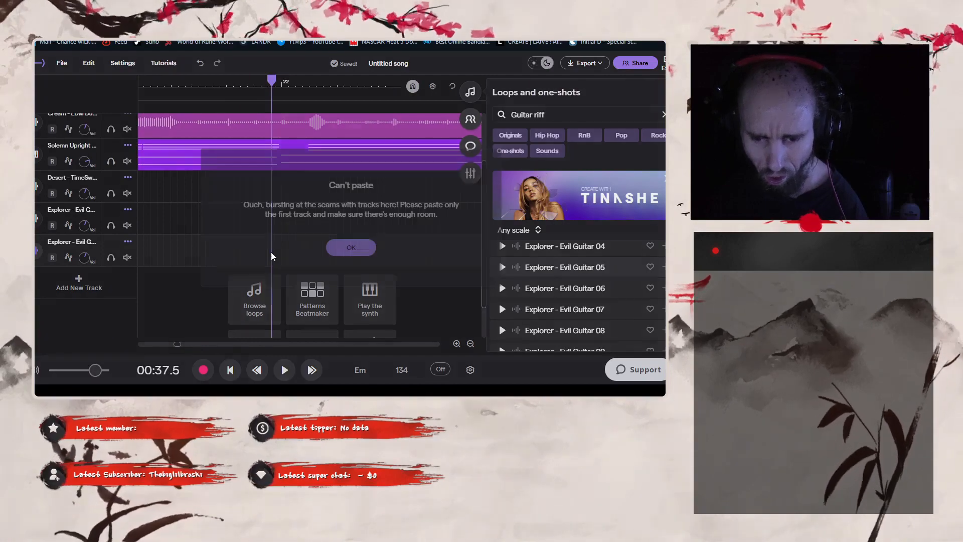
click(333, 247)
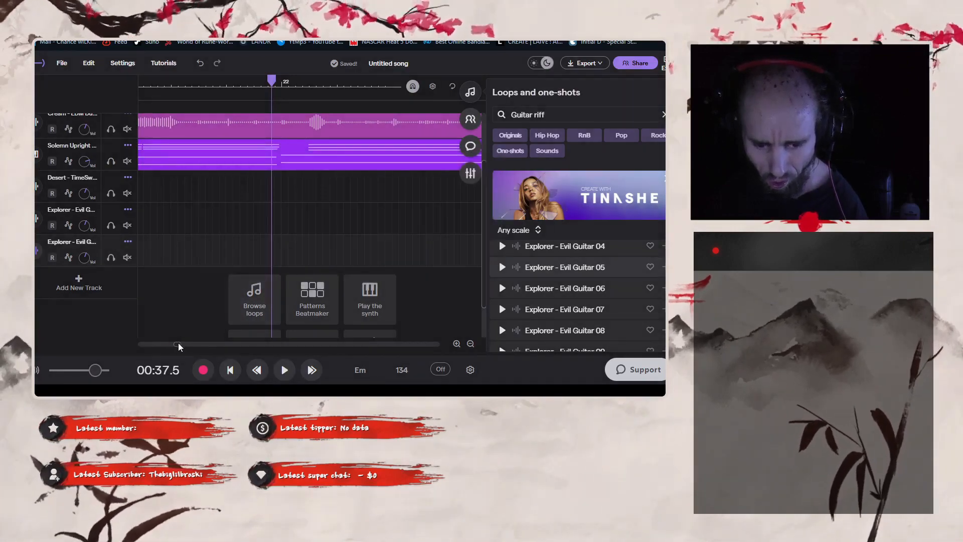
- Examine how the two remaining guitar clips line up with the other tracks over a wider stretch of the timeline
drag(179, 342, 170, 344)
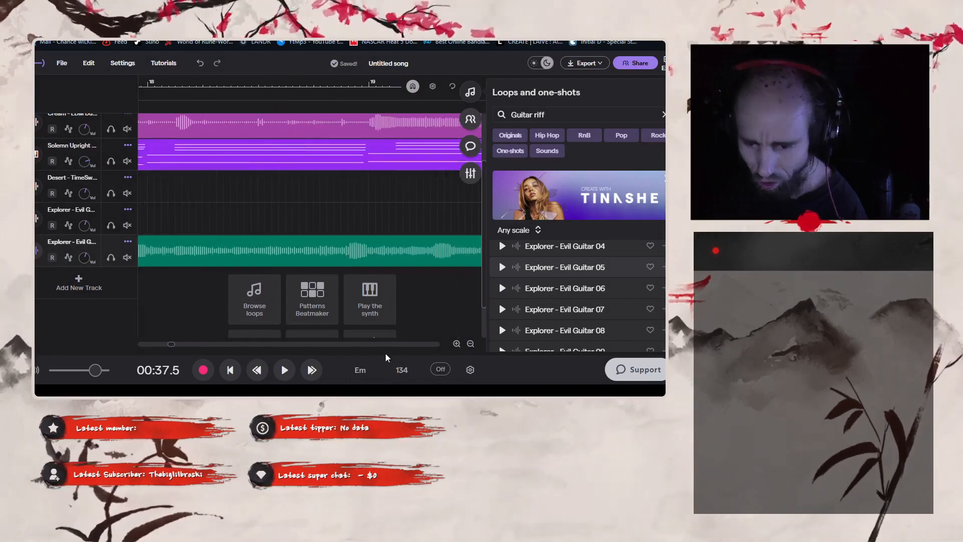
click(471, 343)
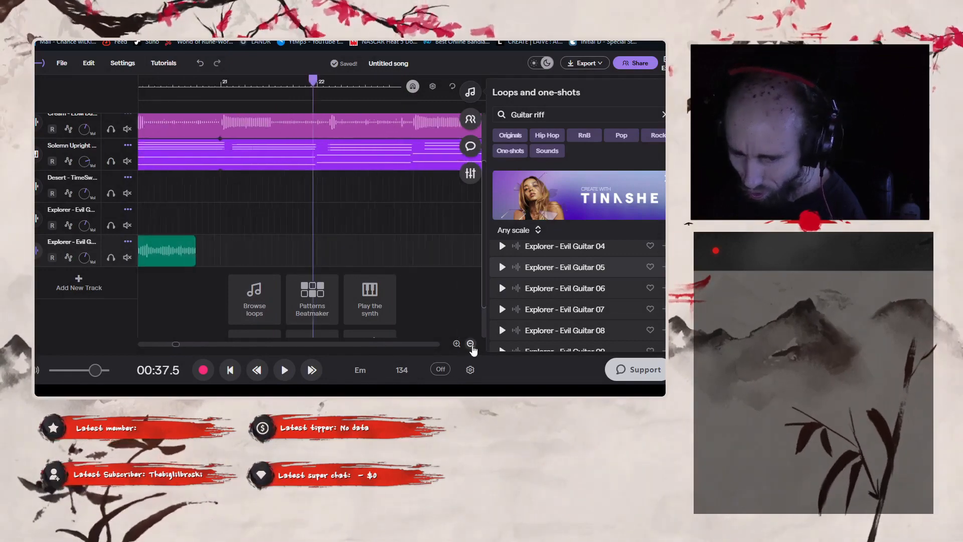
click(470, 345)
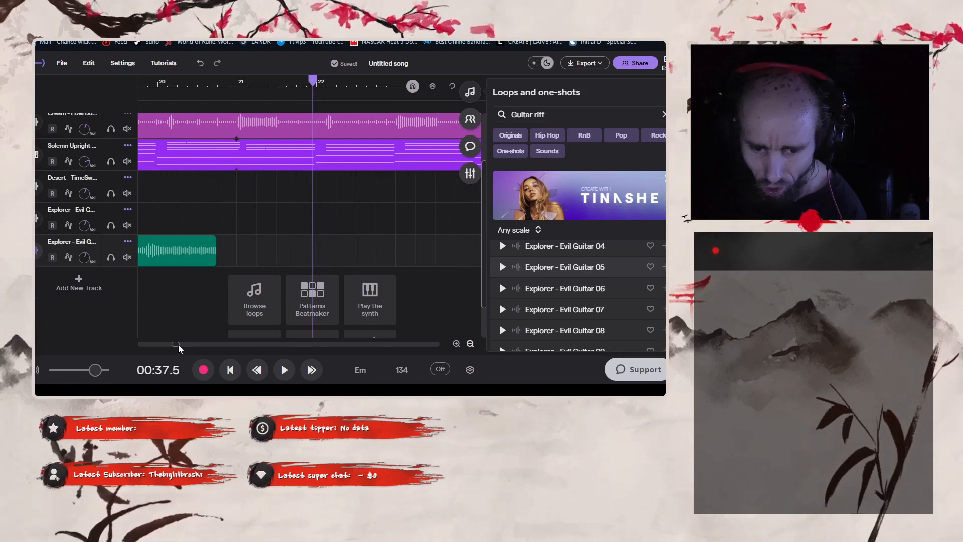
drag(179, 344, 163, 346)
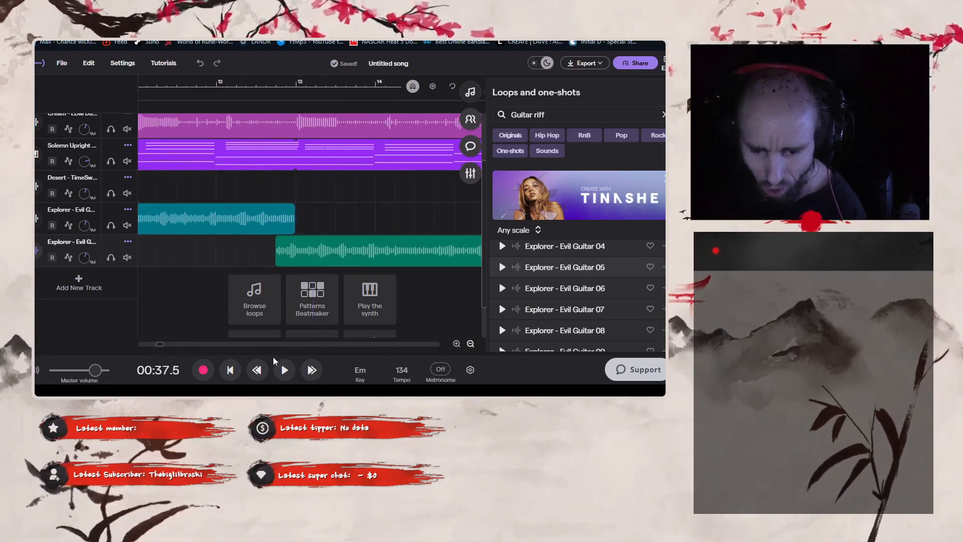
click(469, 344)
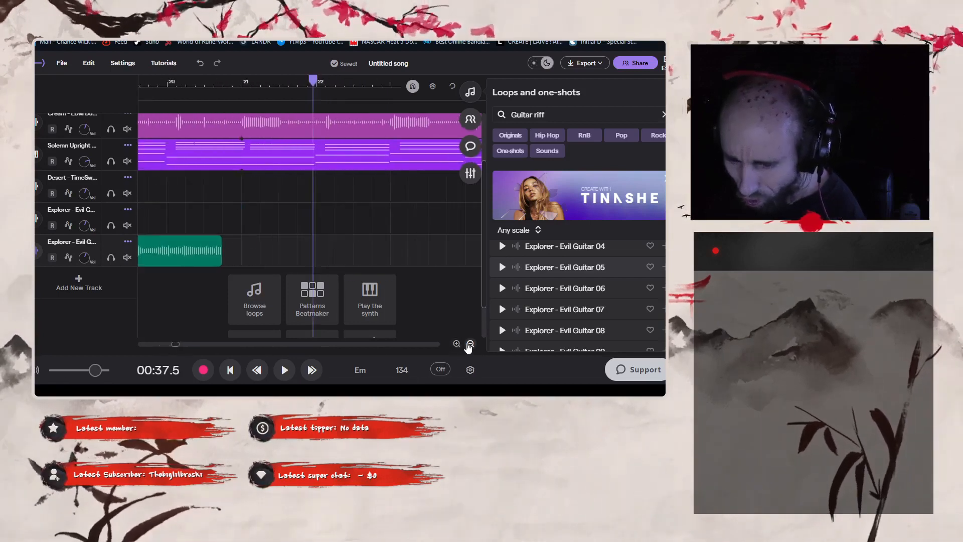
click(469, 344)
click(470, 344)
click(469, 344)
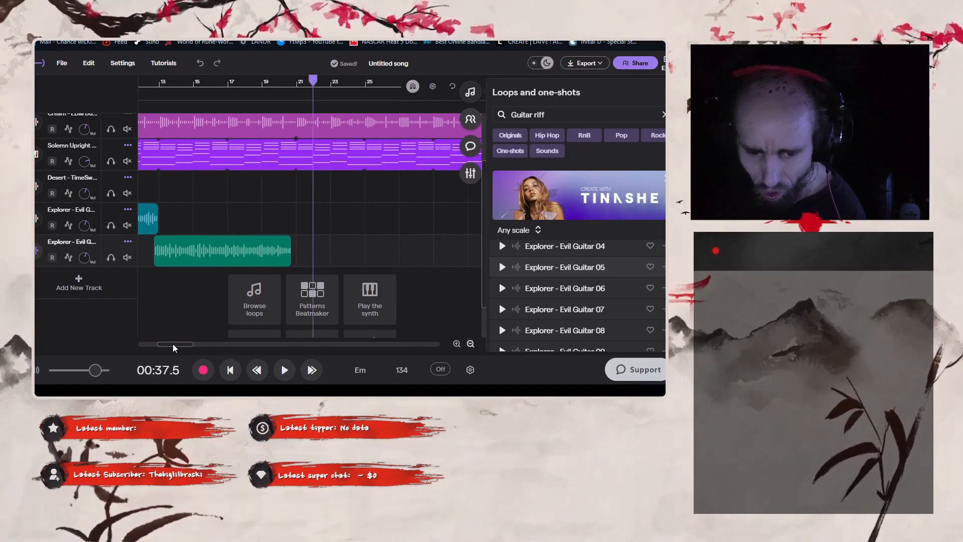
drag(173, 344, 157, 344)
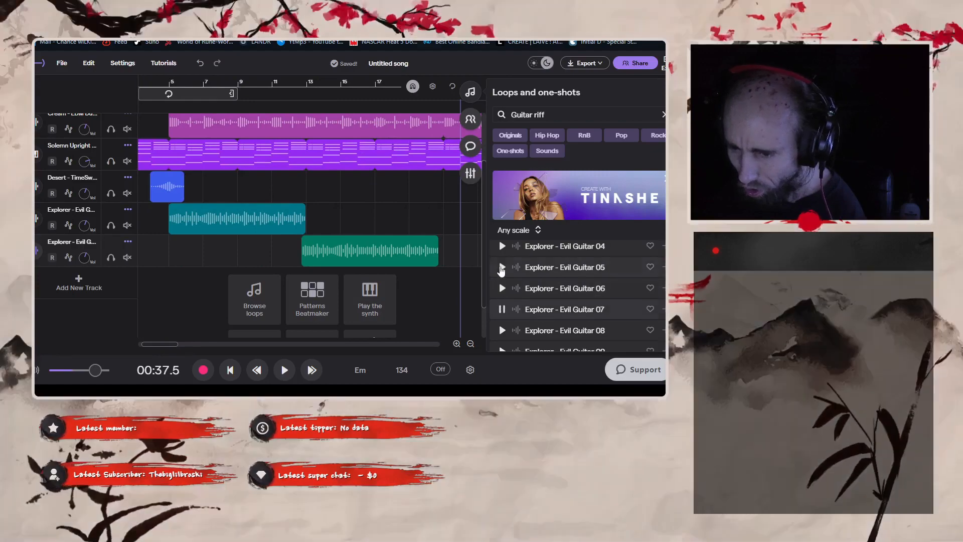
- Add the Explorer - Evil Guitar 01 loop to its track near bar 21 and align its start with the preceding Evil Guitar 02 clip's end
scroll(504, 288, up, 3)
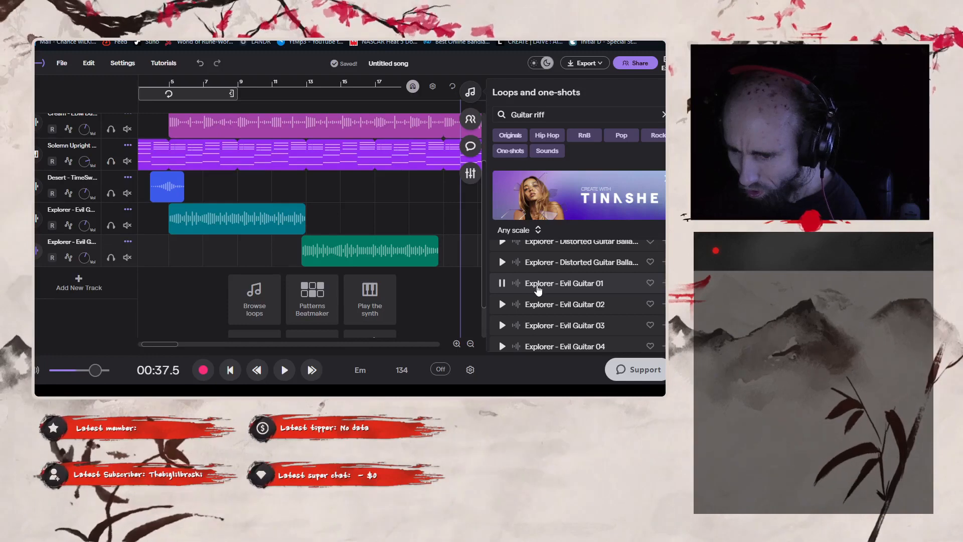
drag(535, 288, 462, 225)
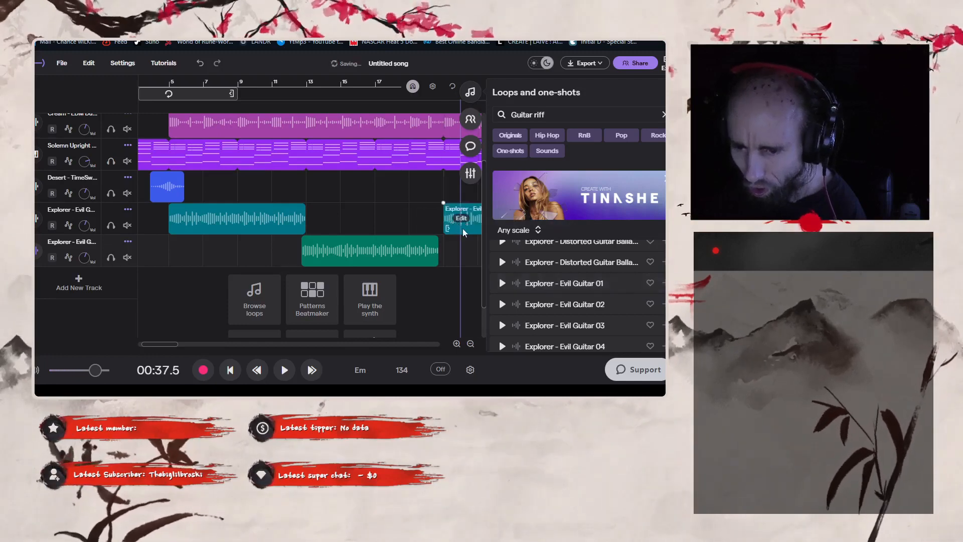
drag(168, 344, 187, 343)
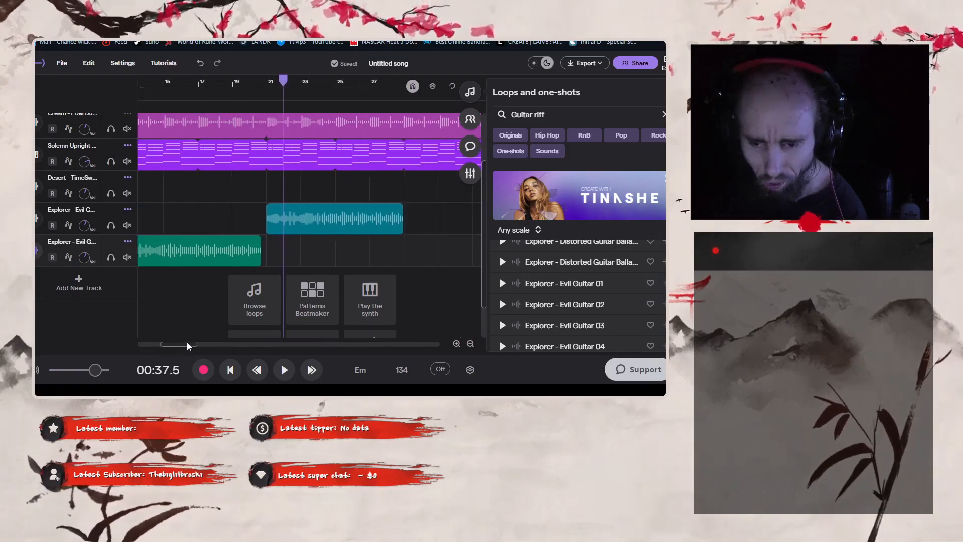
drag(365, 206, 326, 226)
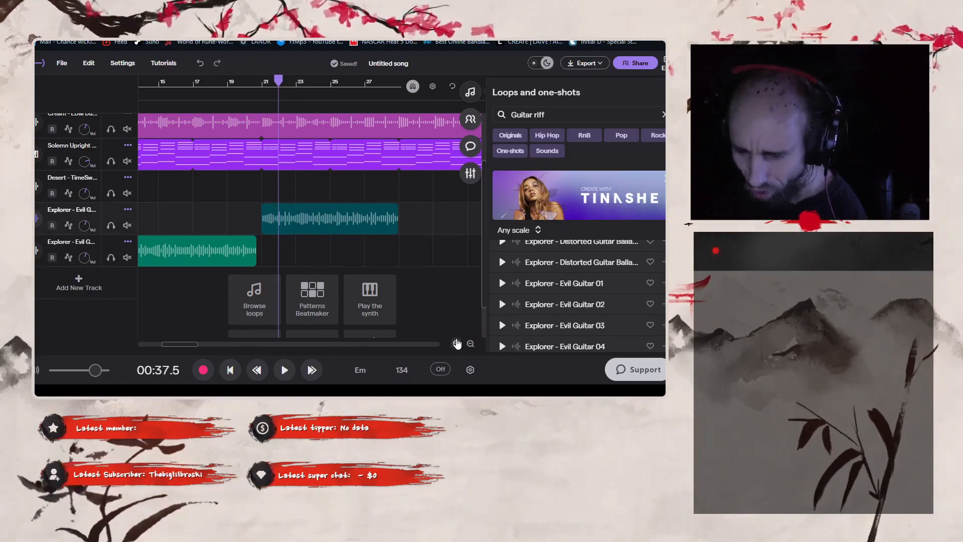
click(457, 344)
drag(380, 226, 371, 225)
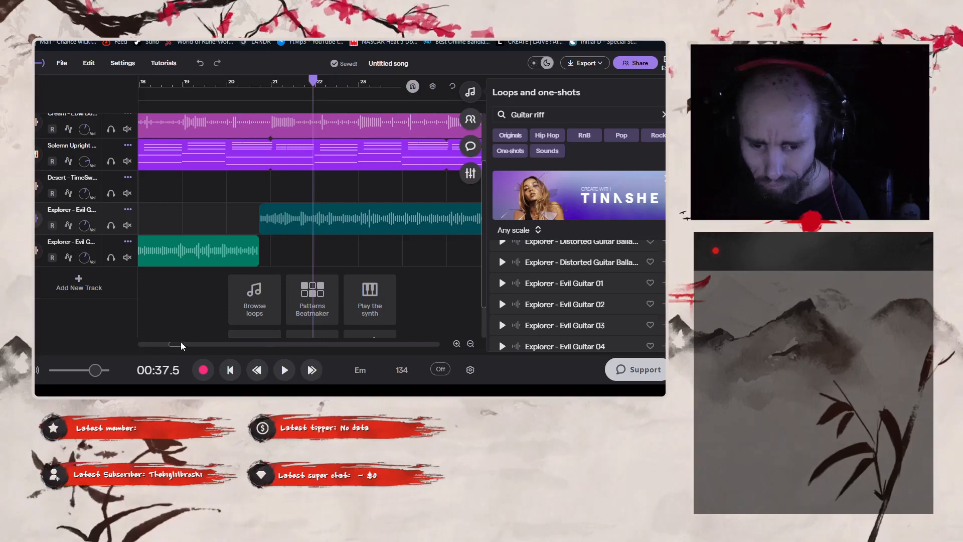
- Continue the alternating riffs with an Evil Guitar 02 clip near bar 29 and an Evil Guitar 01 clip near bar 37
drag(180, 345, 190, 344)
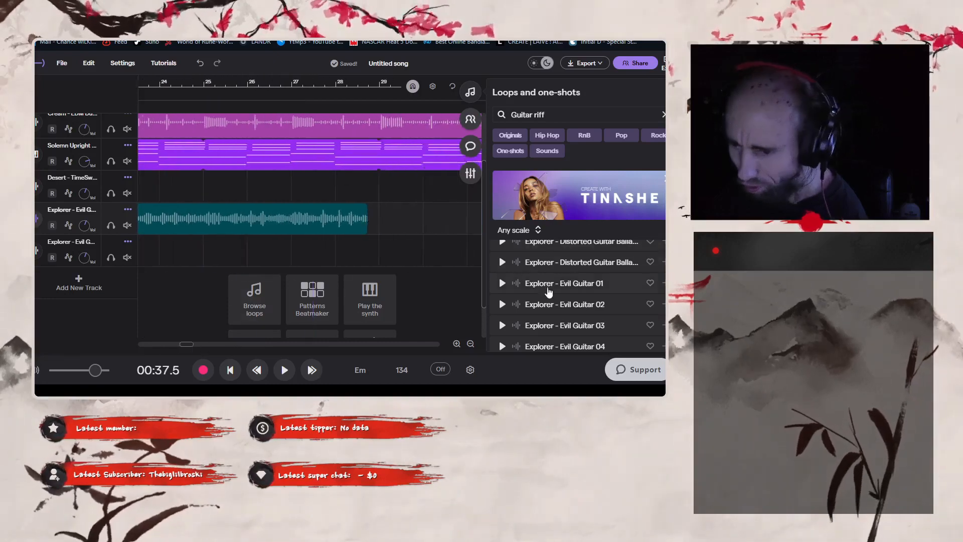
drag(551, 303, 382, 258)
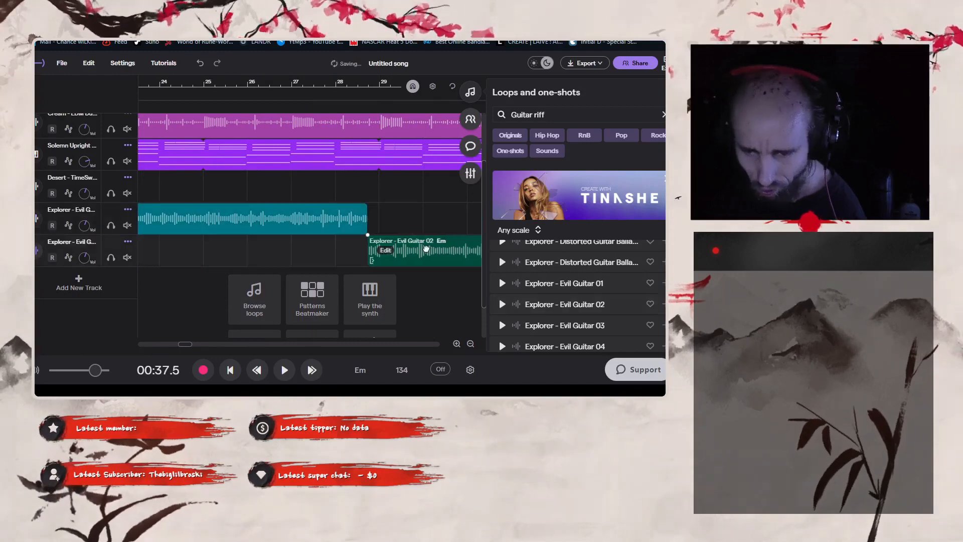
drag(188, 344, 203, 344)
drag(568, 285, 328, 216)
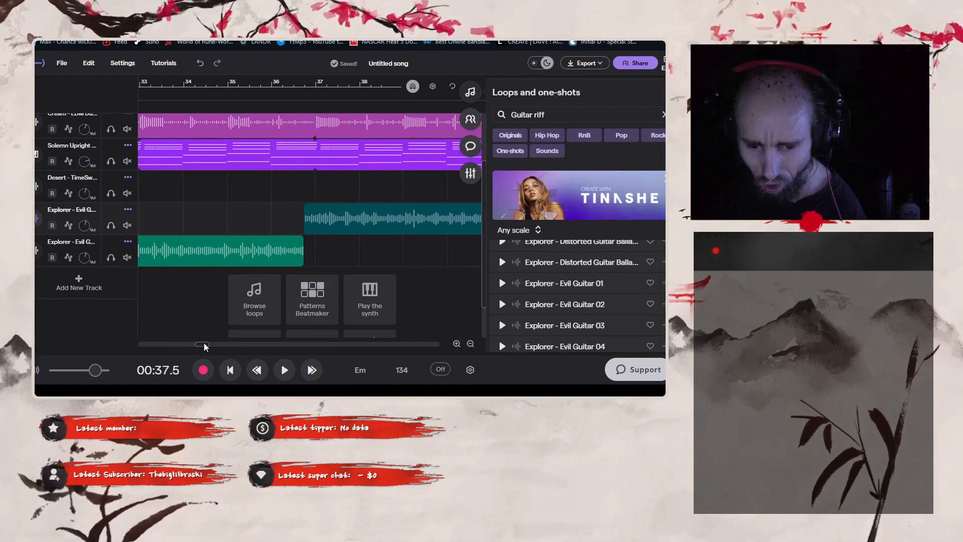
- Shorten the last Evil Guitar 01 clip so it ends at bar 41 together with the drum clip
drag(203, 344, 220, 345)
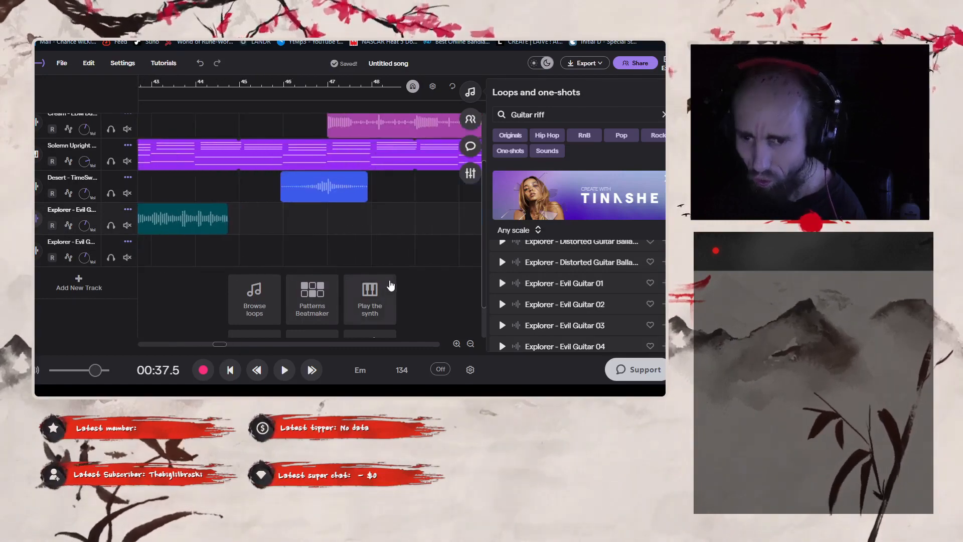
drag(219, 344, 215, 342)
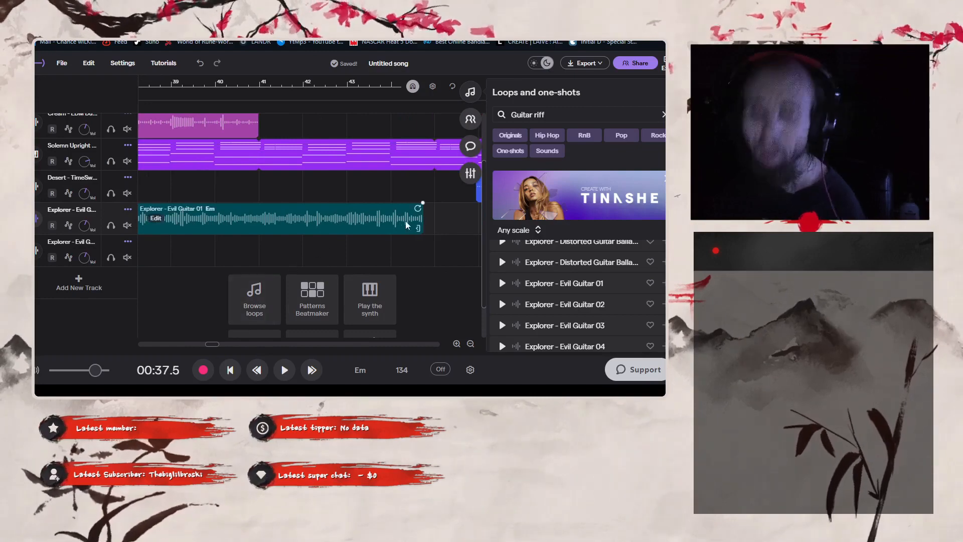
drag(330, 229, 250, 229)
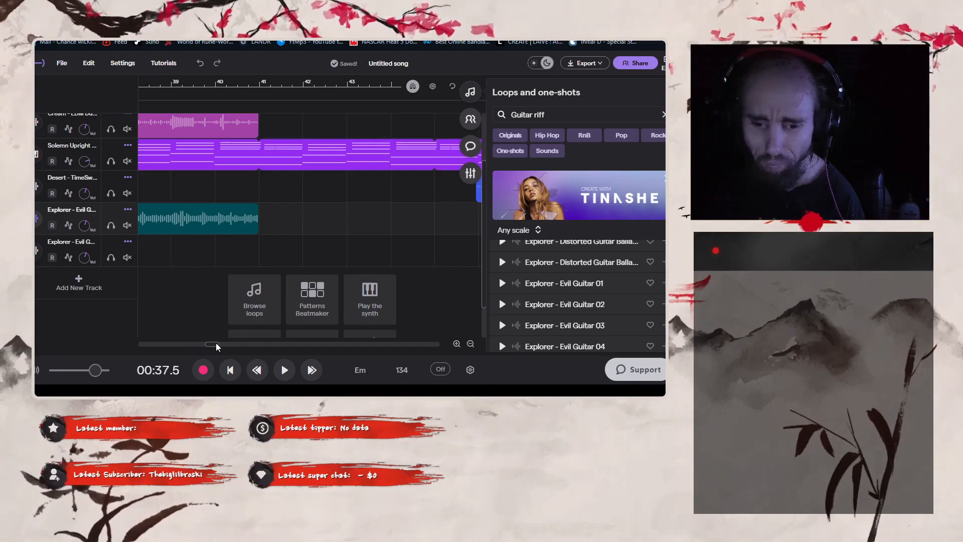
- Play the song from the beginning with a wider stretch of the timeline in view
drag(215, 344, 130, 345)
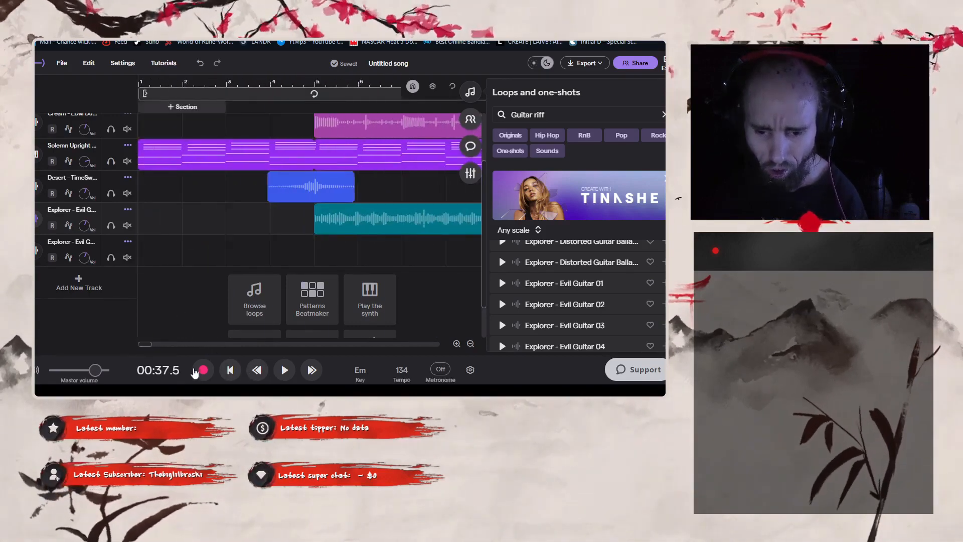
click(470, 345)
click(470, 345)
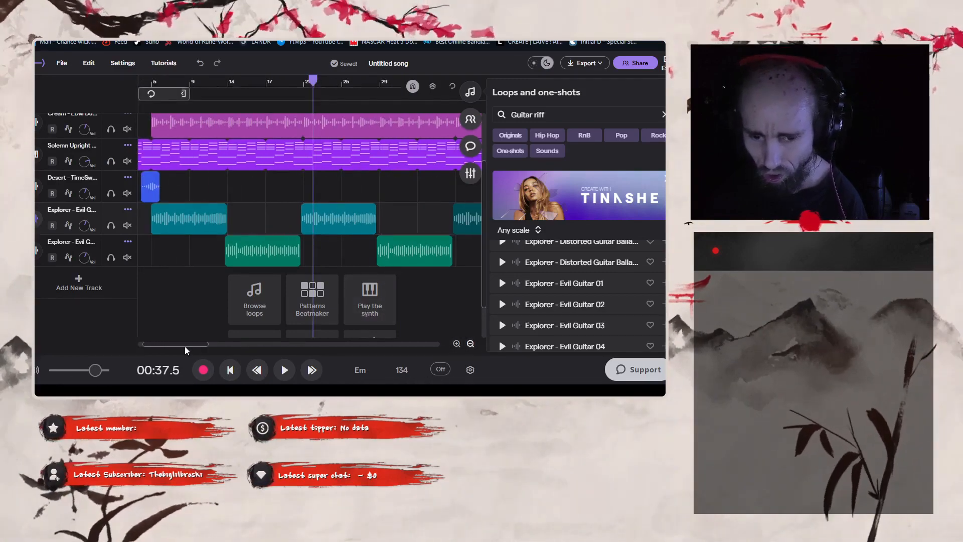
click(230, 371)
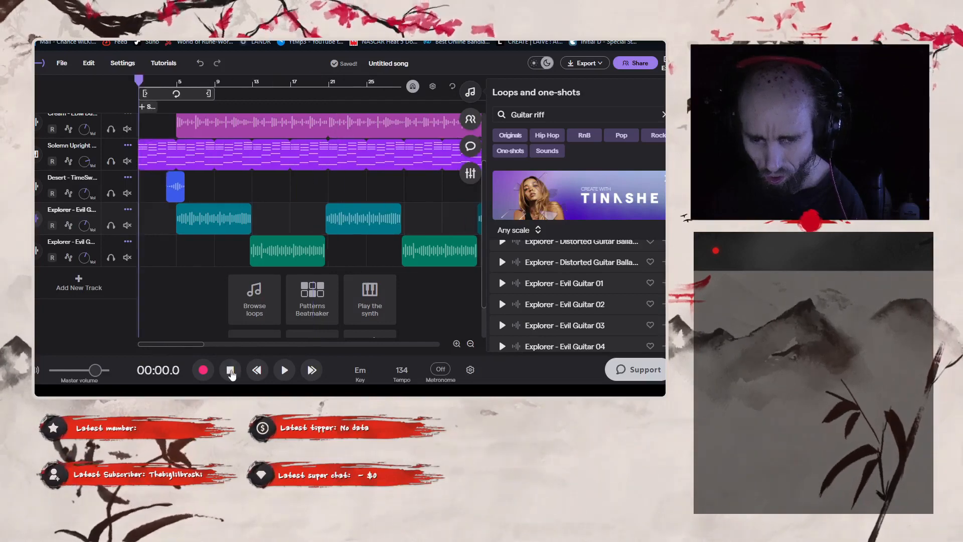
key(space)
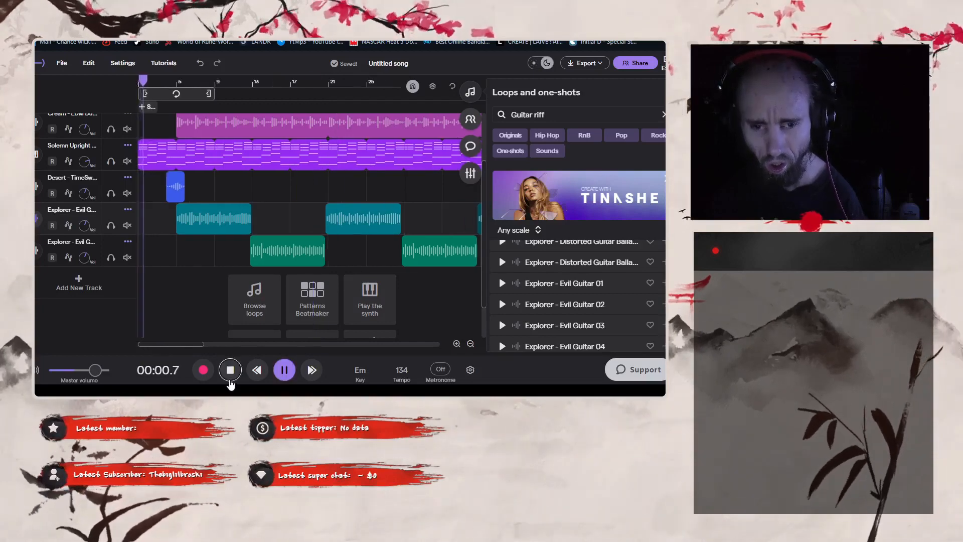
- Lower the volume of both Evil Guitar tracks, adjust the Solemn Upright piano's volume, and stop playback
scroll(311, 297, up, 1)
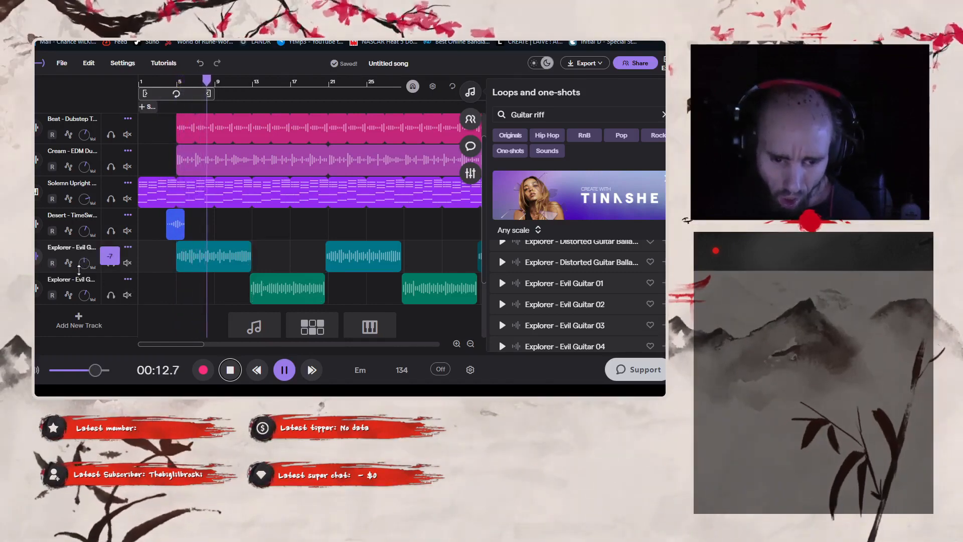
drag(83, 294, 81, 309)
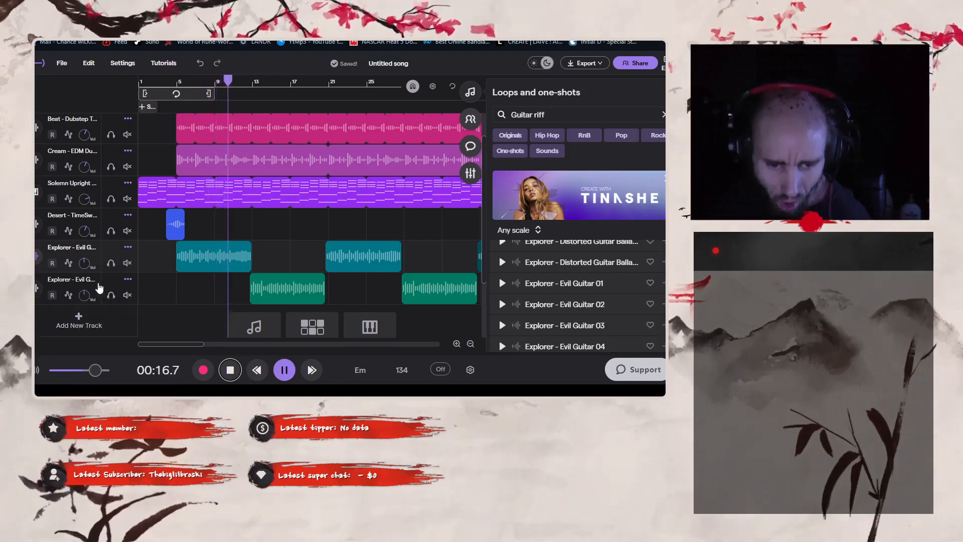
drag(80, 199, 82, 201)
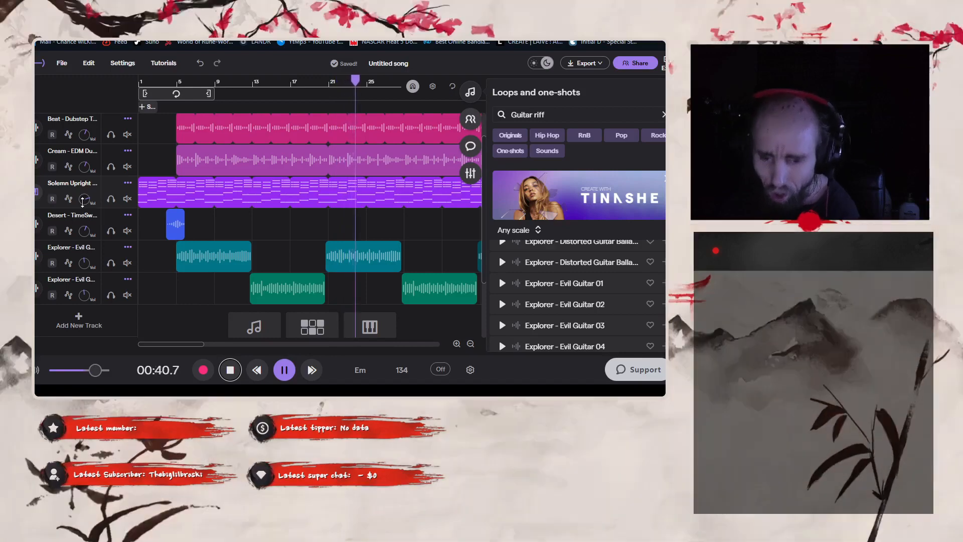
click(226, 369)
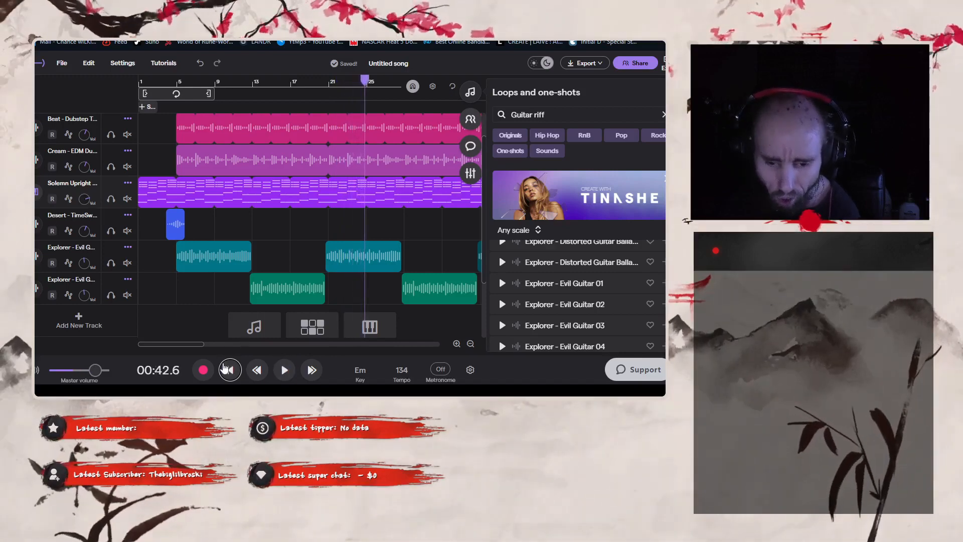
- Search the loop library for "dubstep" and preview the Synth - Dubstep Wobble 2 loop
triple_click(551, 110)
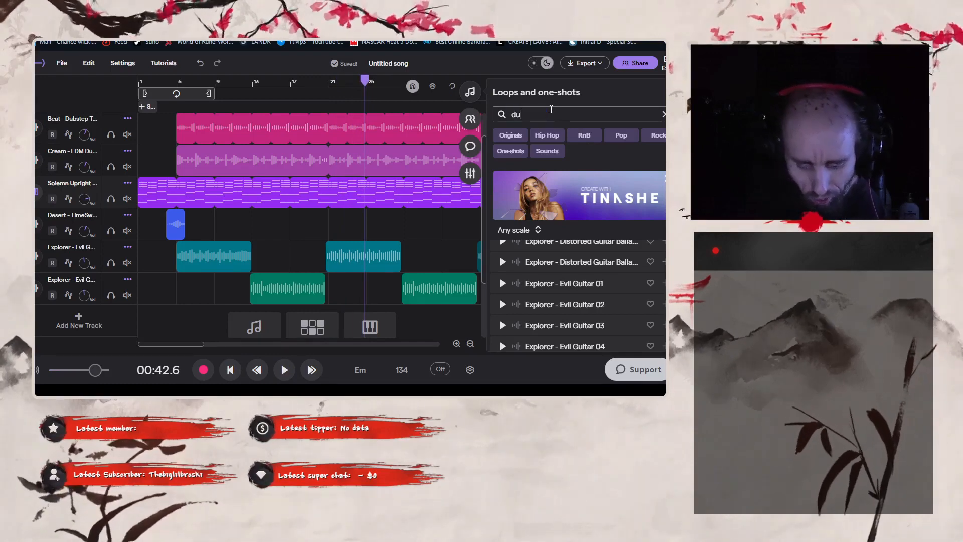
text(dubstep)
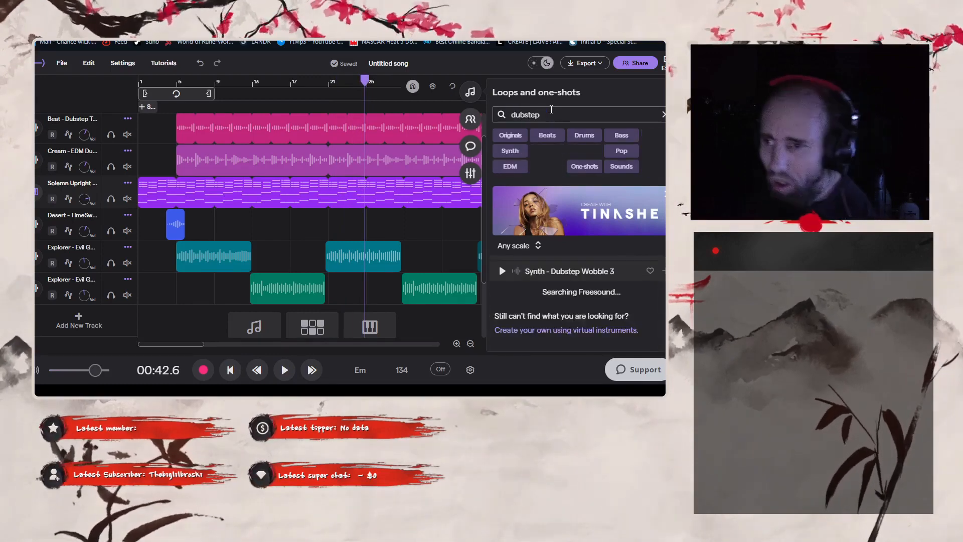
click(503, 251)
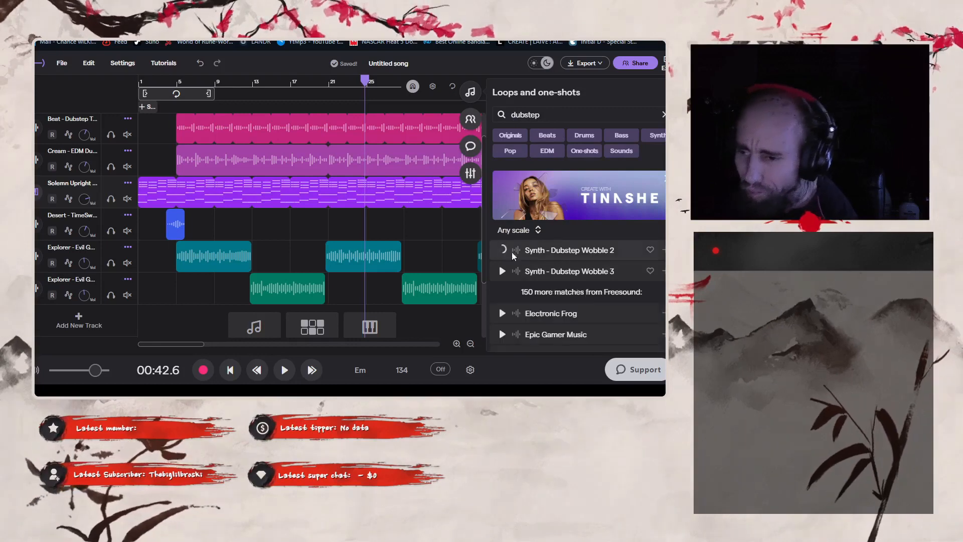
- Place the Synth - Dubstep Wobble 2 loop at bar 13 on the Desert track and play the song from there
drag(519, 258, 294, 214)
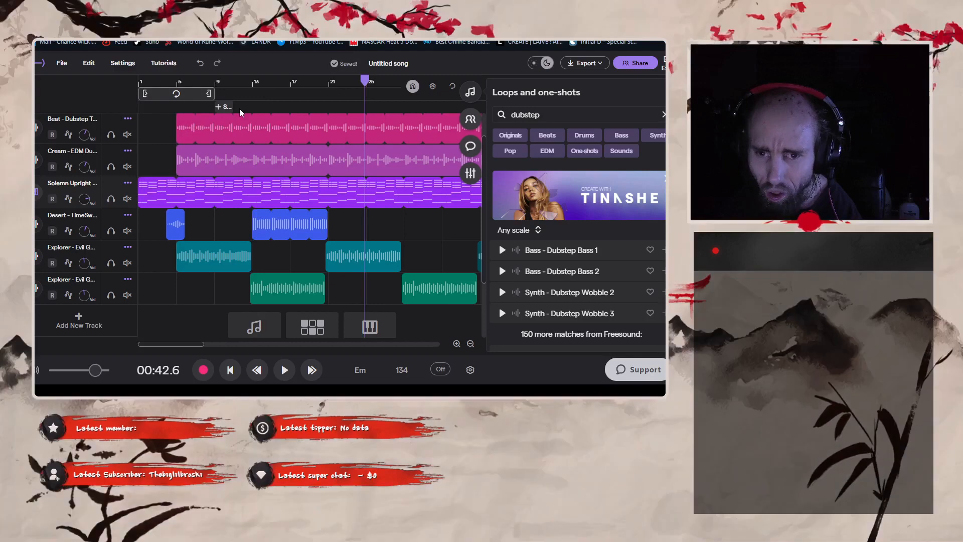
click(240, 89)
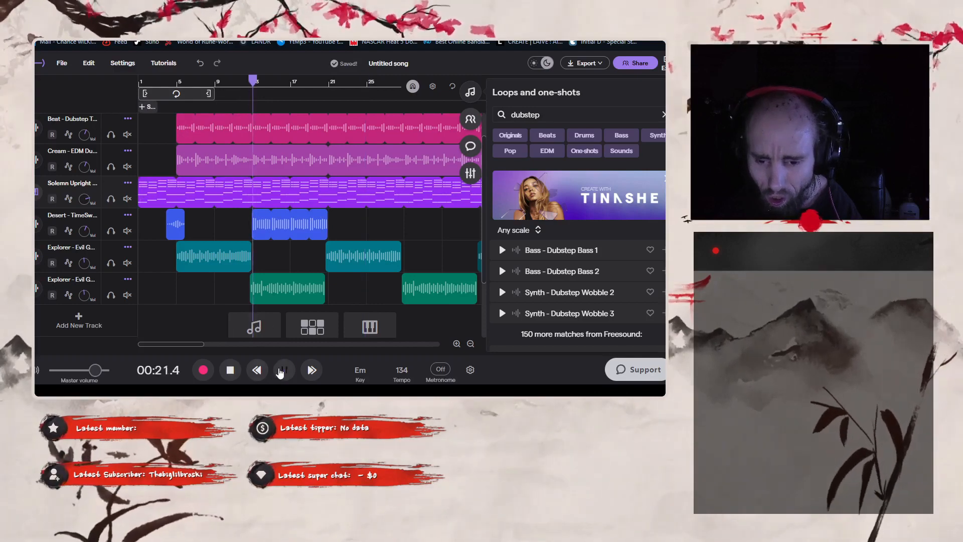
click(280, 371)
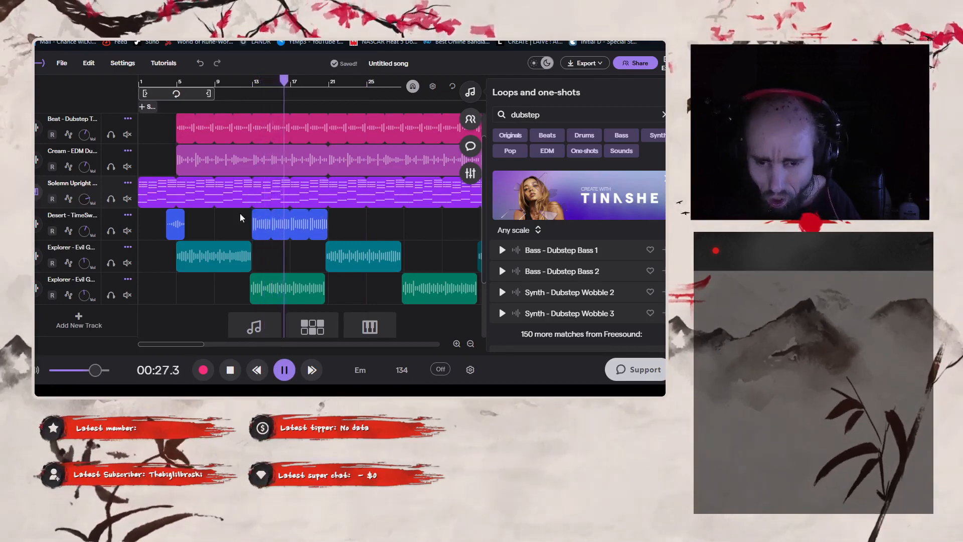
- Remove the Dubstep Wobble clip from the timeline and stop playback
drag(276, 232, 149, 222)
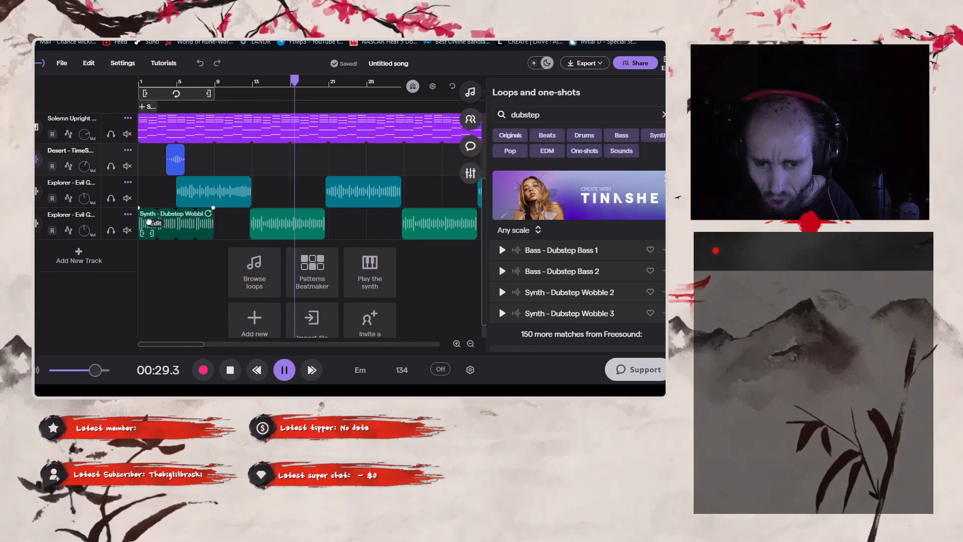
key(Delete)
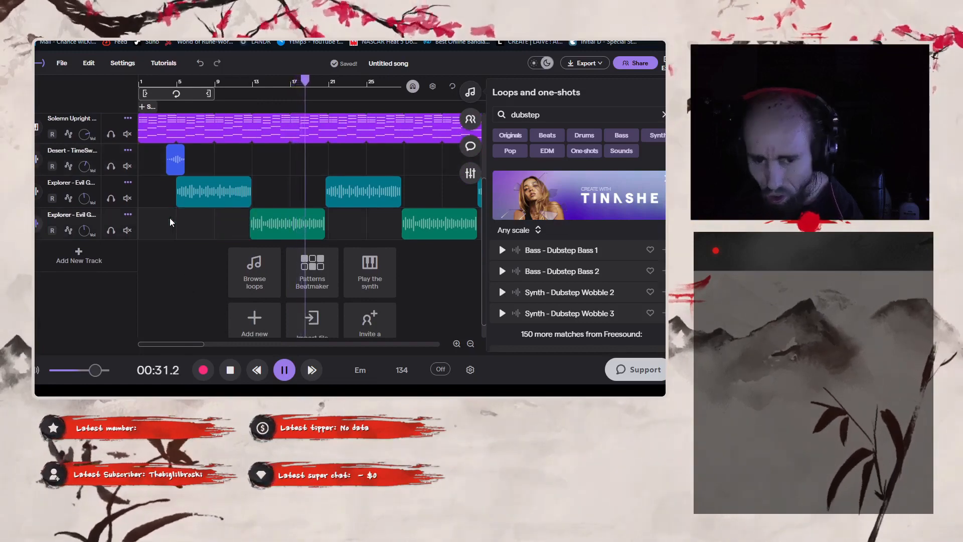
key(space)
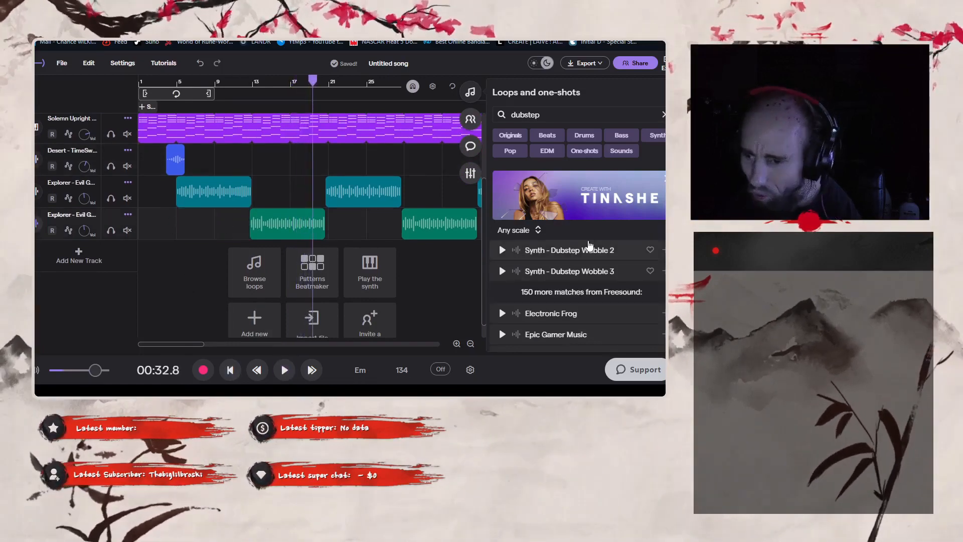
- Add the Synth - Dubstep Wobble 2 loop on a new track below the guitars and position it at bar 21
drag(565, 251, 185, 261)
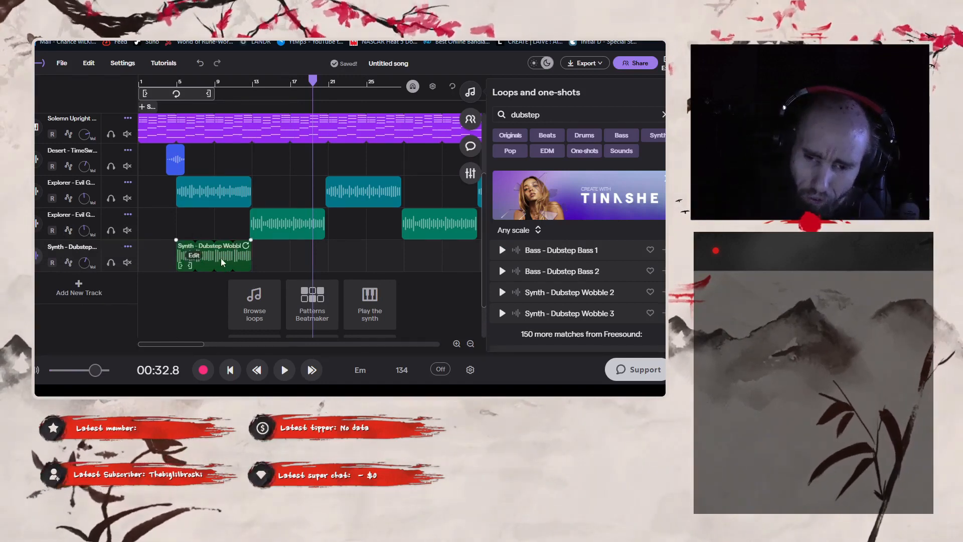
drag(221, 261, 364, 252)
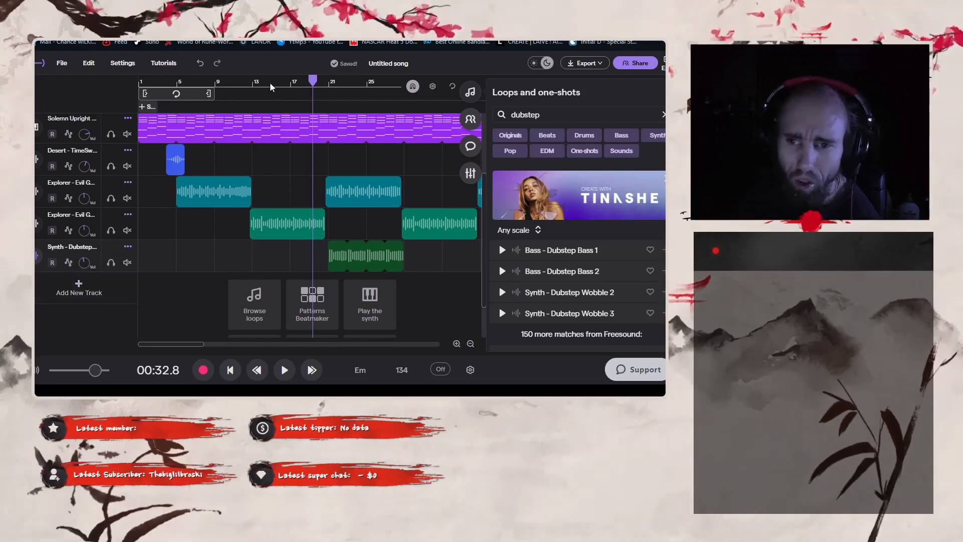
- Listen to the arrangement from bar 13 and again from bar 21 to check the wobble synth against the guitars
click(248, 88)
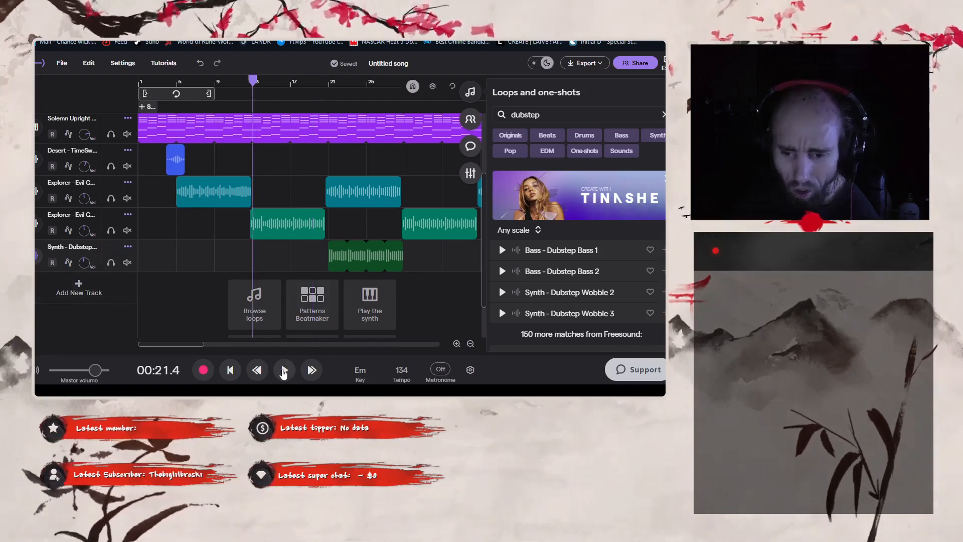
click(284, 370)
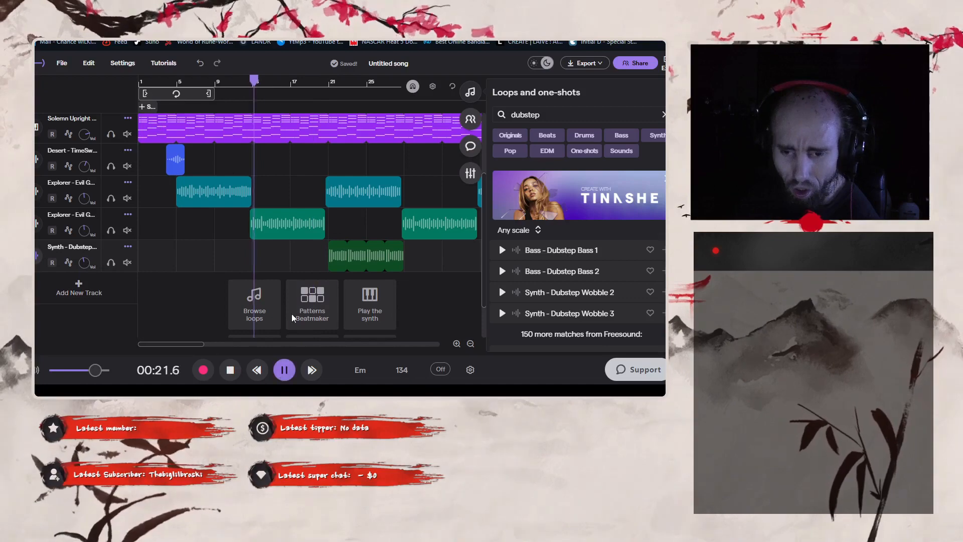
click(329, 88)
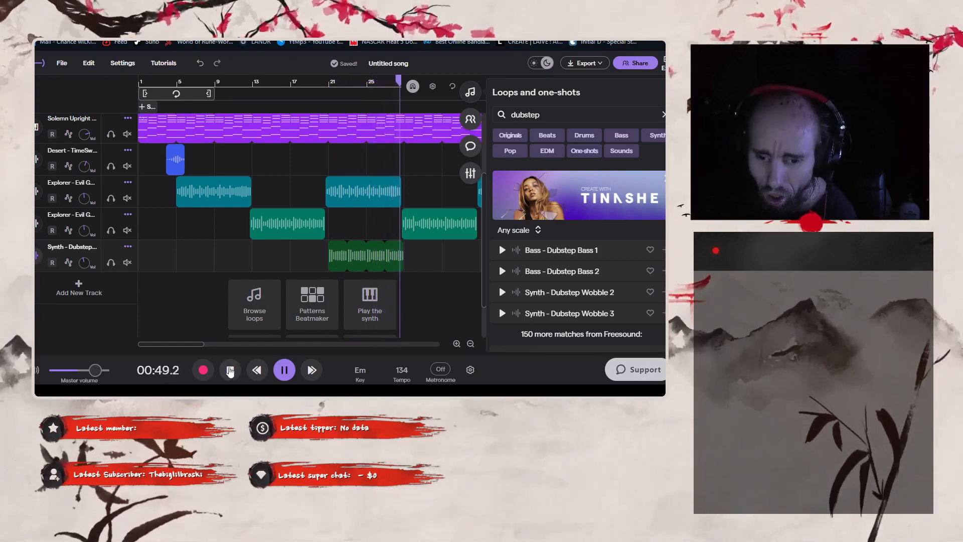
click(230, 370)
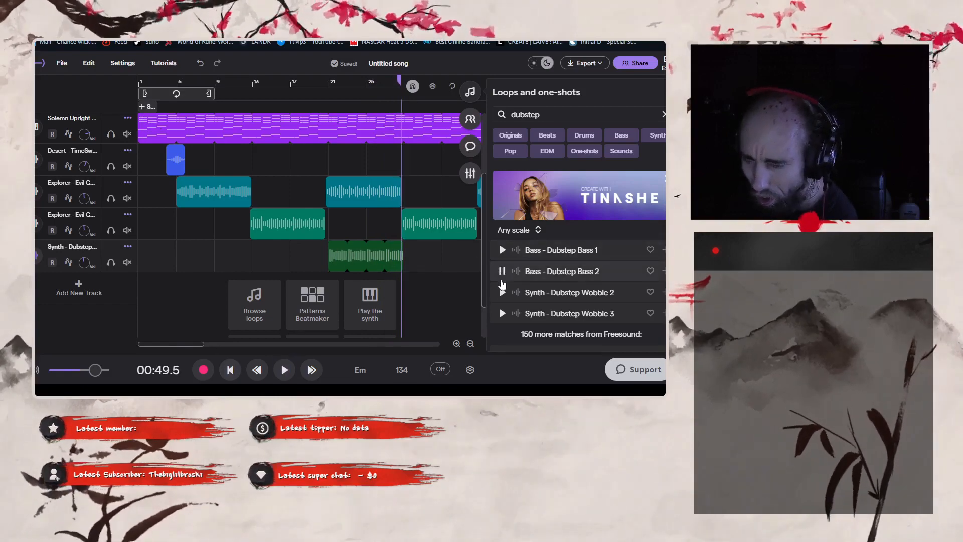
- Preview the dubstep search results, comparing Freesound samples such as Dubstep drop and Reggae Loop with the Beat, Bass and Synth - Dubstep Wobble loops
scroll(531, 274, down, 1)
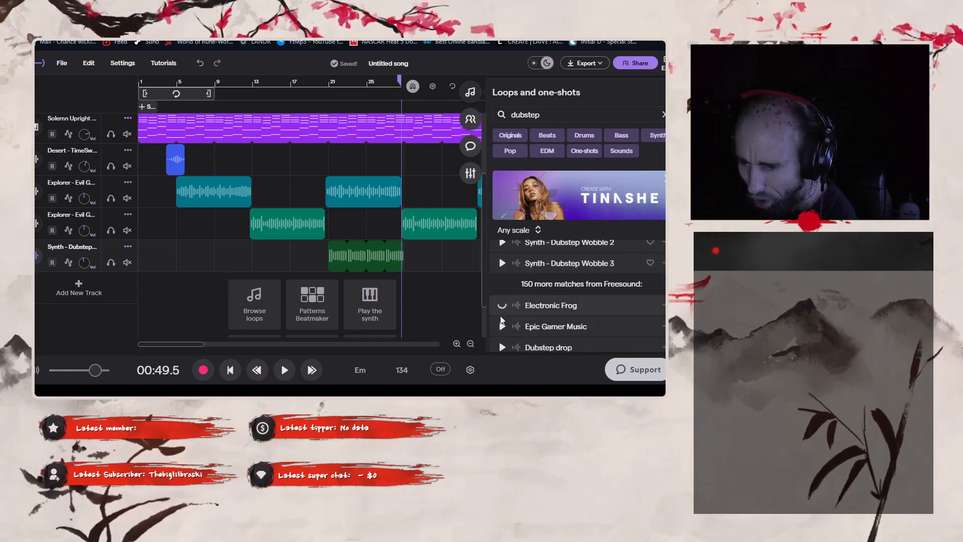
scroll(501, 313, down, 2)
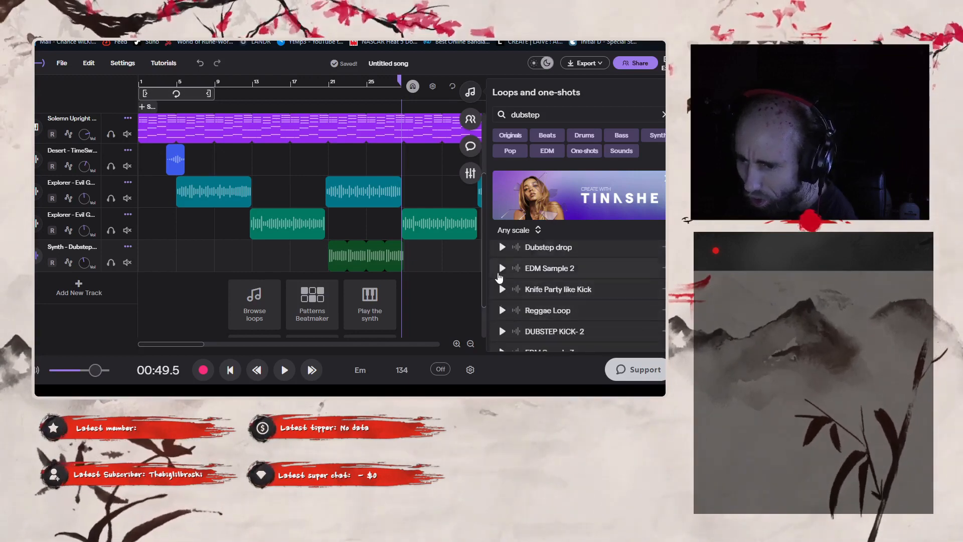
click(504, 248)
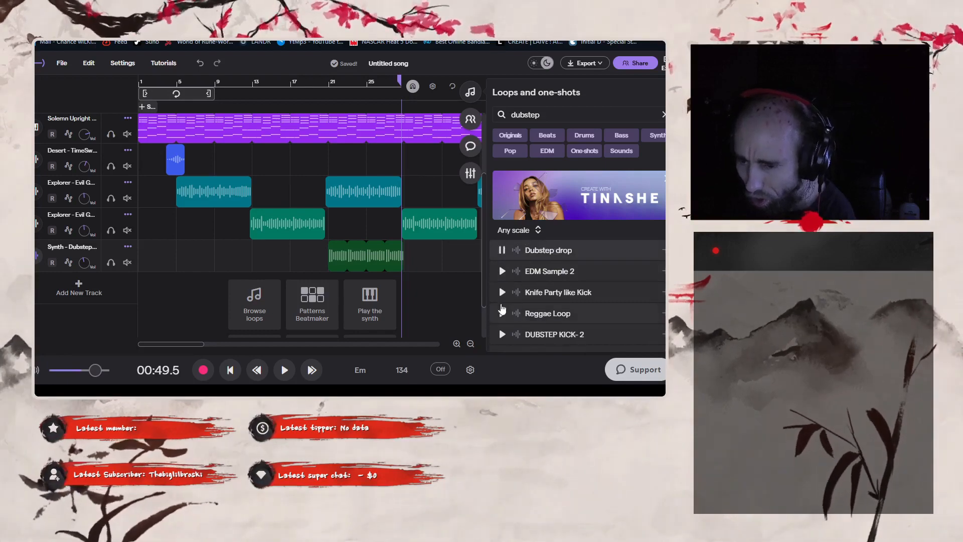
click(502, 313)
scroll(503, 311, down, 1)
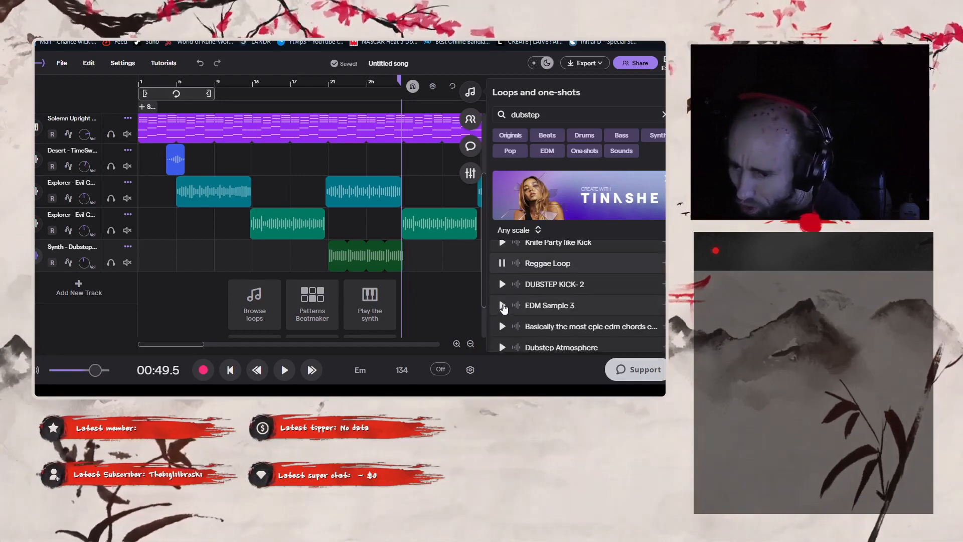
scroll(504, 304, up, 3)
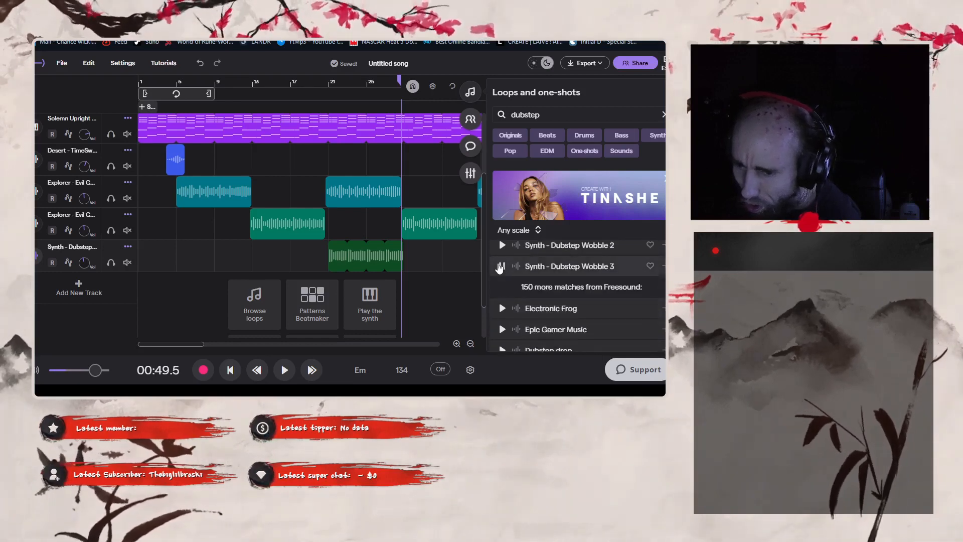
scroll(501, 265, up, 2)
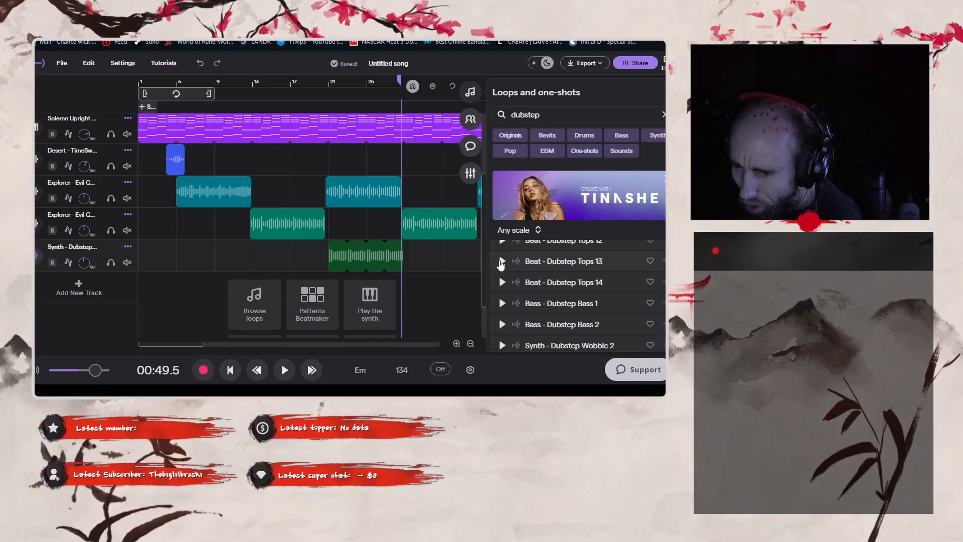
scroll(500, 265, up, 4)
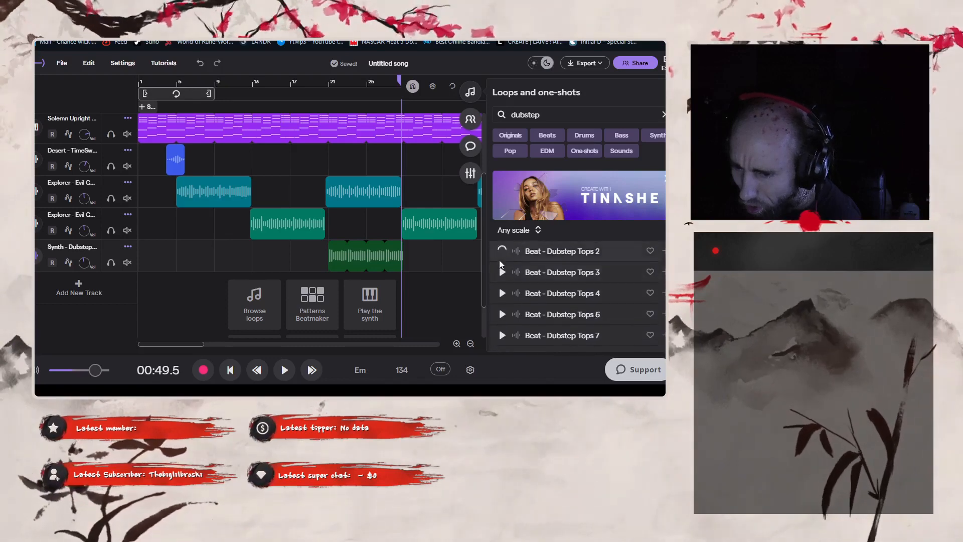
scroll(500, 264, down, 6)
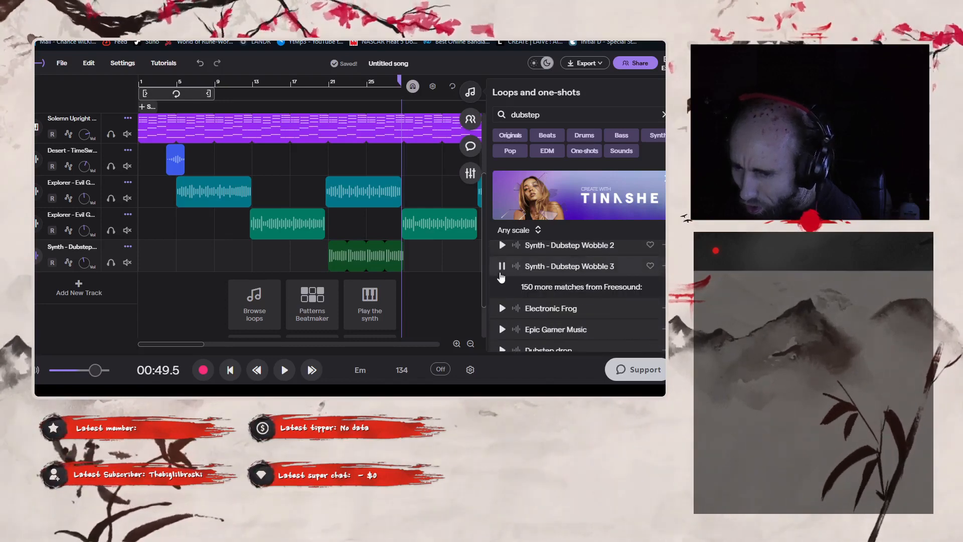
click(502, 245)
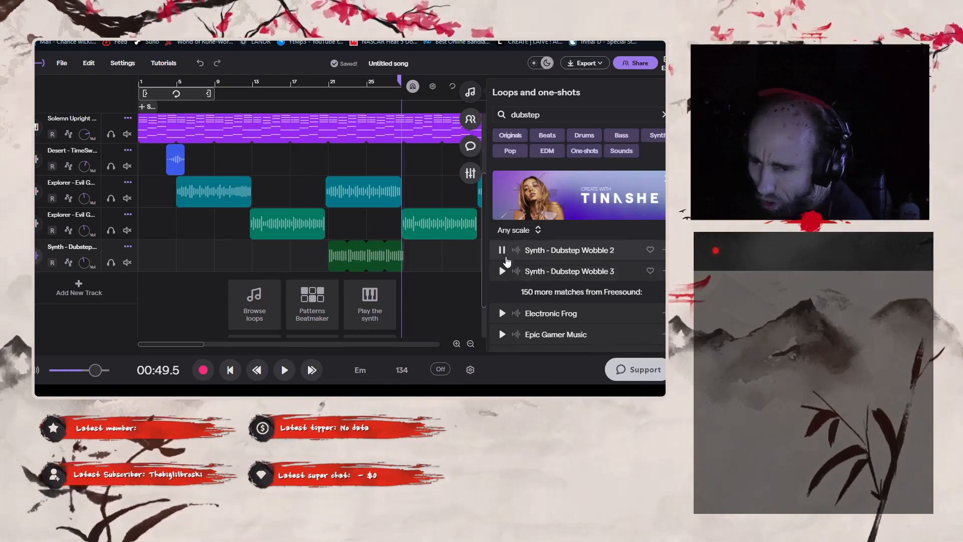
scroll(507, 266, up, 1)
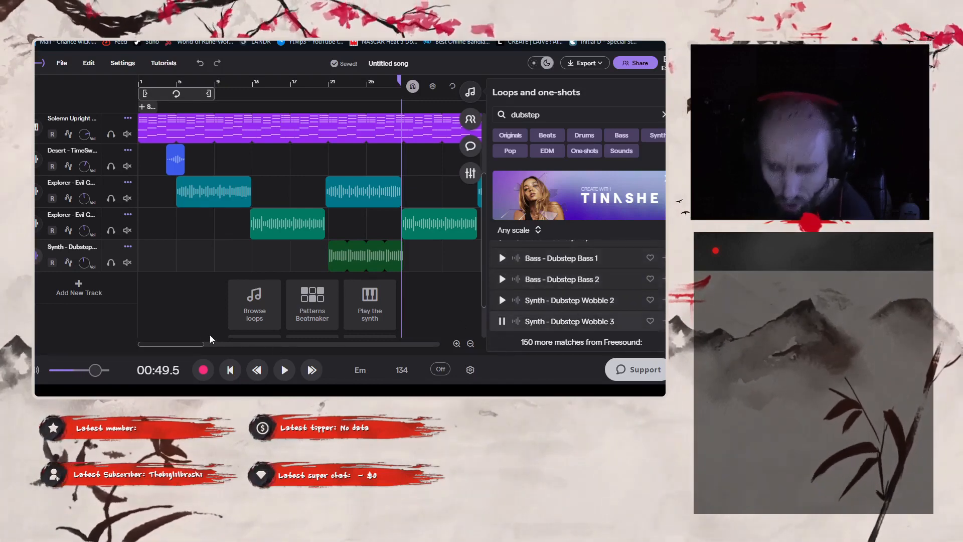
- Check the arrangement past bar 29 and duplicate the Explorer - Evil Guitar 01 track
drag(183, 344, 227, 349)
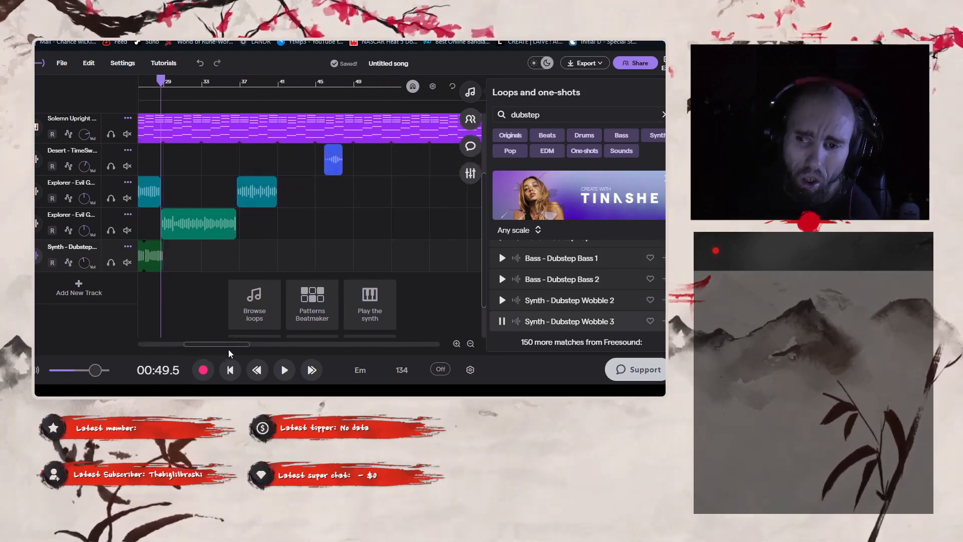
scroll(241, 289, up, 2)
scroll(241, 288, down, 1)
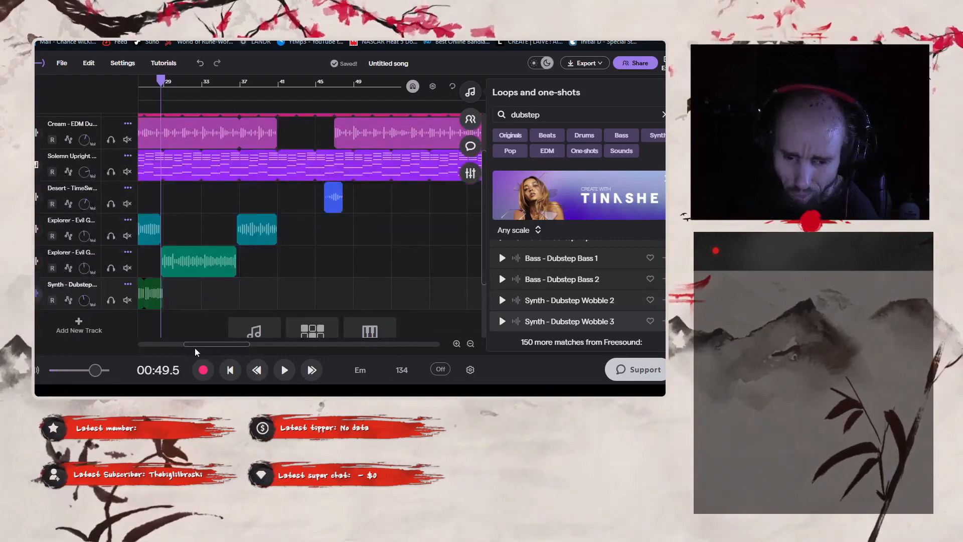
drag(216, 347, 184, 348)
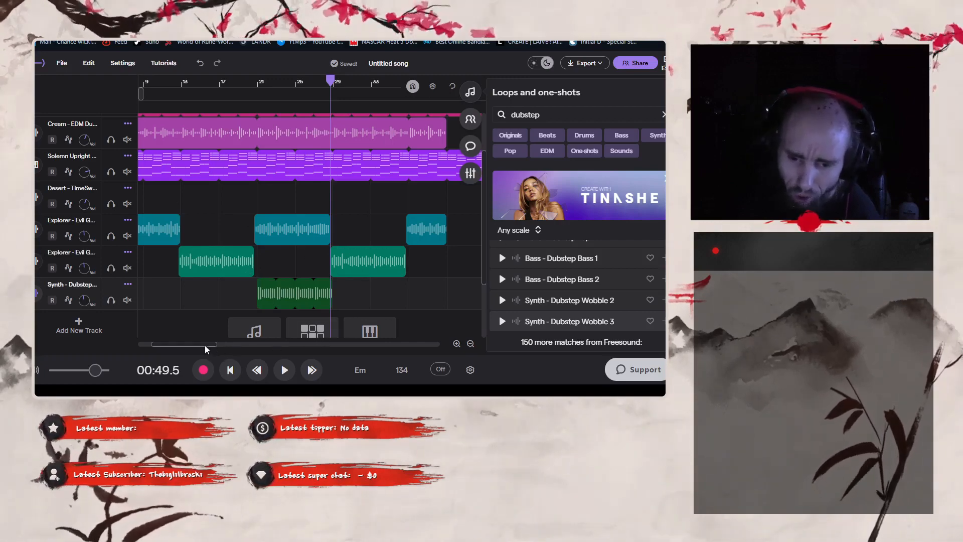
drag(206, 347, 253, 325)
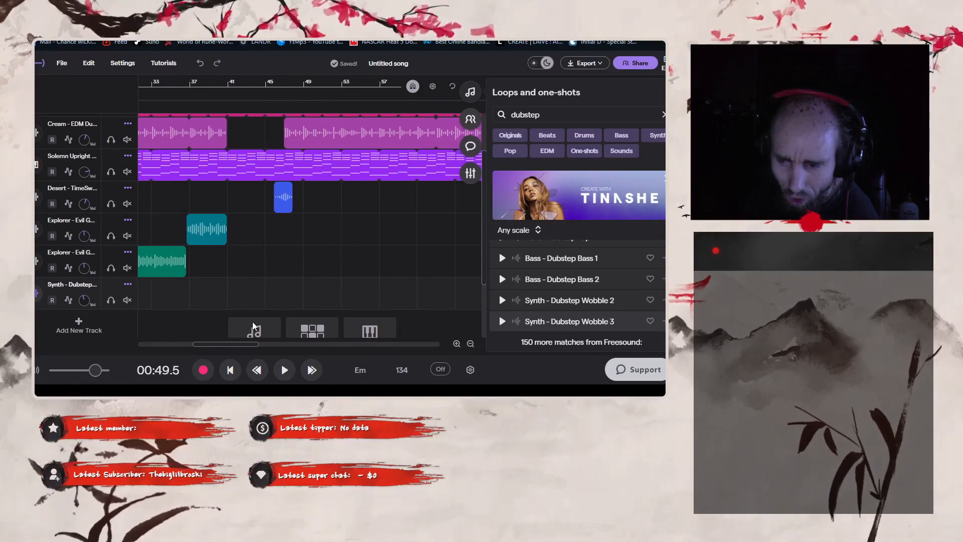
drag(228, 343, 208, 346)
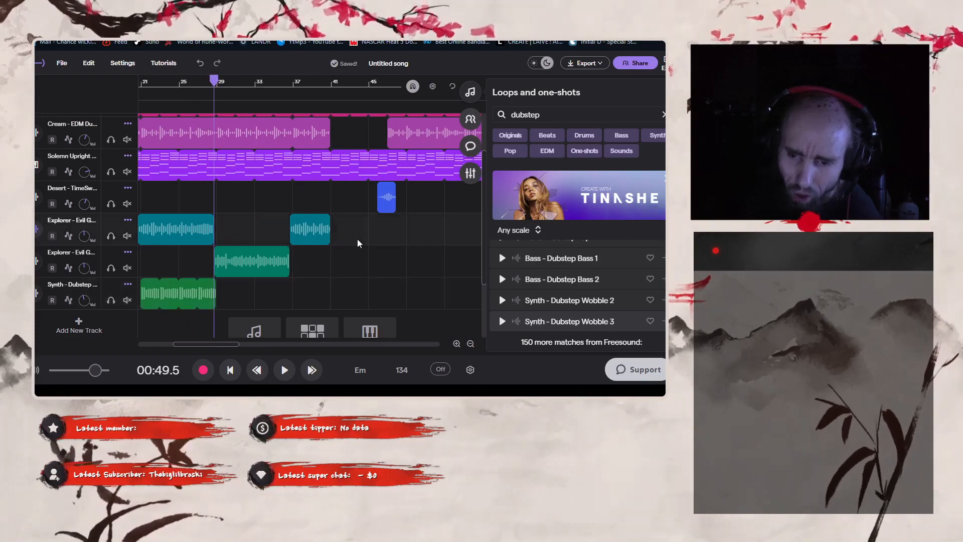
drag(358, 239, 175, 226)
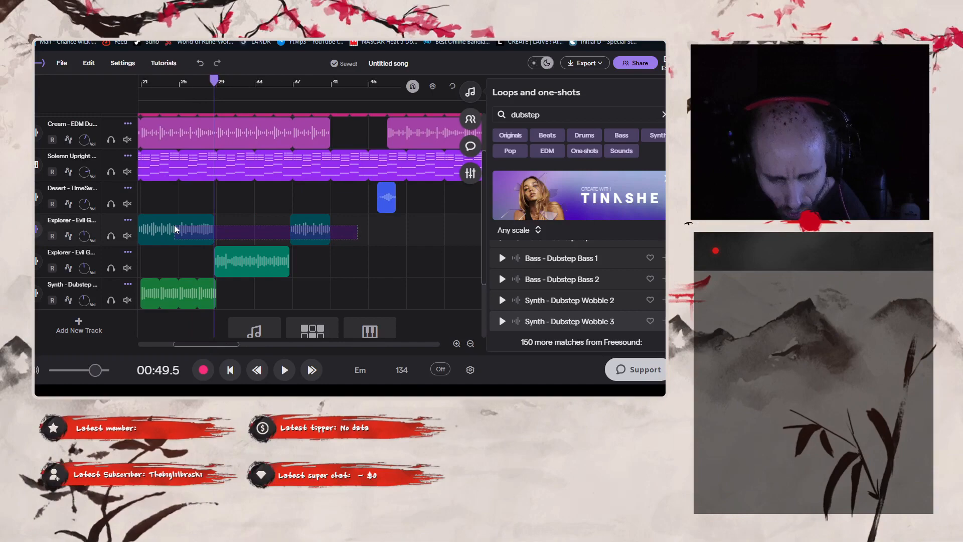
drag(174, 229, 360, 236)
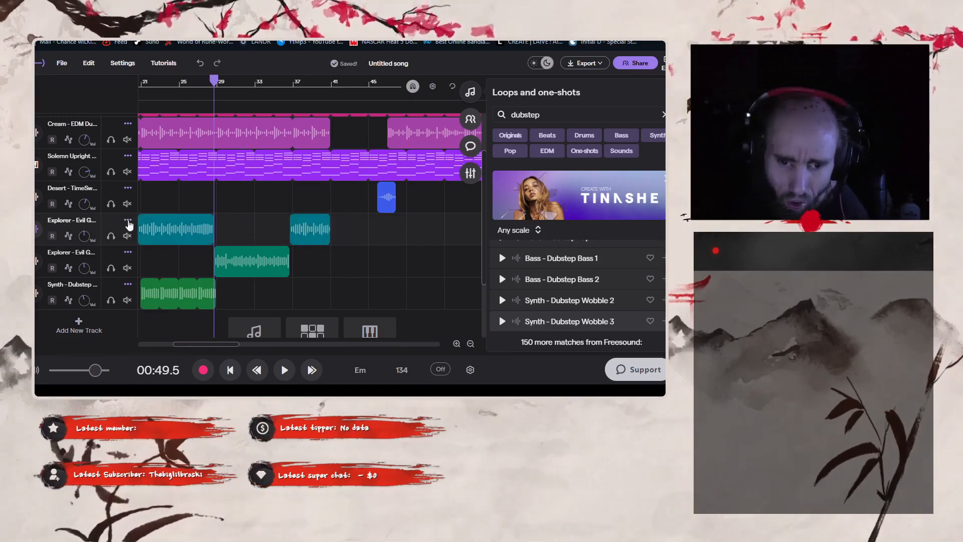
click(128, 220)
click(177, 230)
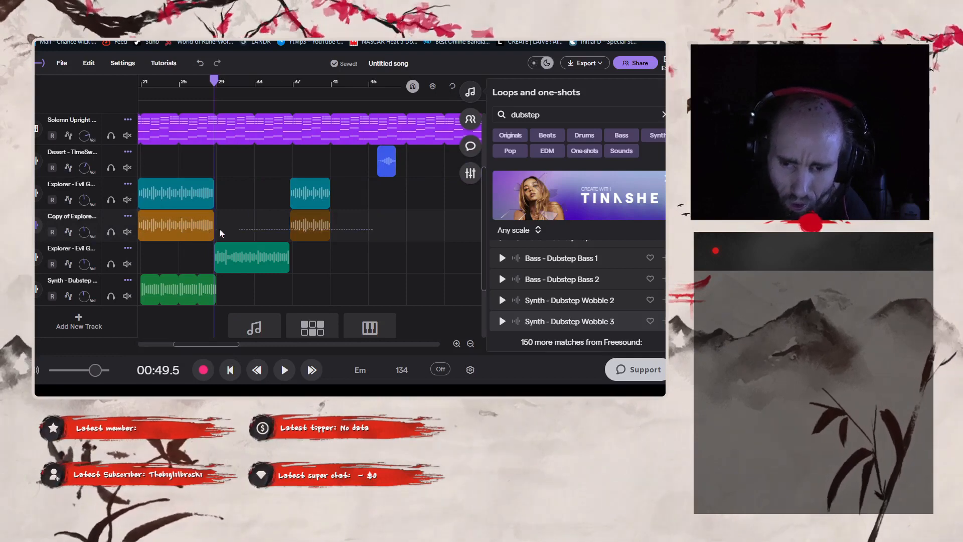
- Select all clips on the copied Evil Guitar 01 track and move them together so the first starts at bar 45
scroll(219, 229, left, 2)
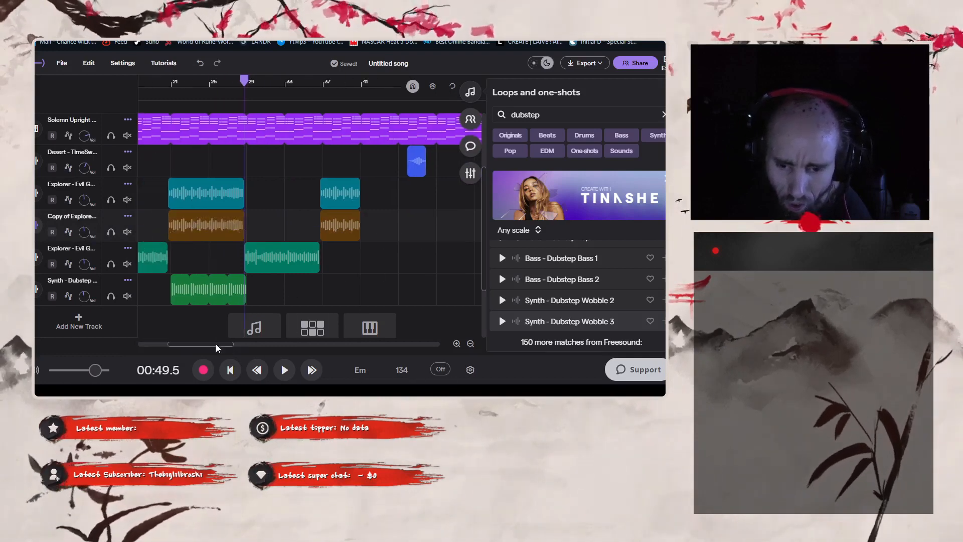
mouse_move(204, 344)
mouse_down()
mouse_move(168, 344)
mouse_move(192, 345)
mouse_up()
click(430, 234)
drag(434, 235, 108, 217)
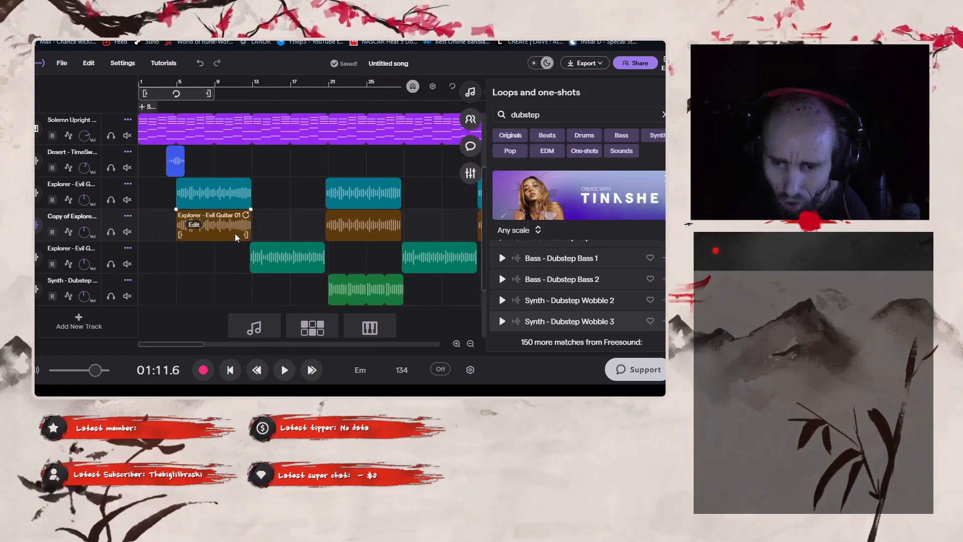
drag(235, 237, 359, 230)
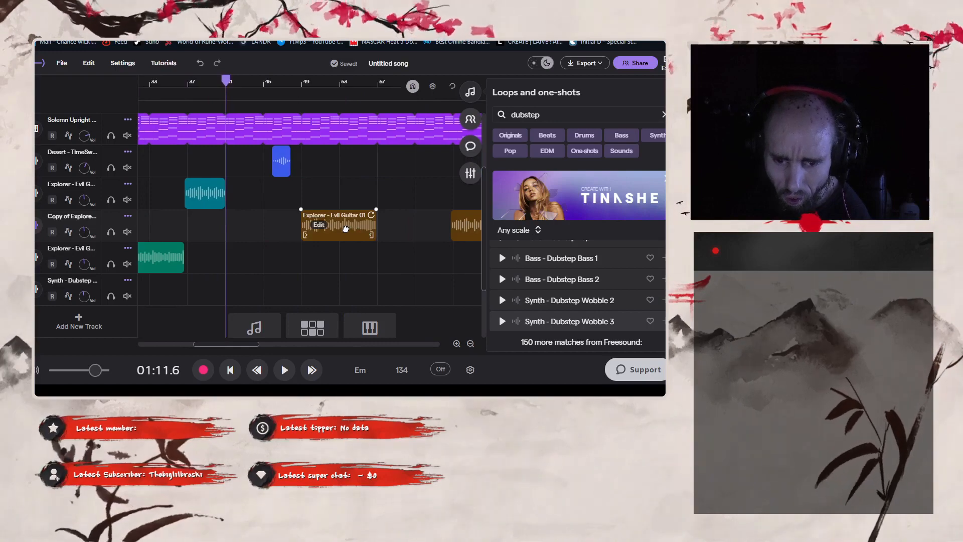
drag(341, 228, 314, 232)
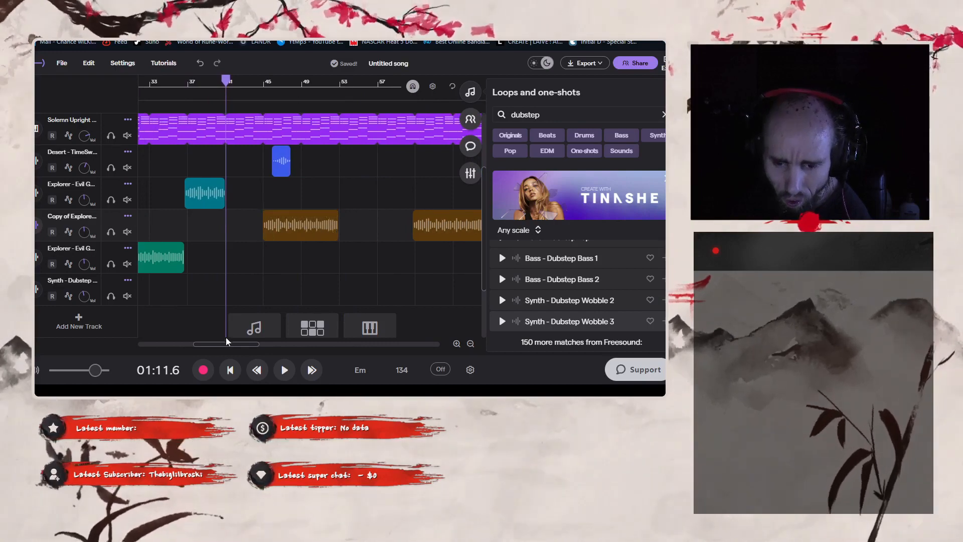
mouse_move(231, 344)
mouse_down()
mouse_move(153, 351)
mouse_move(239, 339)
mouse_up()
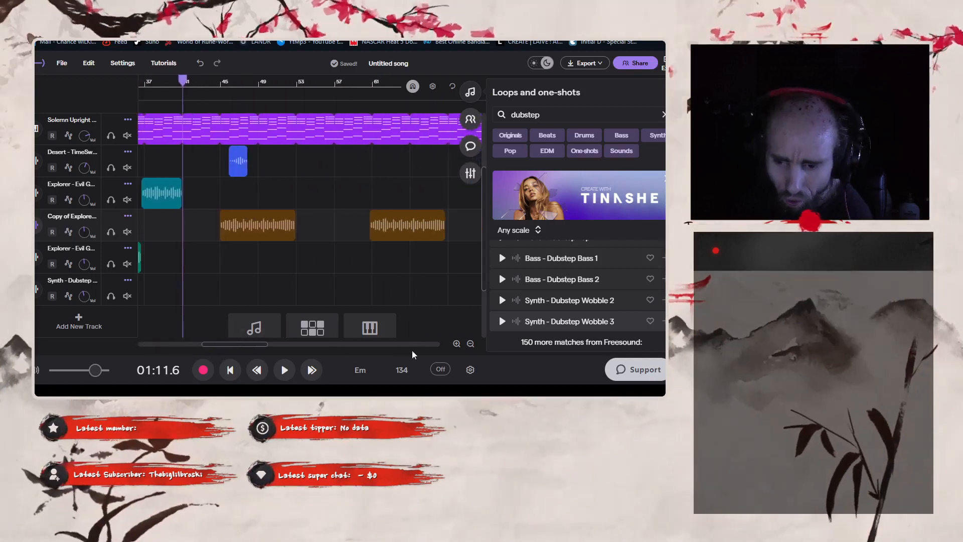
- Try moving the copied Evil Guitar 01 clips onto the original Evil Guitar 01 track, starting at bar 47
click(456, 344)
click(456, 344)
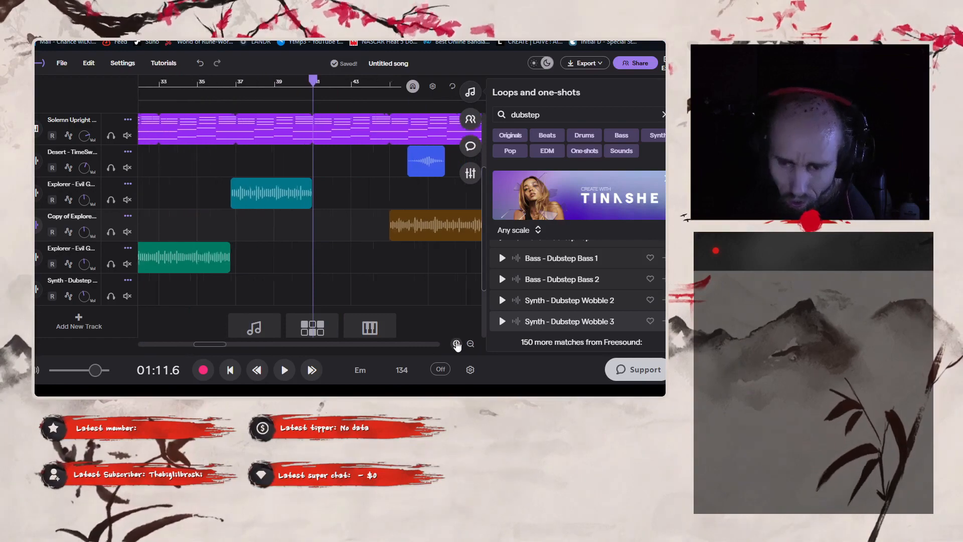
click(456, 344)
drag(212, 347, 225, 346)
drag(290, 230, 334, 191)
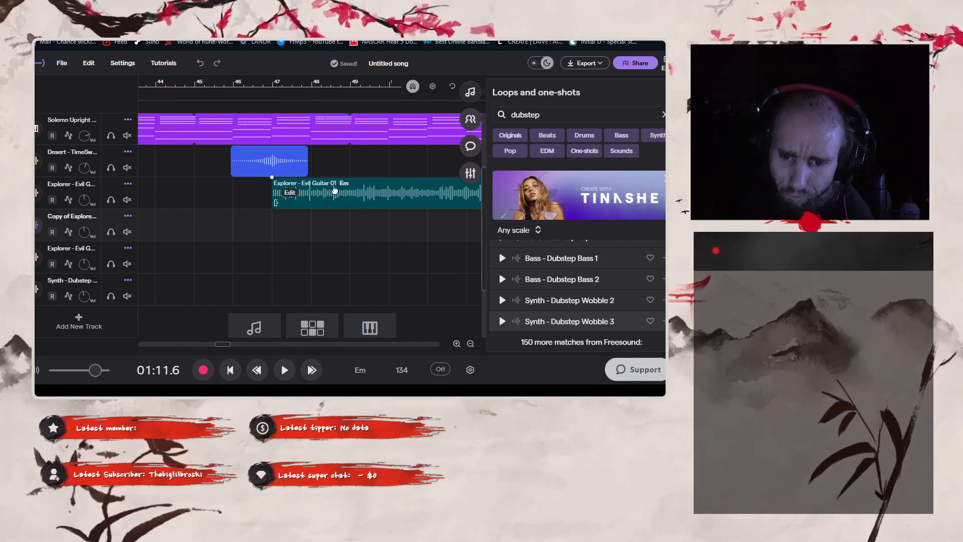
- Try duplicating the Evil Guitar 02 track and shifting its copied clips toward bar 55
drag(225, 345, 168, 322)
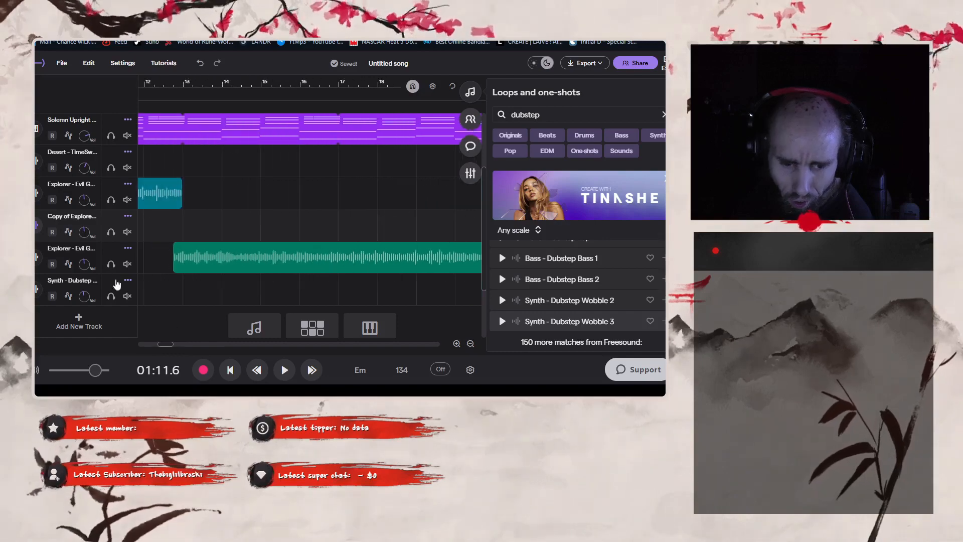
click(129, 249)
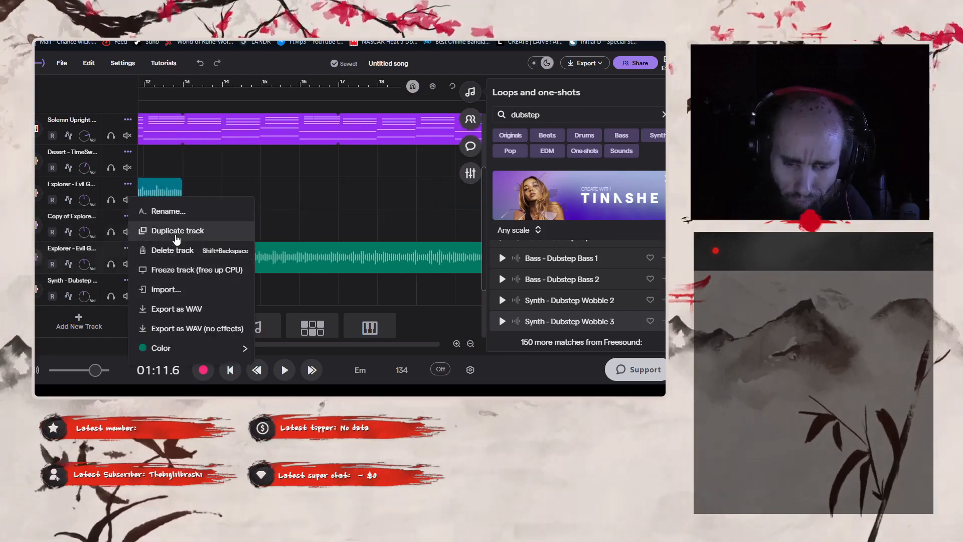
click(176, 231)
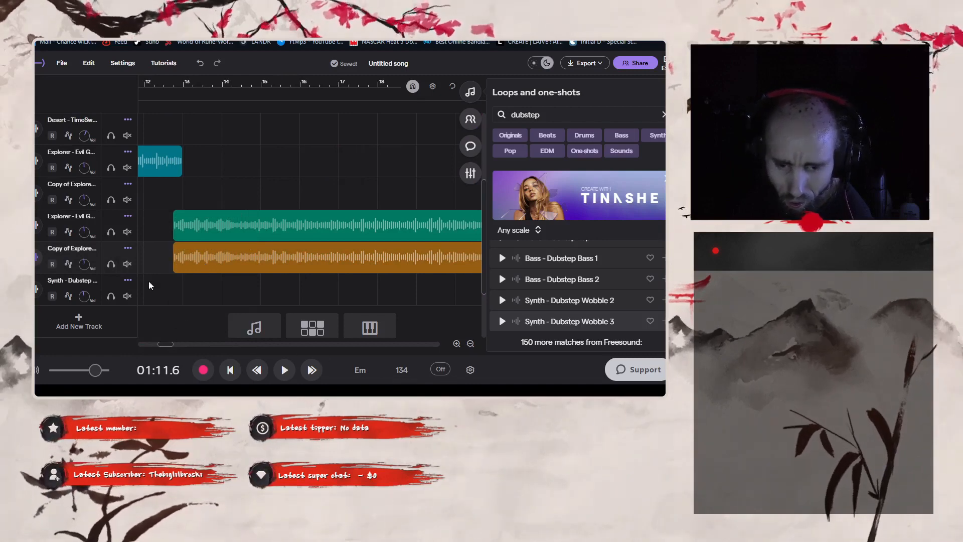
drag(167, 272, 221, 264)
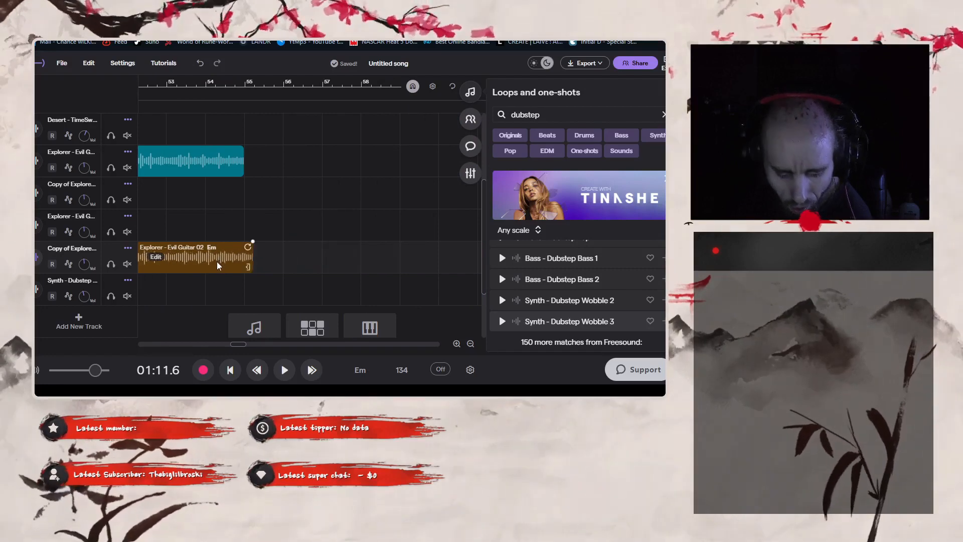
- Undo the Evil Guitar 02 clip shift and track duplication, and the Evil Guitar 01 clips' move to their original track
key(ctrl+z)
key(ctrl+z)
key(ctrl+z)
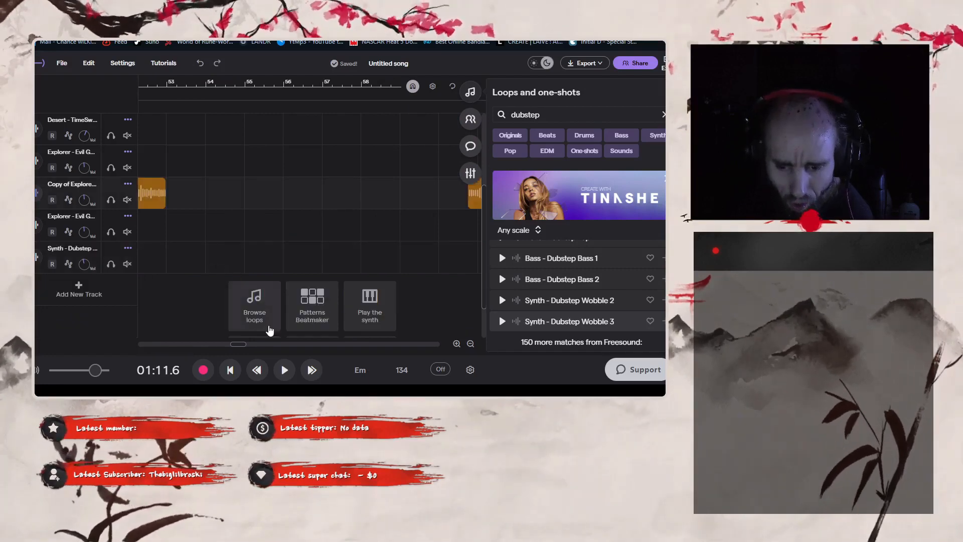
- Delete the copied Evil Guitar 01 track together with its clips starting at bar 45
drag(239, 345, 119, 347)
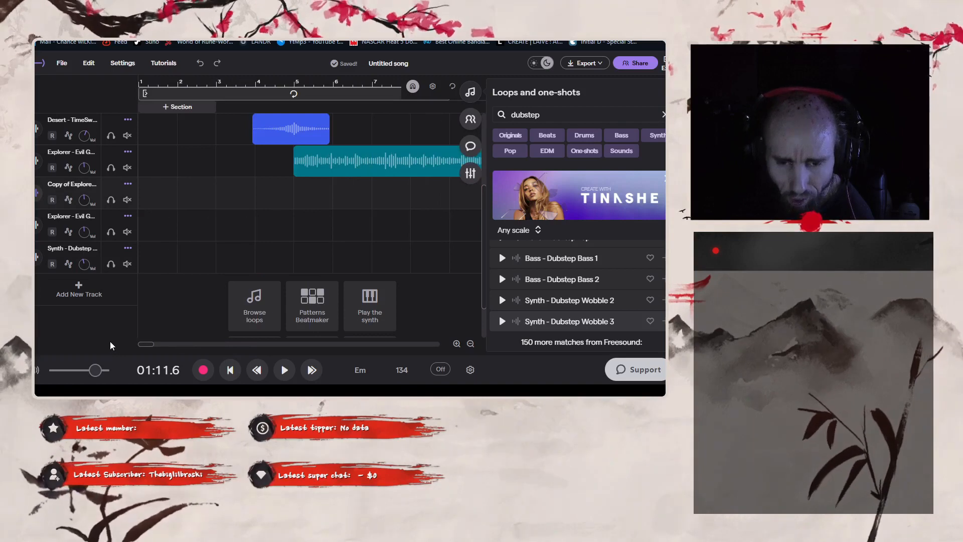
click(470, 344)
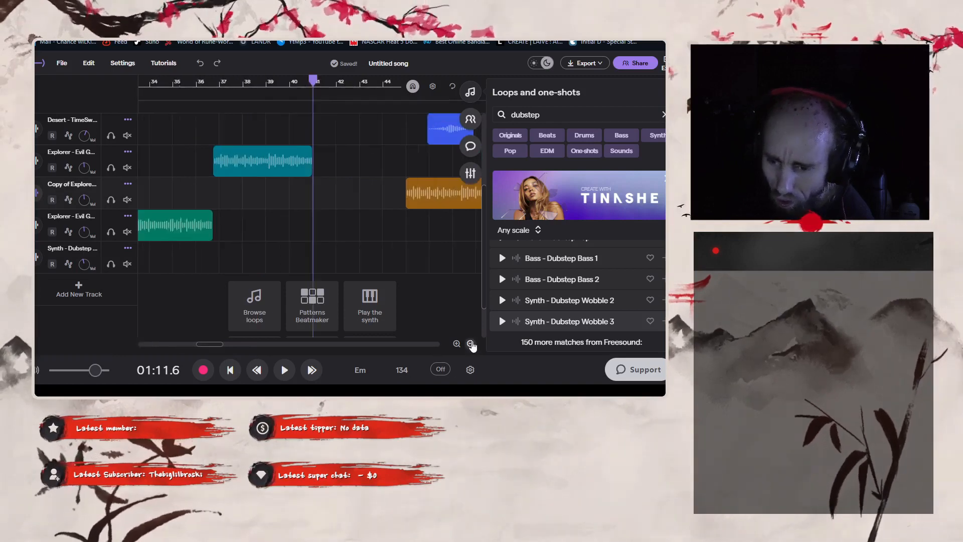
click(470, 344)
click(470, 344)
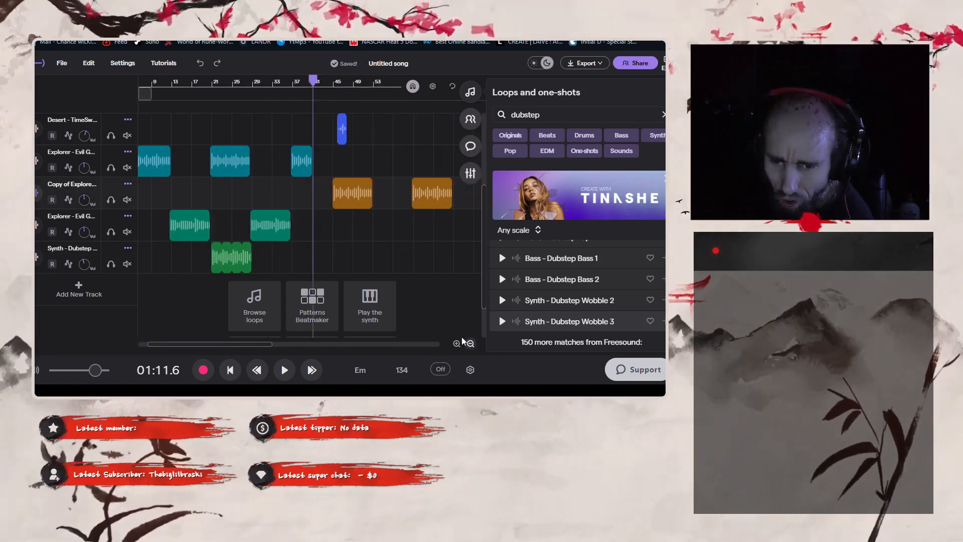
drag(353, 231, 157, 214)
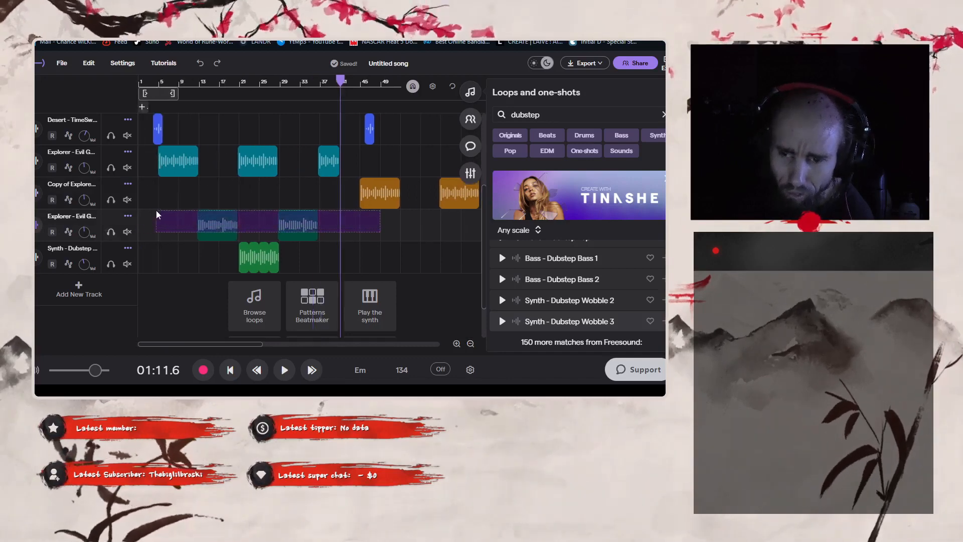
drag(157, 214, 156, 215)
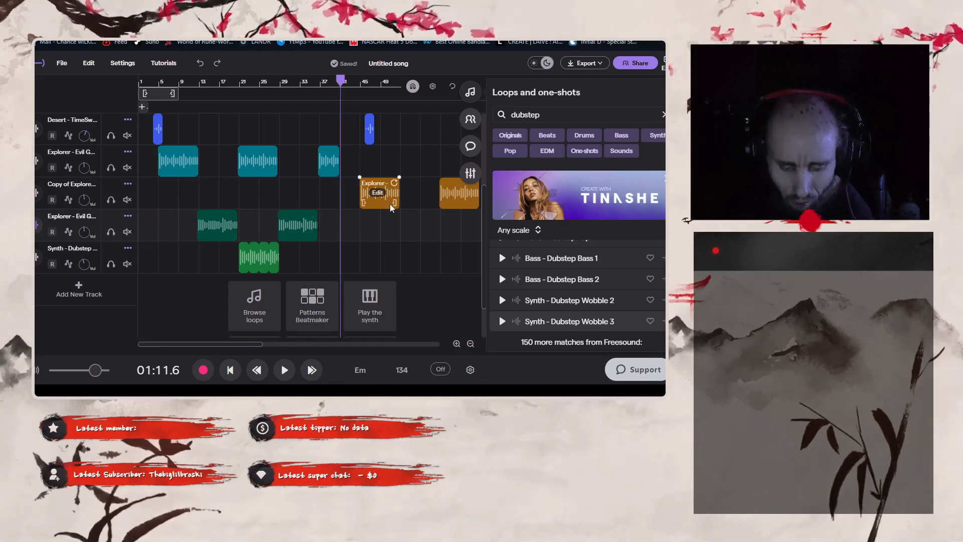
key(Delete)
- Copy all three clips on the original Evil Guitar 01 track and paste them on that track from bar 41
drag(383, 173, 175, 166)
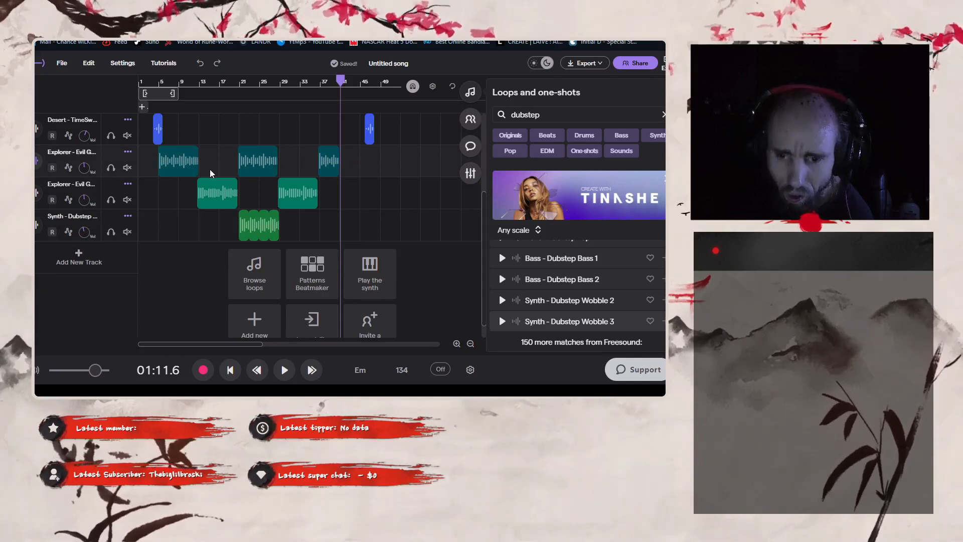
scroll(372, 195, up, 4)
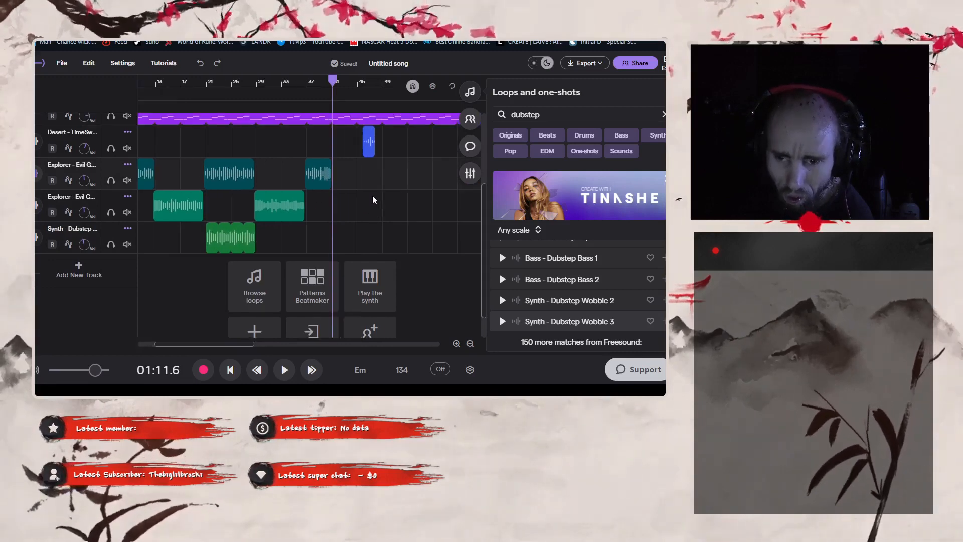
scroll(372, 194, up, 2)
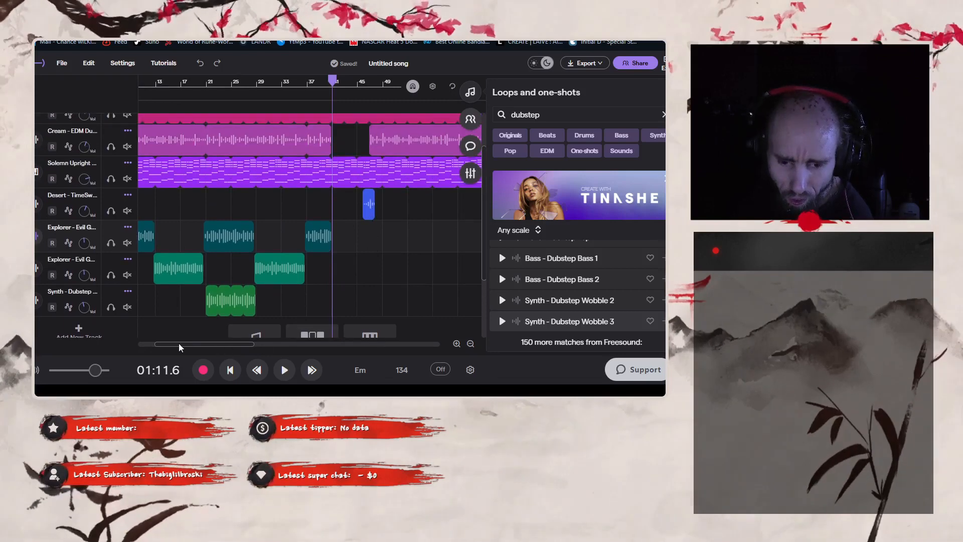
drag(184, 345, 144, 327)
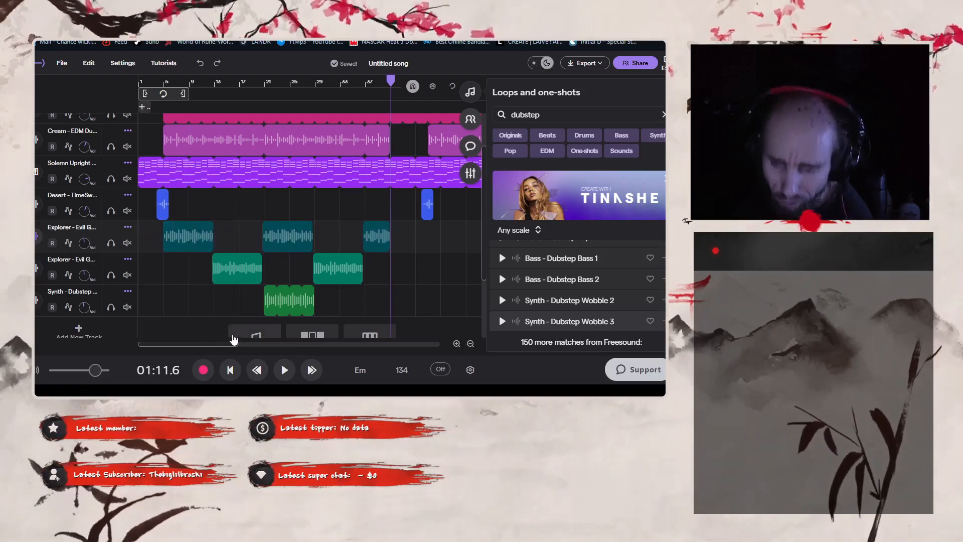
key(ctrl+v)
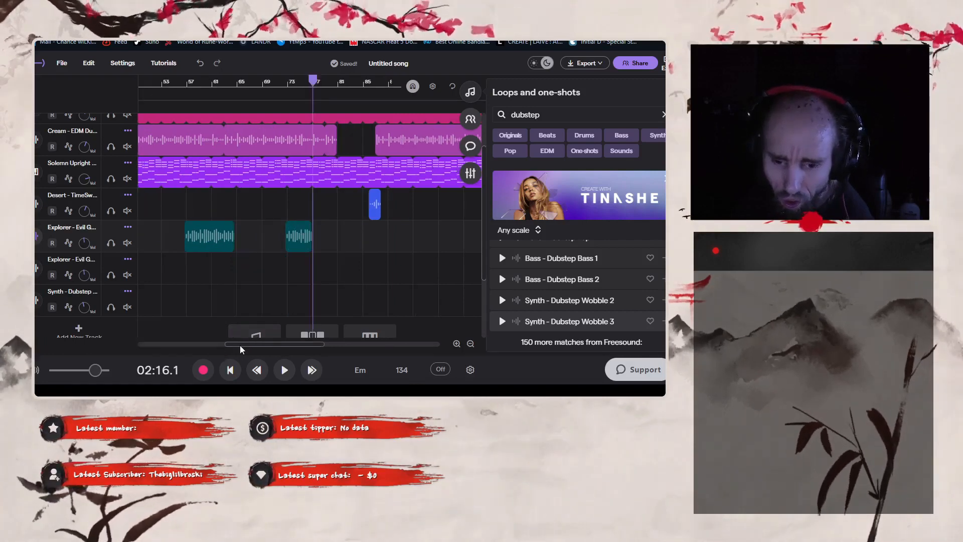
- Move the pasted Evil Guitar 01 clips together so the first starts at bar 47, where the drums resume
drag(240, 350, 199, 351)
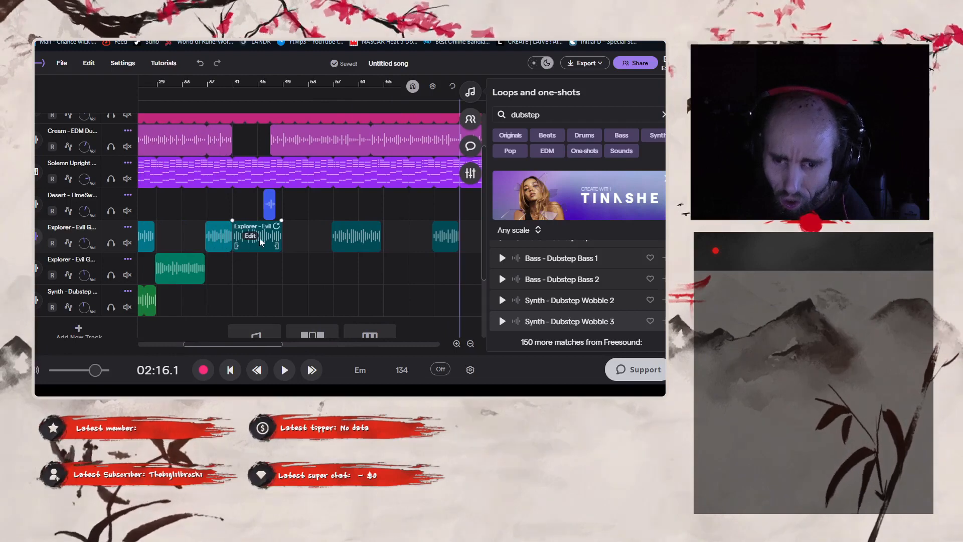
drag(261, 240, 305, 245)
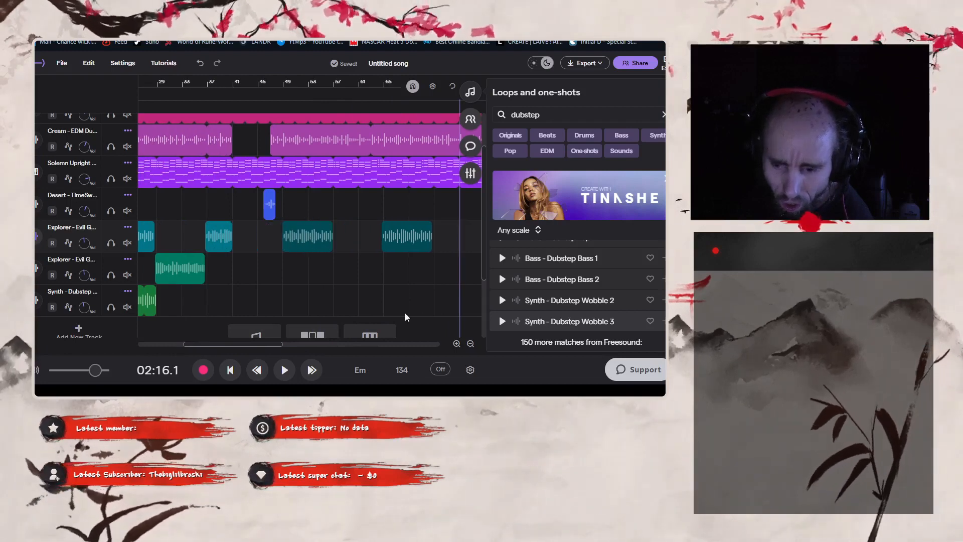
click(456, 343)
click(456, 344)
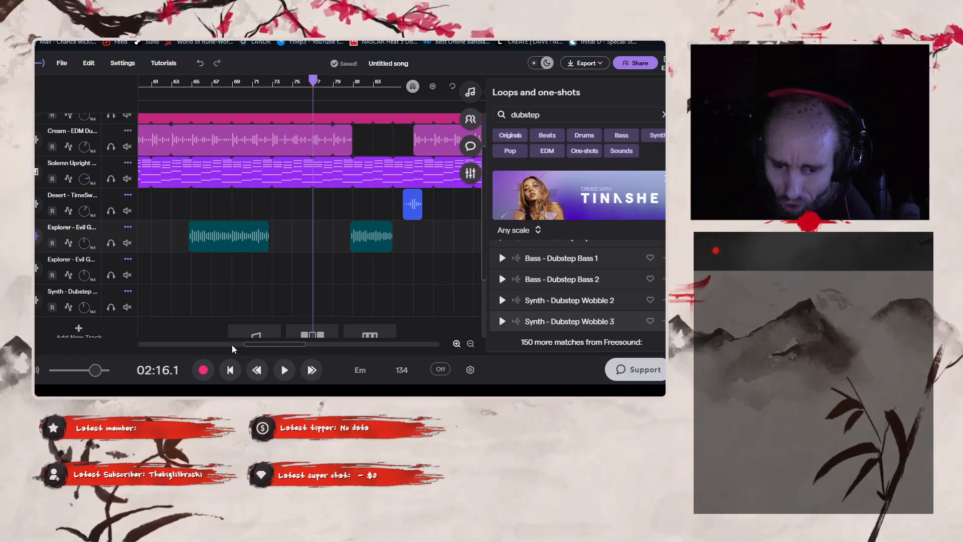
drag(255, 346, 209, 346)
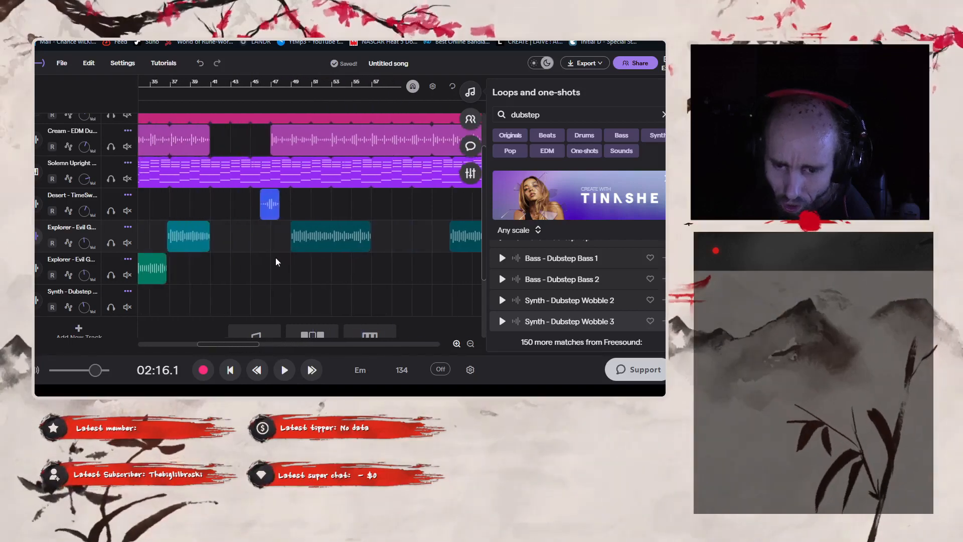
drag(319, 239, 303, 241)
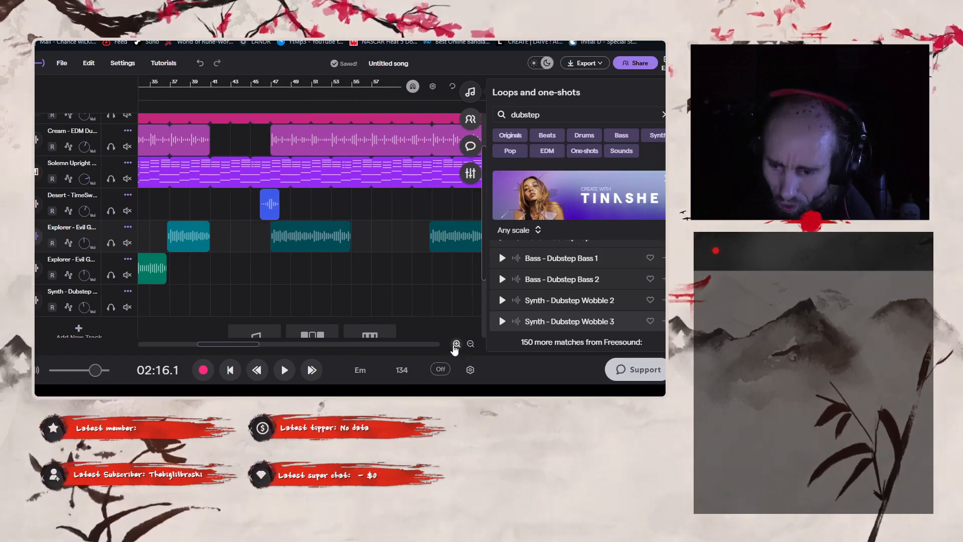
- Copy both Evil Guitar 02 clips and paste them on the same track starting at bar 55
click(456, 344)
drag(275, 346, 218, 345)
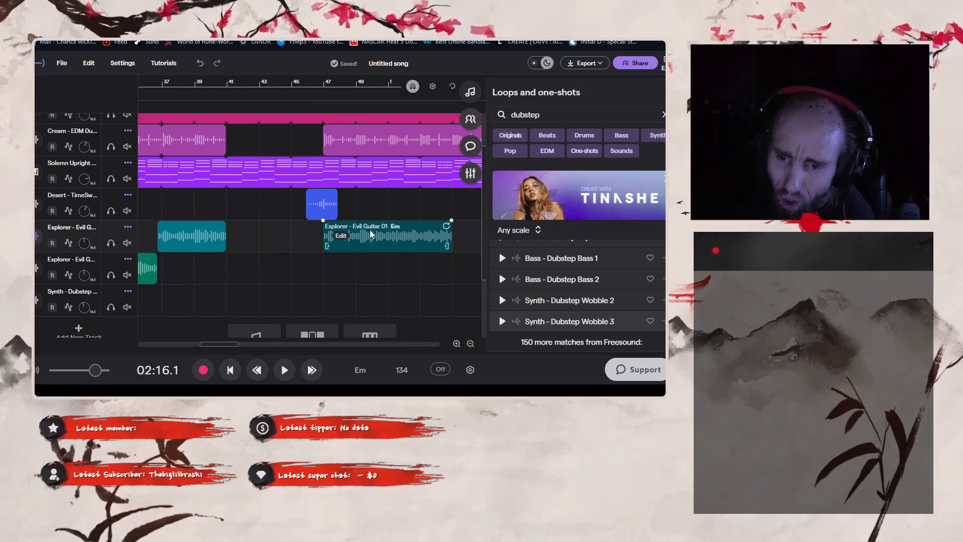
mouse_move(288, 283)
mouse_down()
mouse_move(150, 273)
mouse_move(150, 263)
mouse_move(265, 276)
mouse_move(285, 268)
mouse_up()
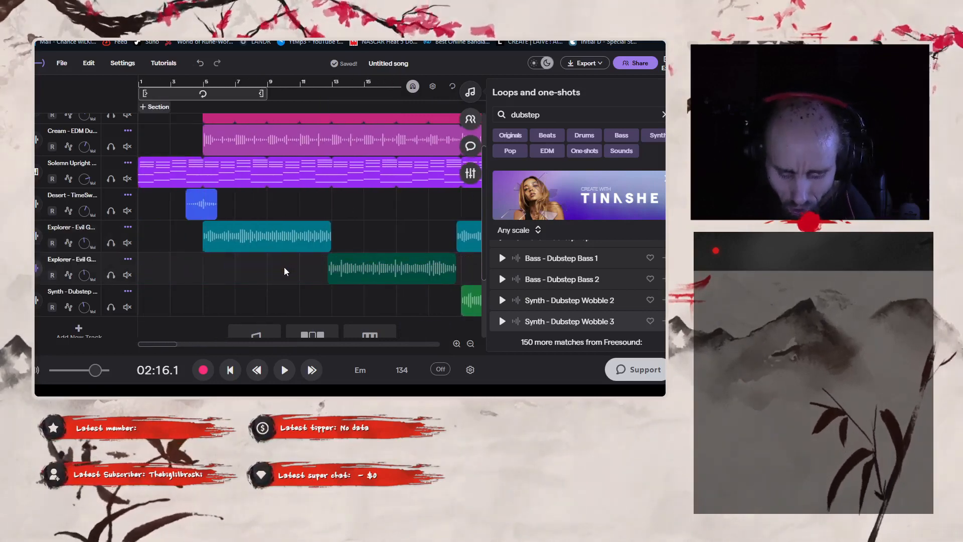
drag(164, 345, 246, 338)
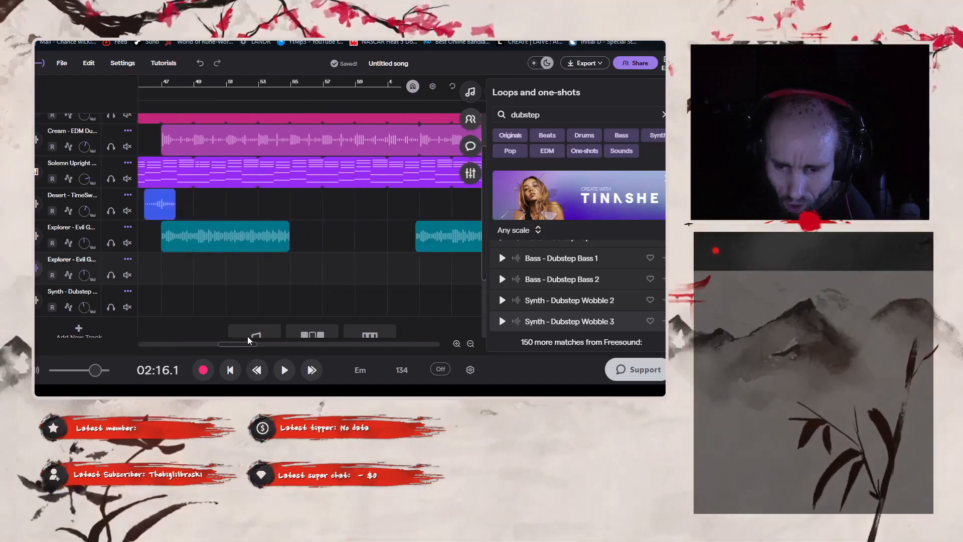
click(303, 84)
key(ctrl+v)
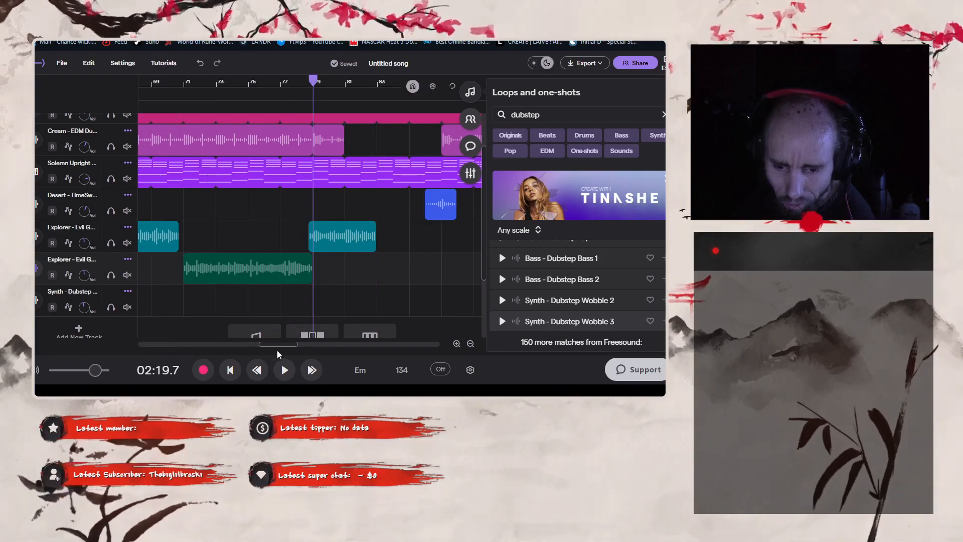
- Delete the Dubstep Wobble 2 clip from the synth track and remove the emptied track
drag(274, 346, 187, 345)
click(232, 311)
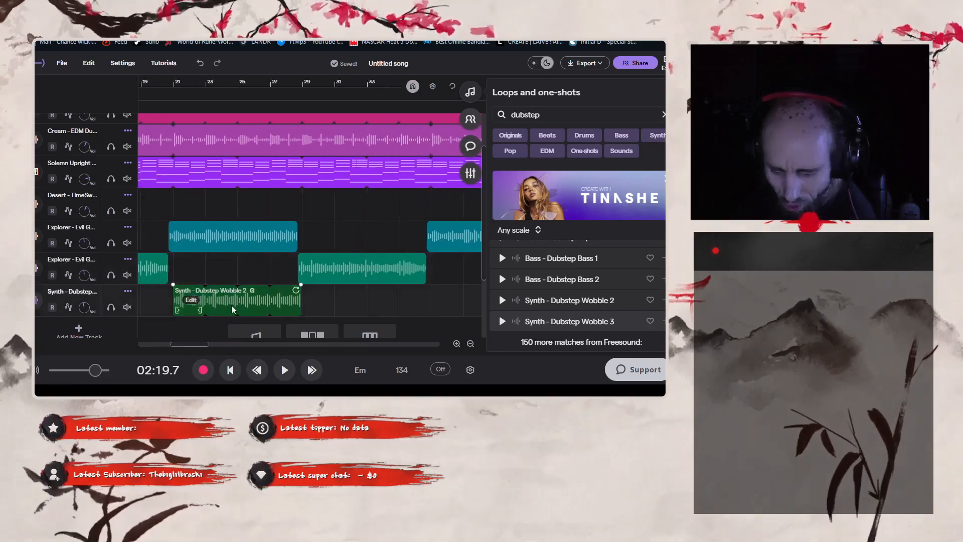
key(Delete)
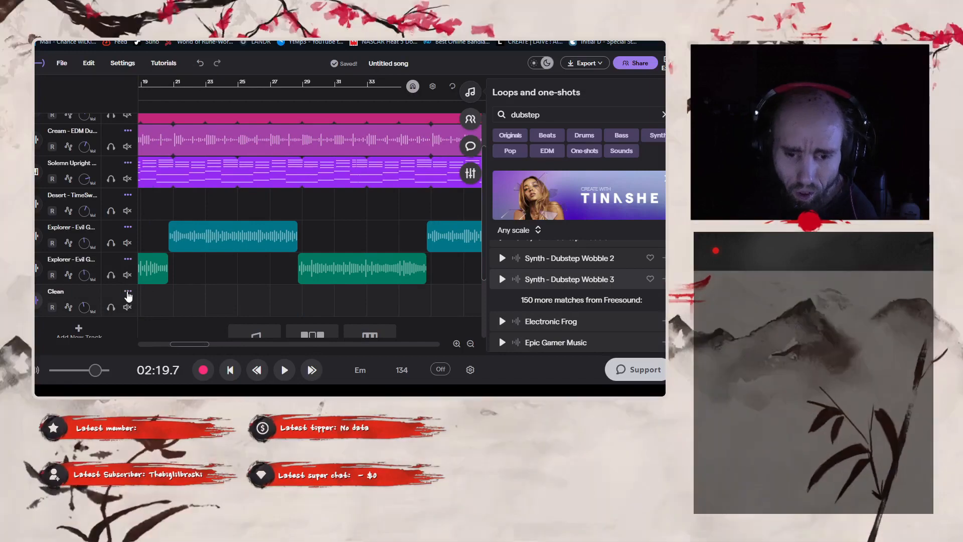
click(127, 290)
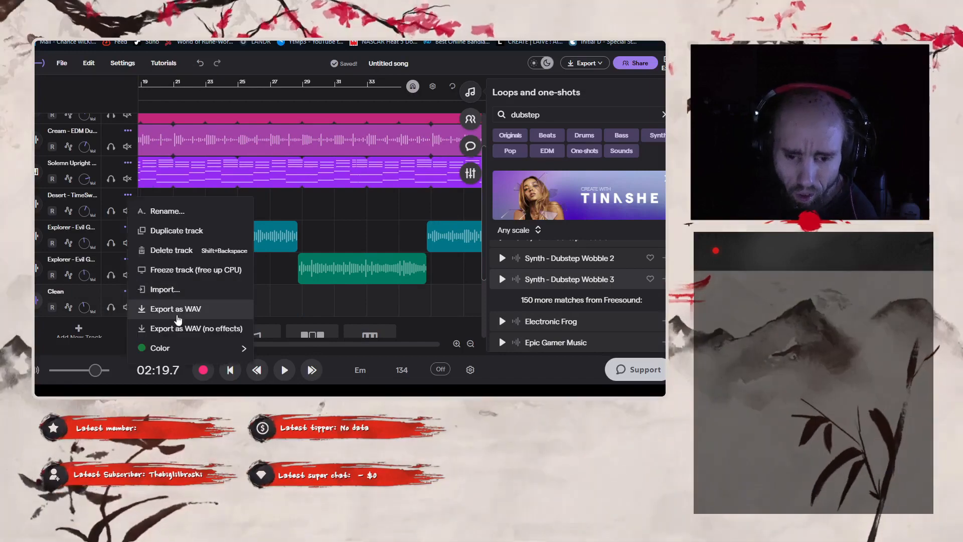
click(173, 250)
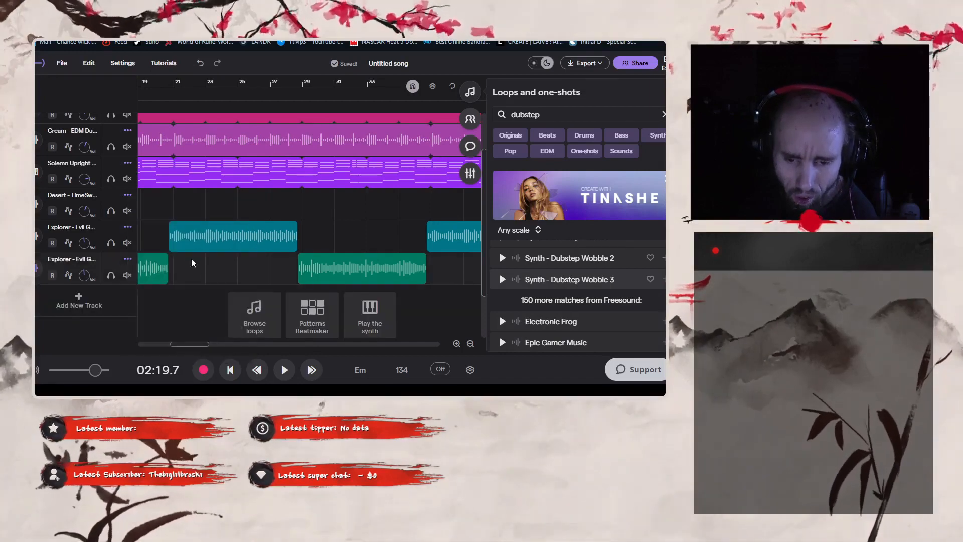
- Copy the Evil Guitar 02 clip at bar 71 with the following Evil Guitar 01 clip and paste the pair at bar 89
drag(198, 346, 290, 347)
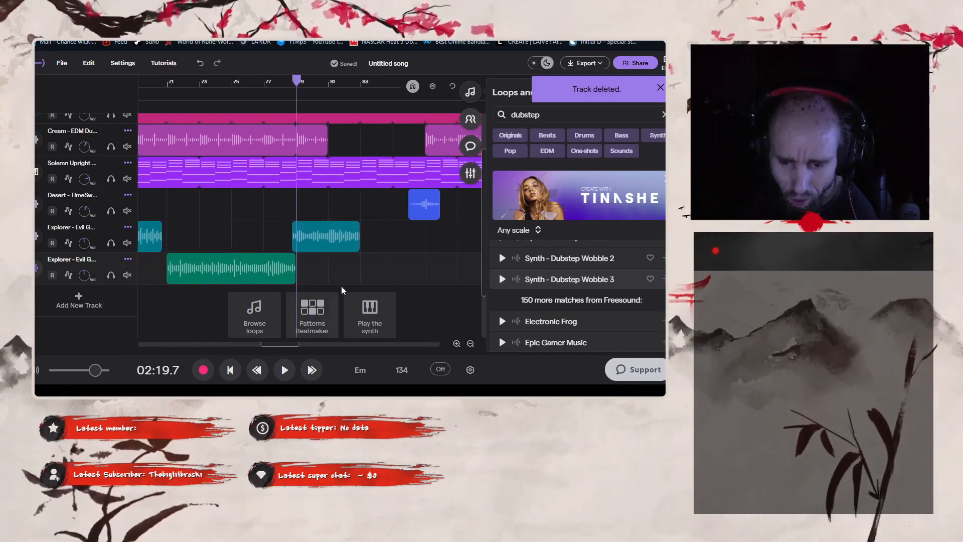
drag(404, 275, 285, 248)
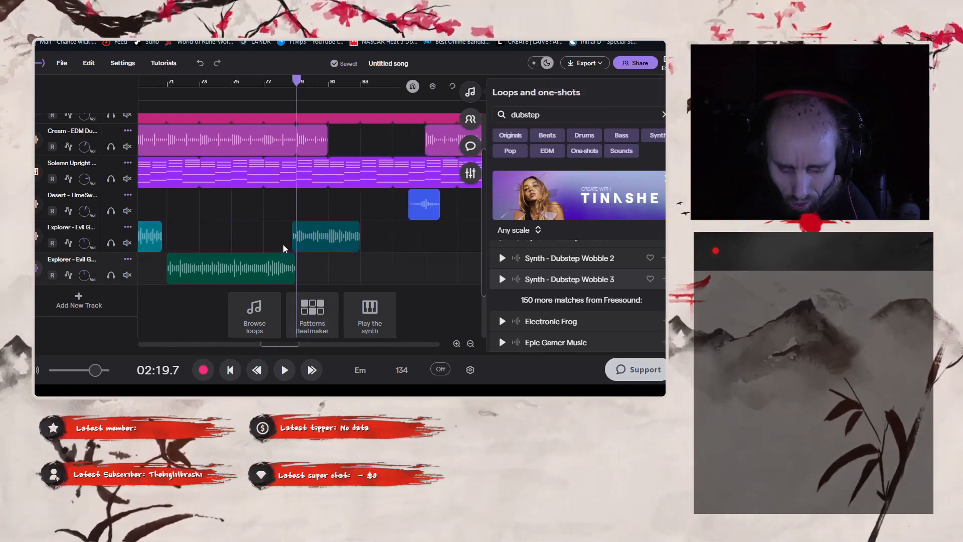
drag(279, 345, 302, 345)
click(239, 89)
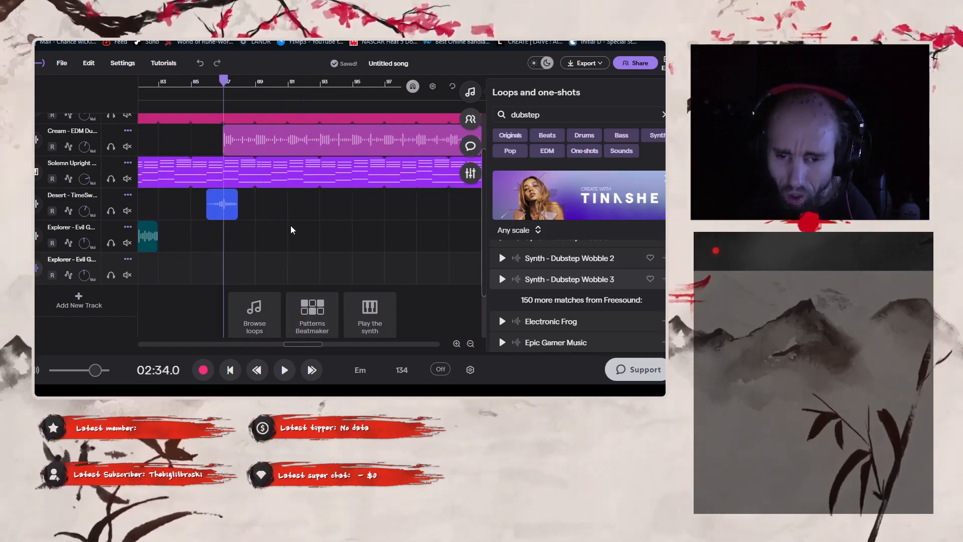
click(260, 243)
key(ctrl+v)
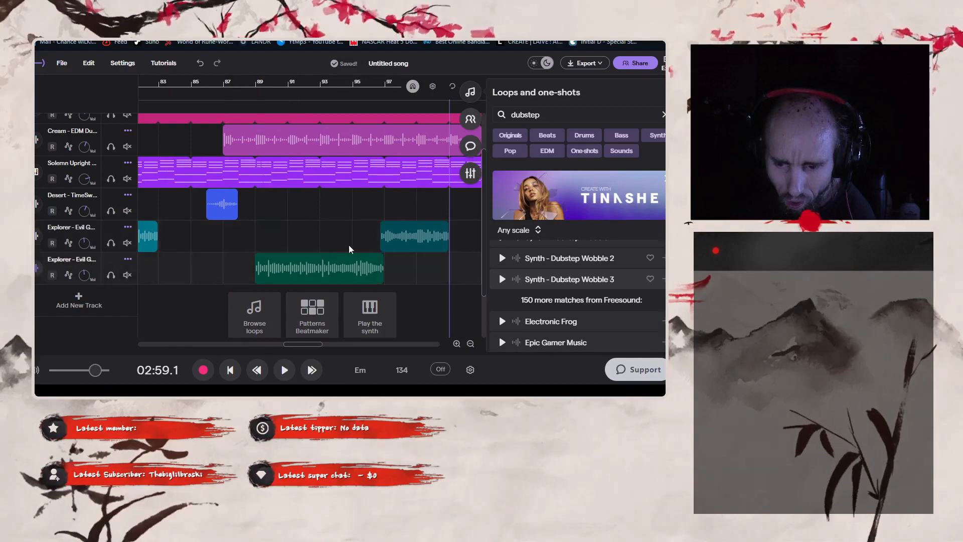
- Move the pasted Evil Guitar 01 clip to bar 87 and the Evil Guitar 02 clip to bar 91, and select both
drag(404, 236, 269, 229)
right_click(393, 260)
click(320, 237)
drag(242, 270, 335, 270)
click(256, 231)
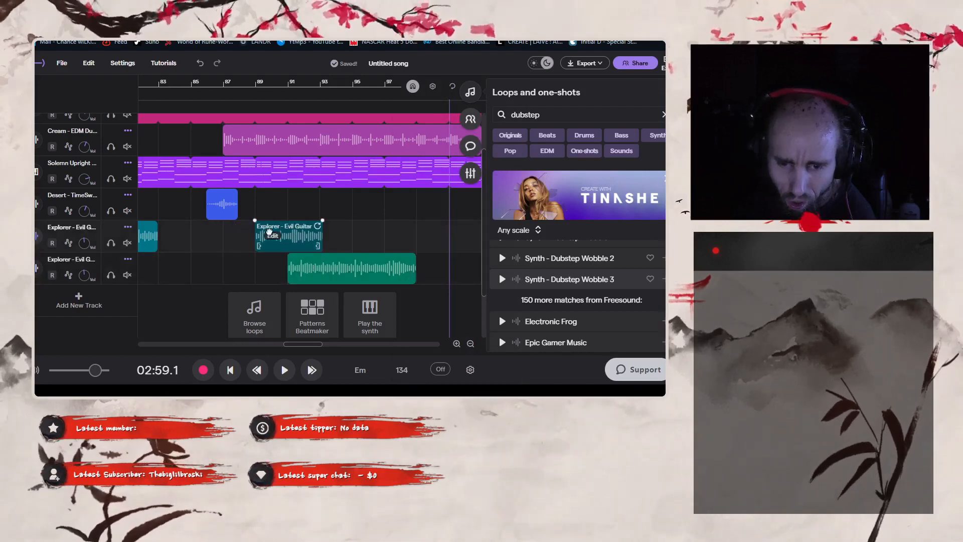
click(344, 269)
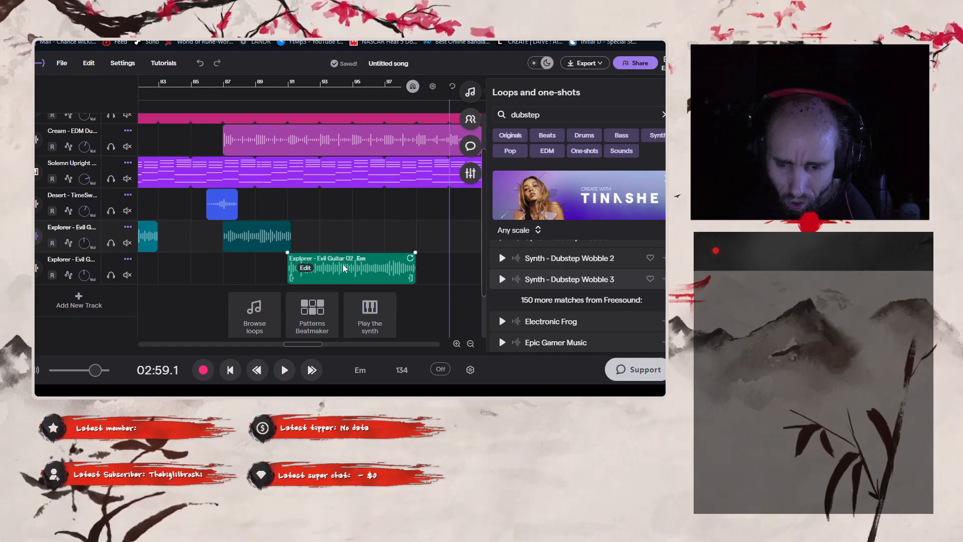
drag(427, 261, 274, 219)
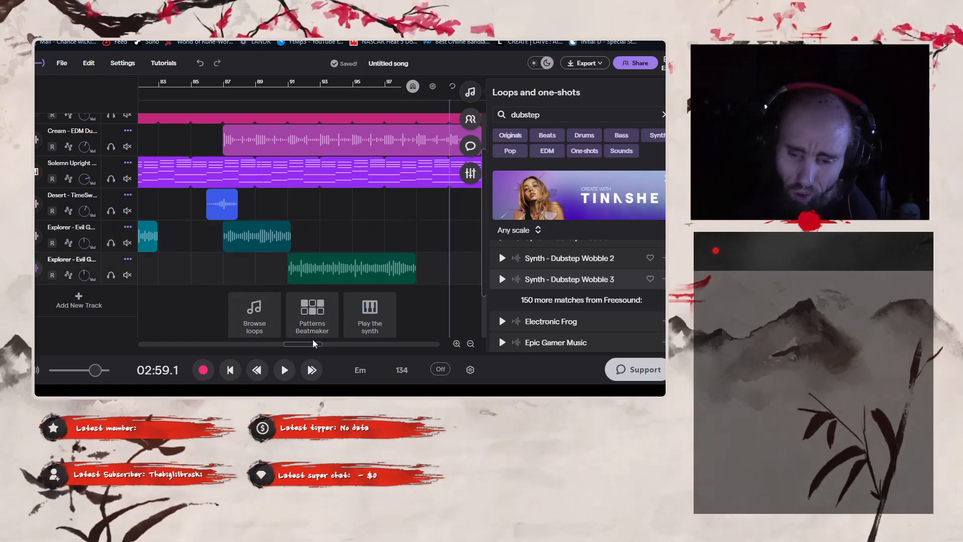
- Shorten the EDM Dubstep Trap 01 and Beat - Dubstep loops to end at bar 117, and Bring It 1 at bar 119
drag(314, 346, 358, 327)
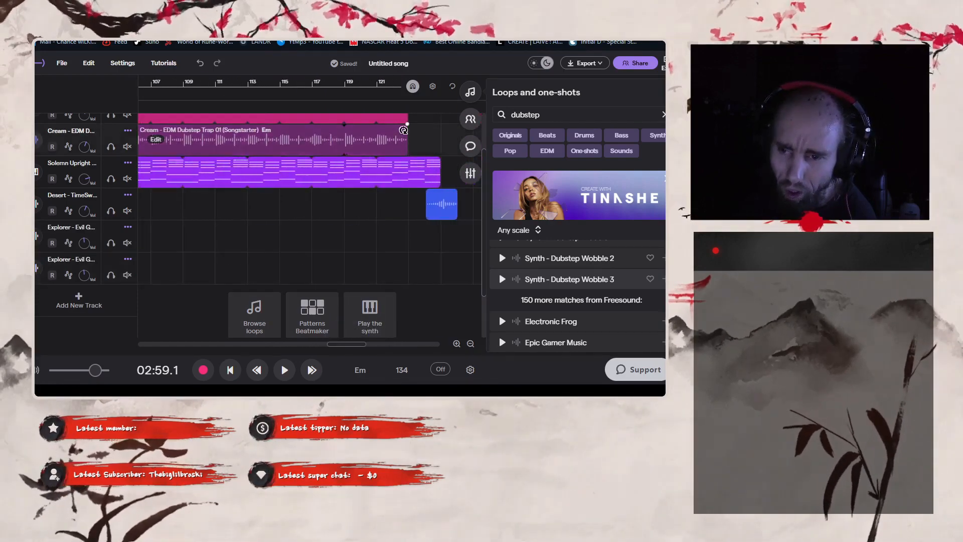
drag(403, 130, 318, 137)
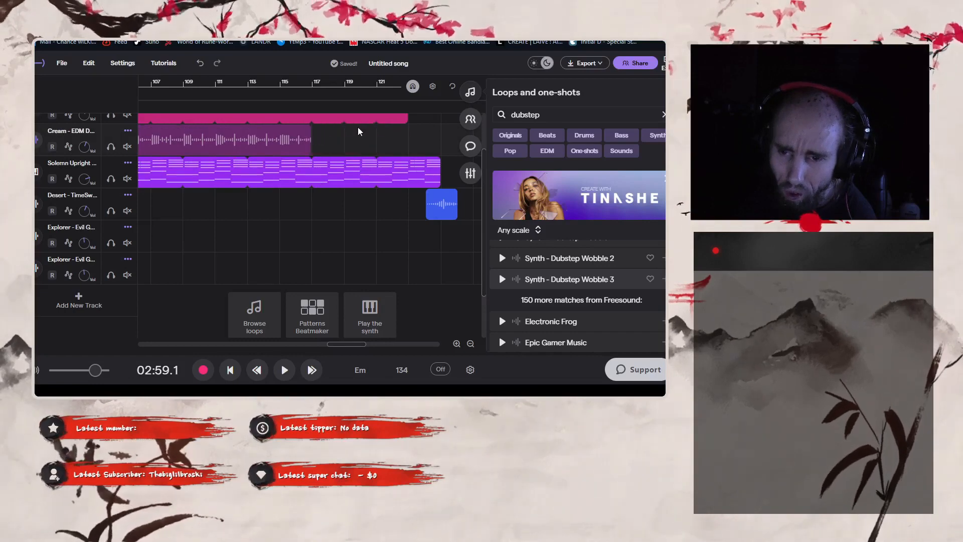
scroll(368, 156, up, 2)
drag(402, 157, 311, 159)
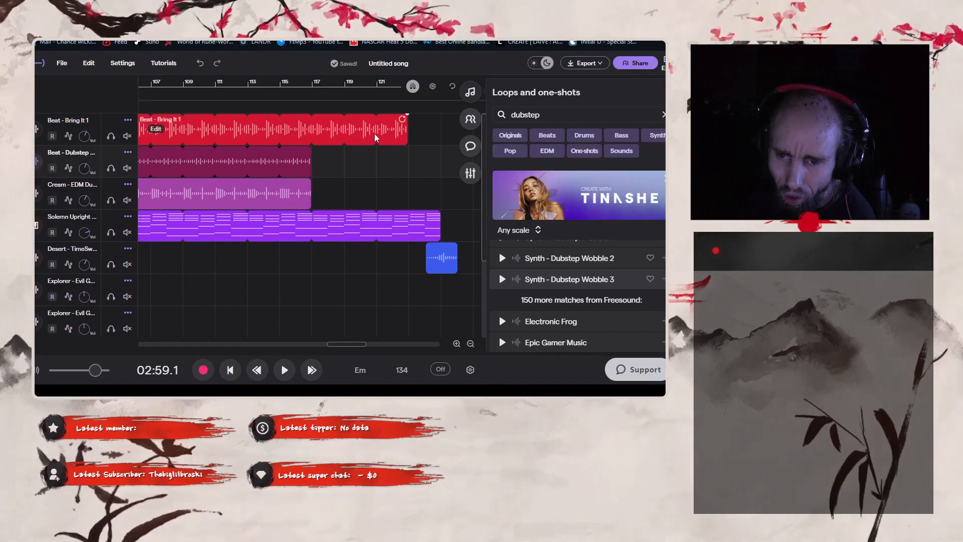
drag(404, 120, 350, 128)
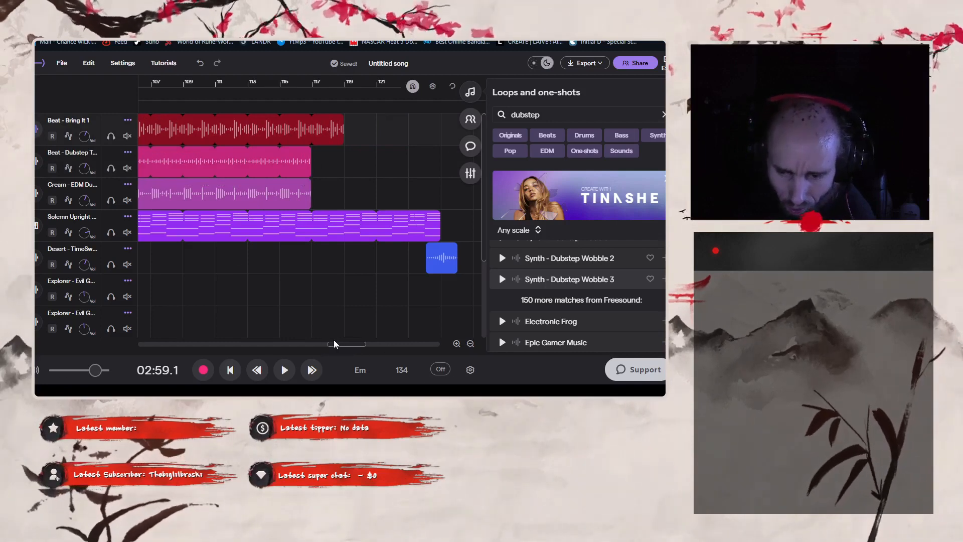
- Try pasting the copied Evil Guitar 01 and 02 clips again starting at bar 99
drag(350, 344, 330, 345)
click(290, 85)
key(ctrl+v)
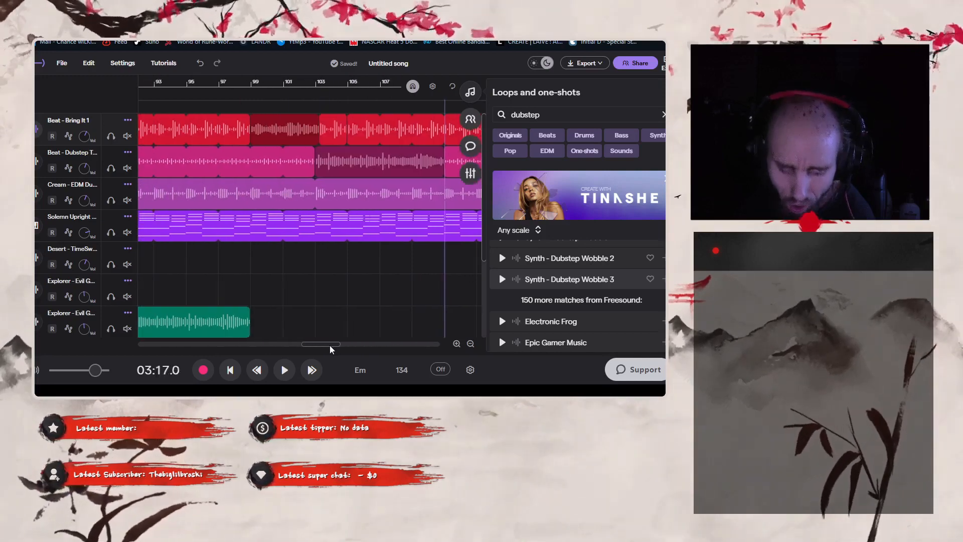
- Undo the last paste and try pasting the guitar clips at bar 101 instead
key(ctrl+z)
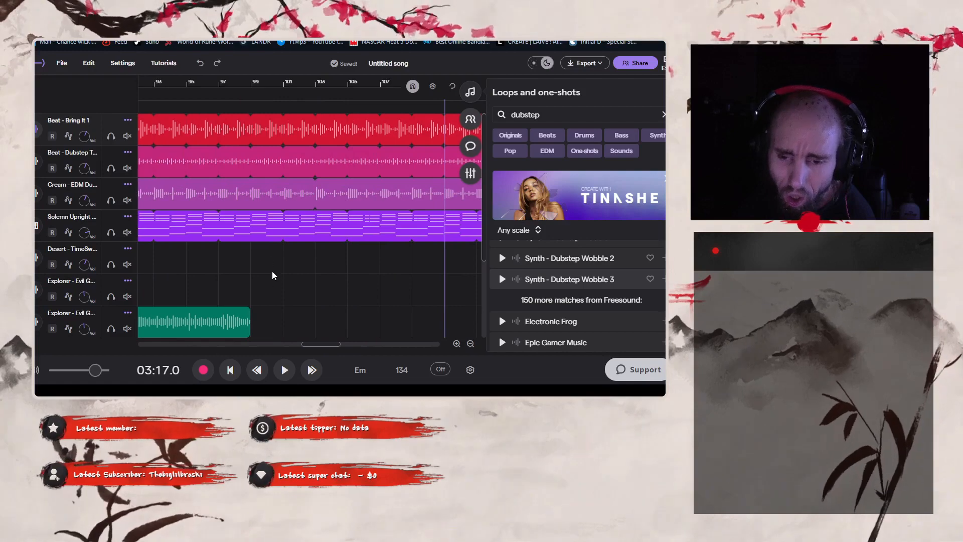
click(294, 307)
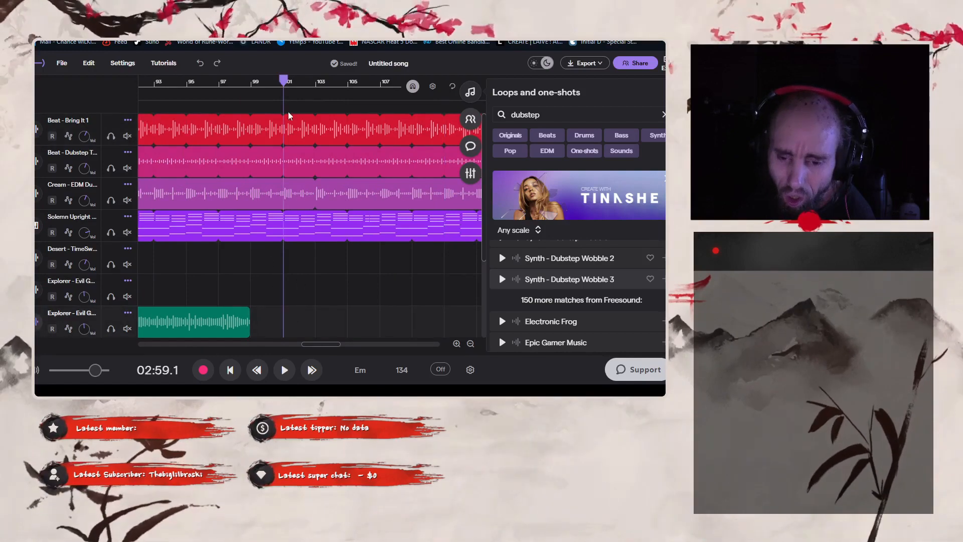
key(ctrl+v)
click(356, 247)
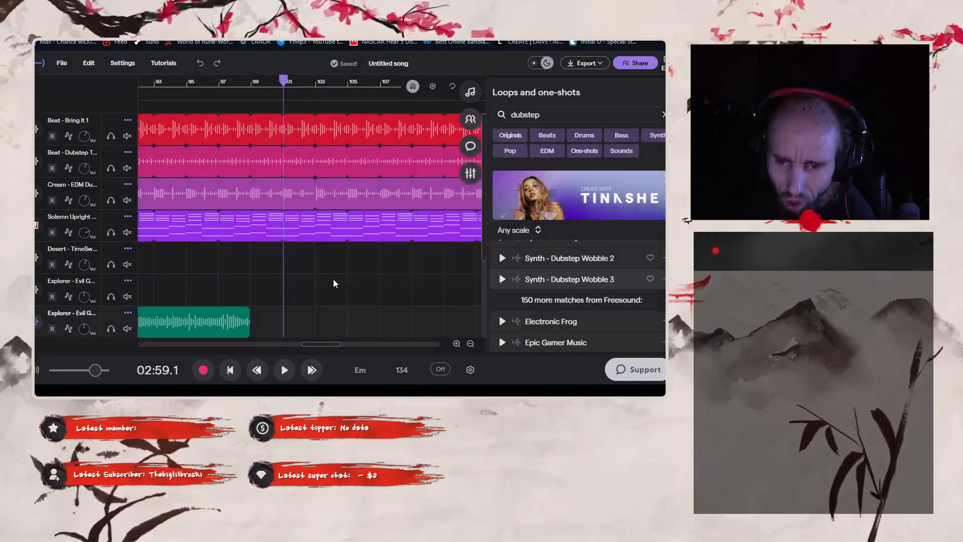
- Copy the Evil Guitar 01 and 02 clips at bars 87 and 91, paste them and move the pair to bars 99 and 103
drag(314, 344, 294, 351)
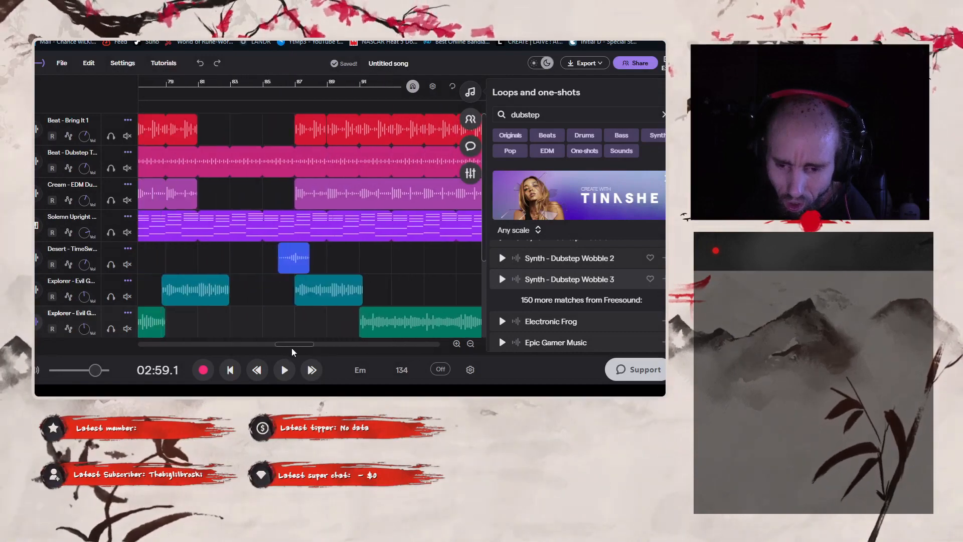
scroll(355, 321, down, 1)
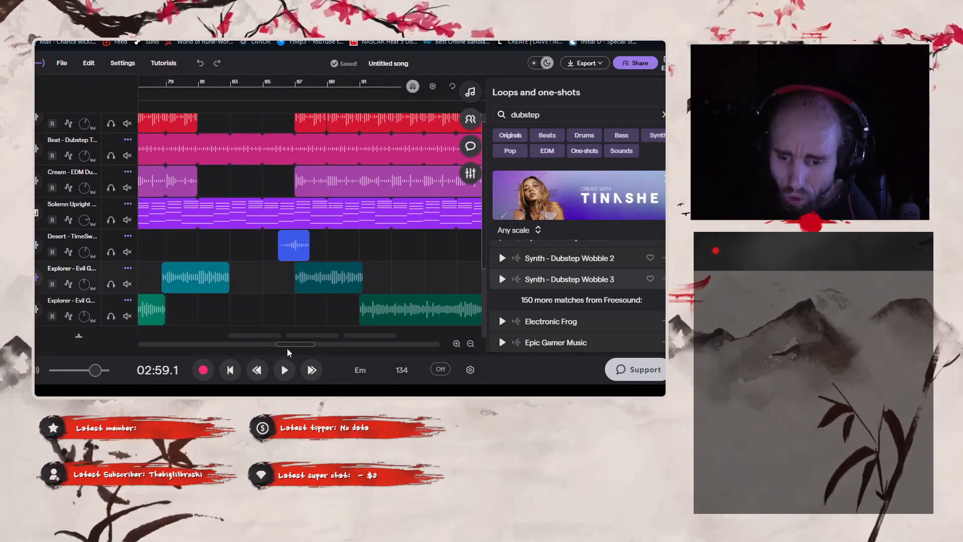
drag(301, 344, 345, 341)
click(216, 311)
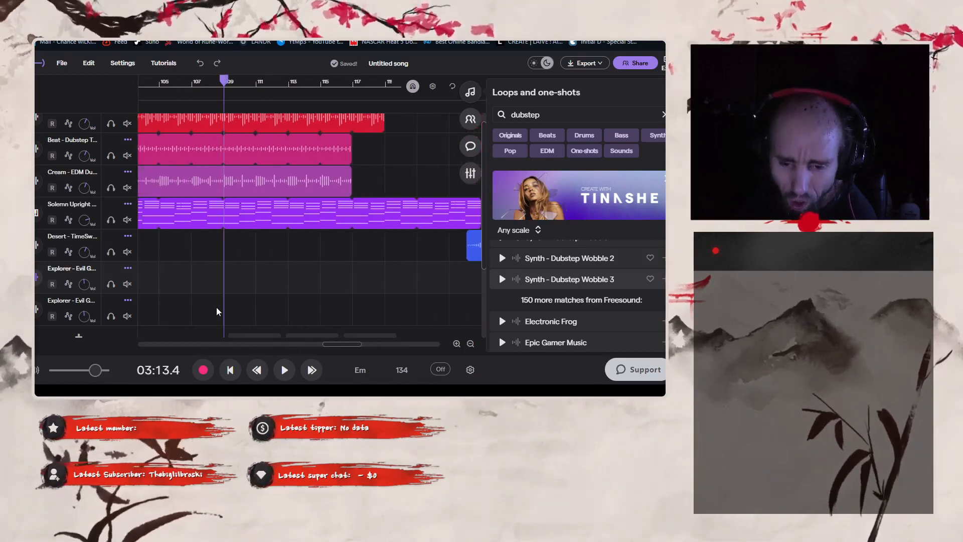
key(ctrl+v)
drag(247, 288, 314, 303)
- Paste the Evil Guitar 01 and 02 pair once more, starting at bar 111
drag(316, 344, 331, 350)
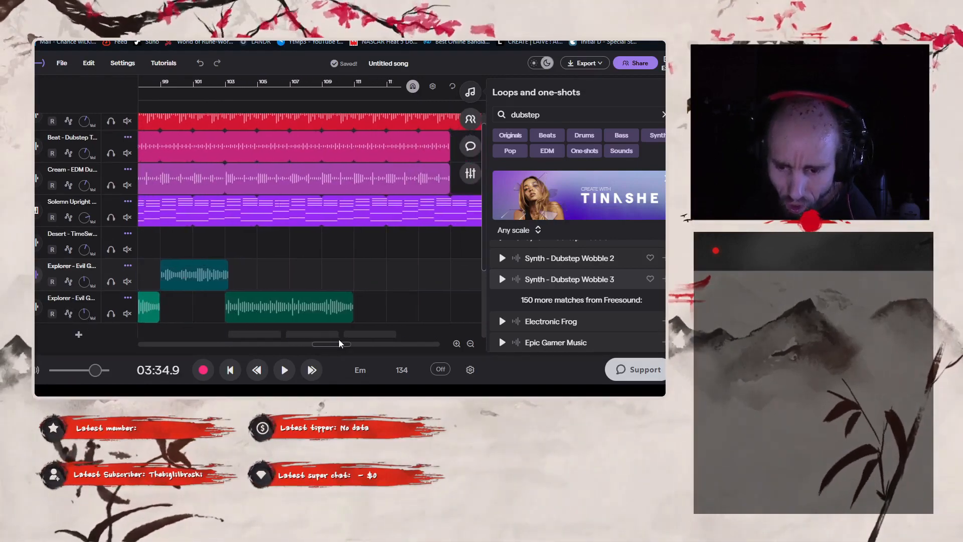
click(357, 83)
key(ctrl+v)
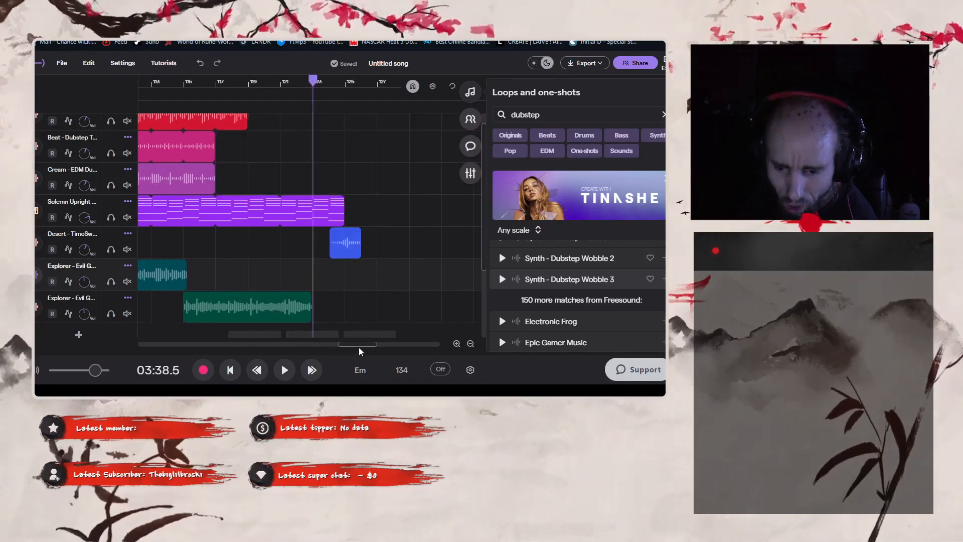
drag(359, 345, 340, 344)
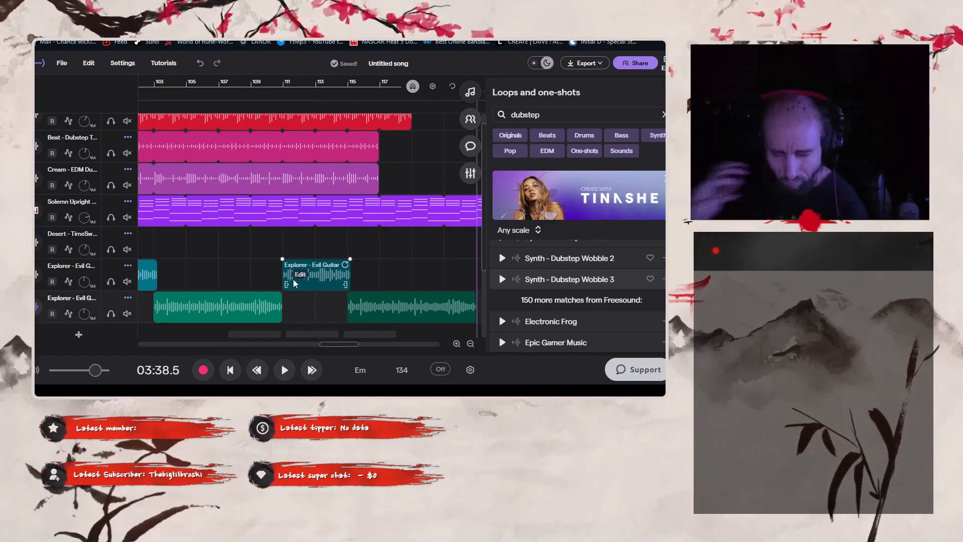
- Review the full arrangement and play back the song's ending around bar 123
click(471, 344)
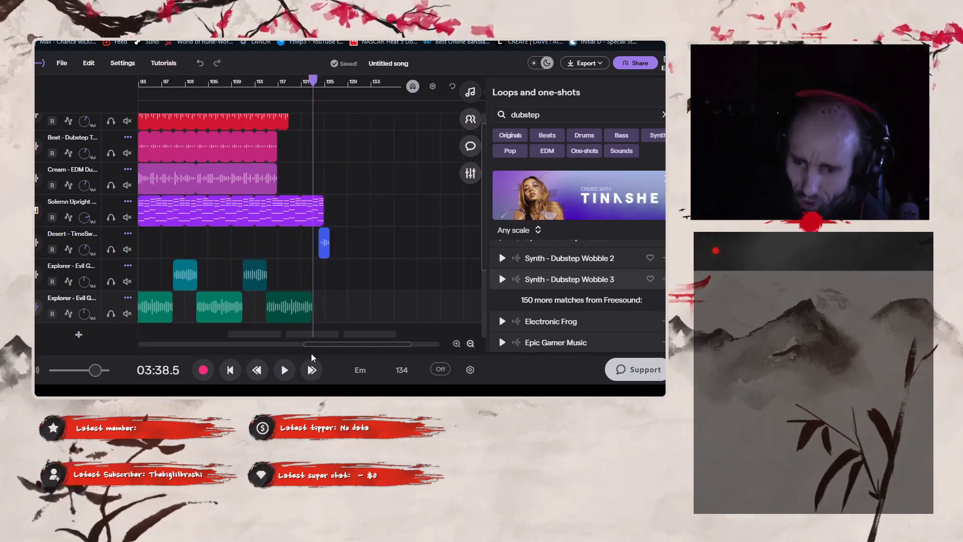
drag(332, 347, 112, 350)
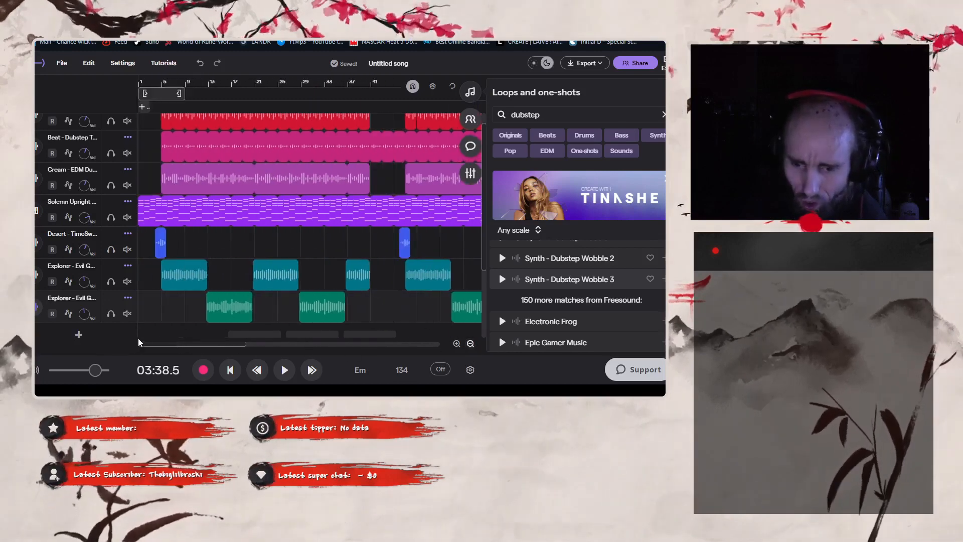
click(284, 372)
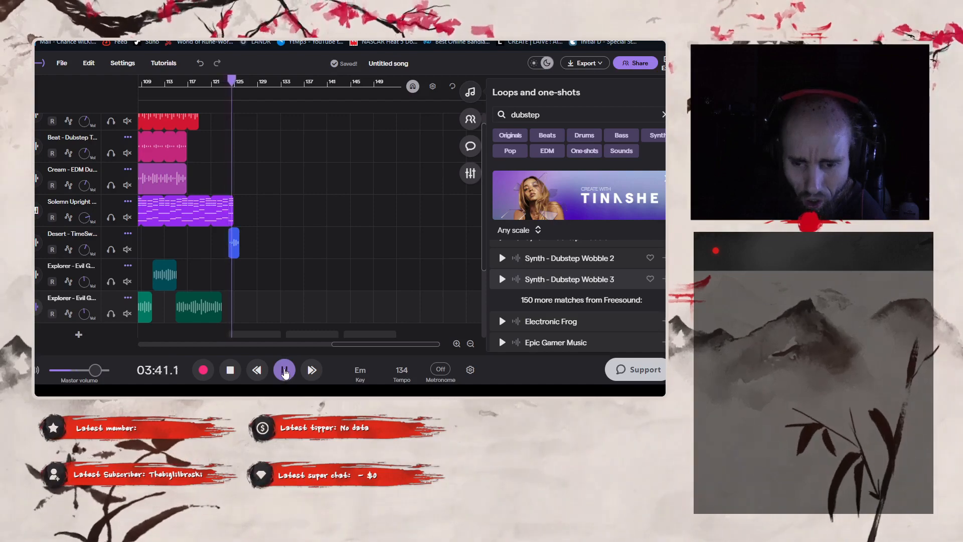
click(230, 371)
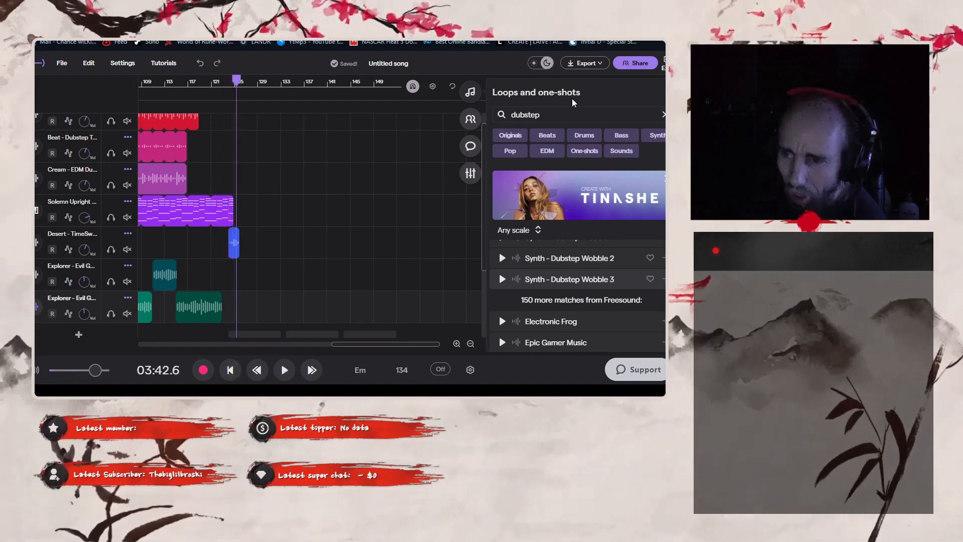
- Search the loop library for "storm" and add the Tornado Alarms sample on a new track
double_click(548, 116)
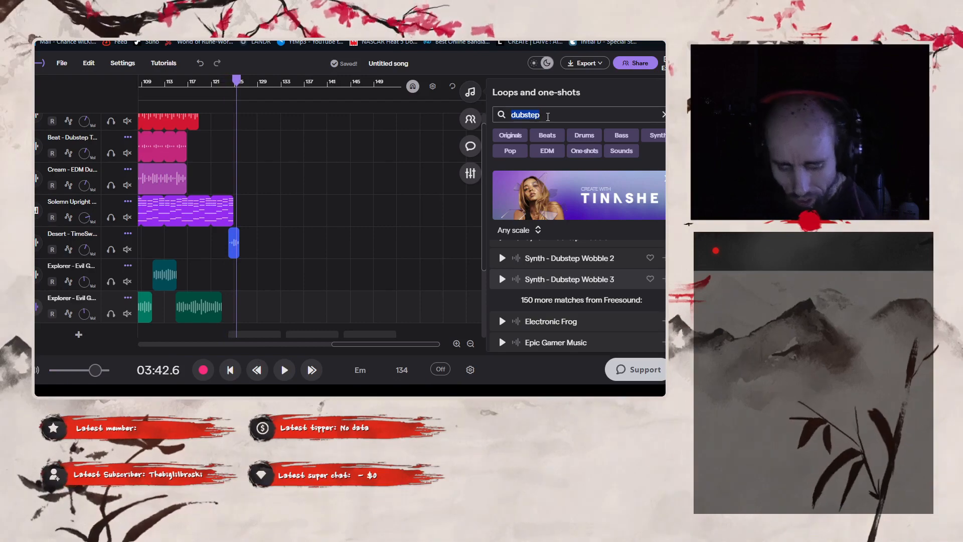
key(BackSpace)
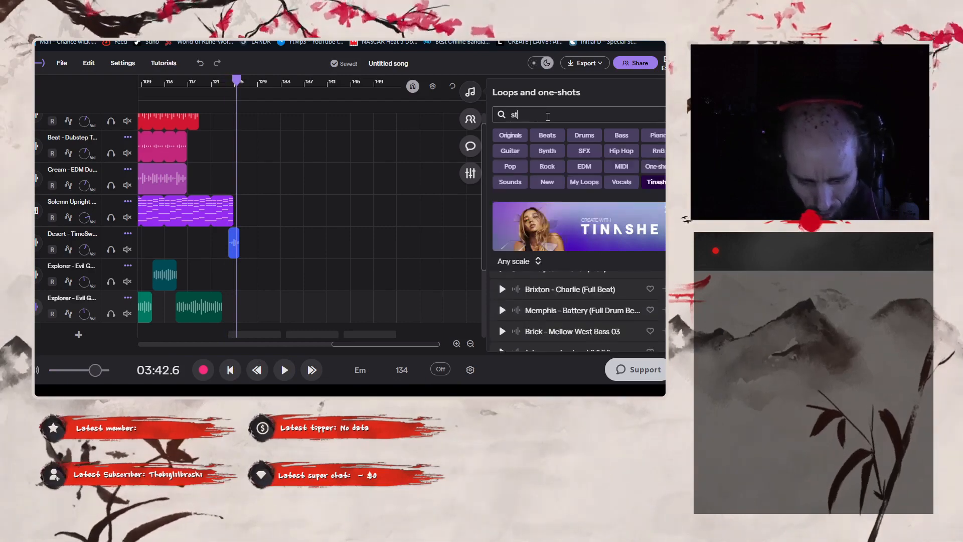
text(storm)
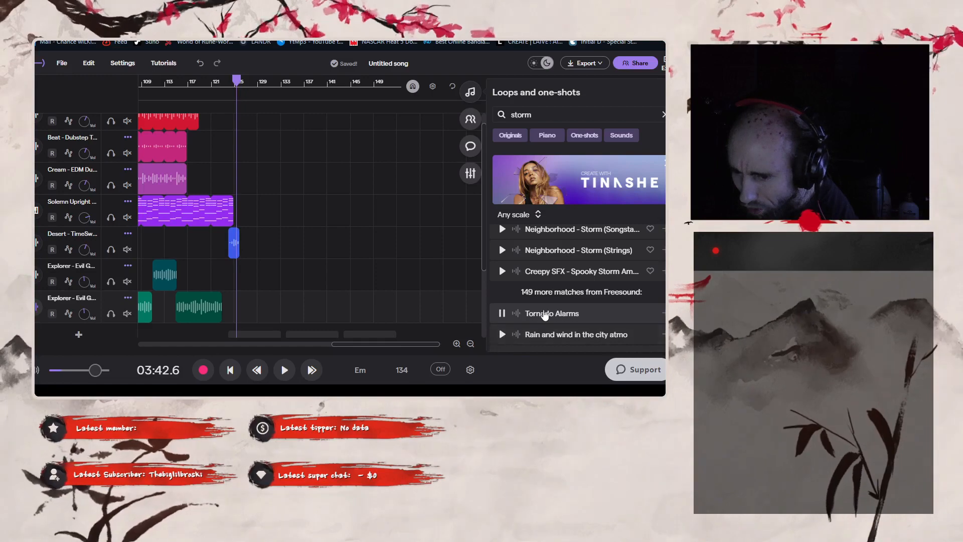
double_click(545, 315)
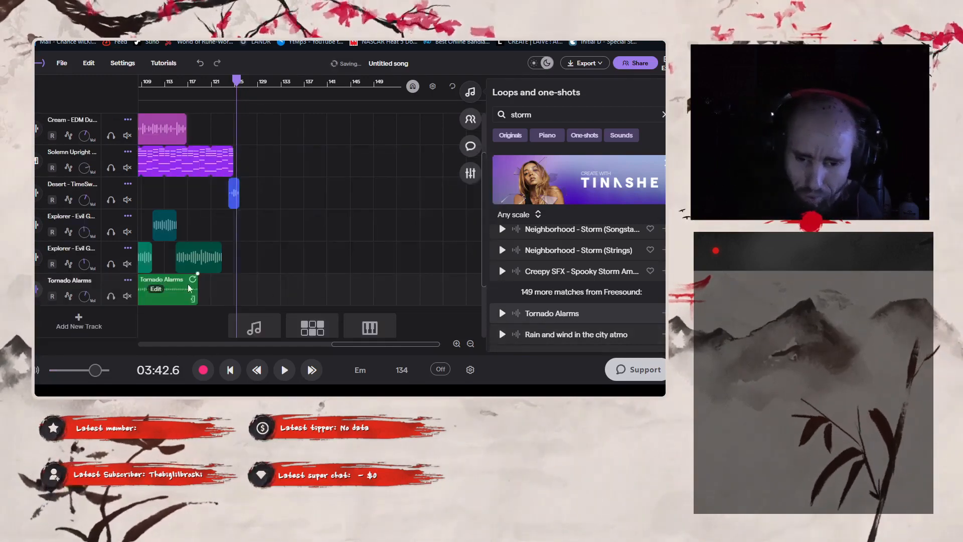
scroll(388, 299, left, 10)
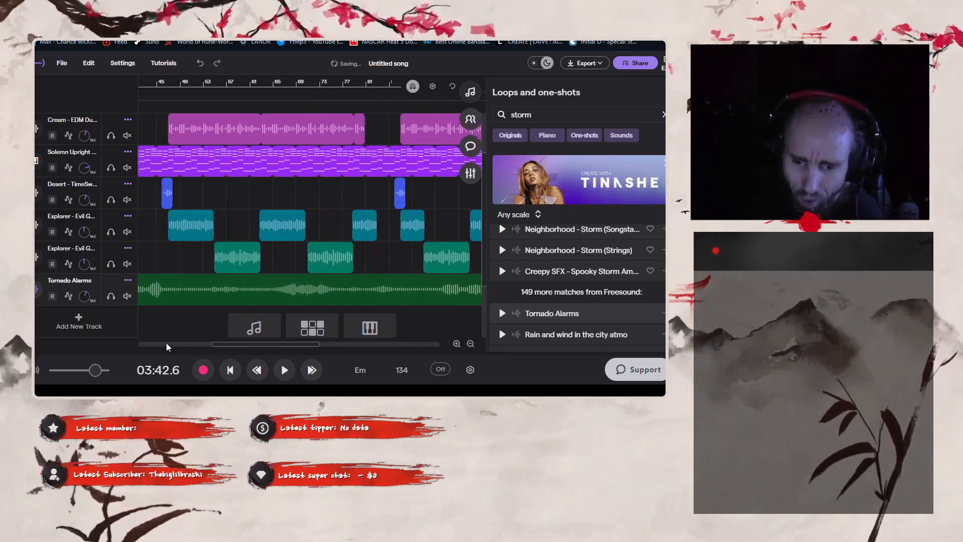
drag(291, 346, 106, 332)
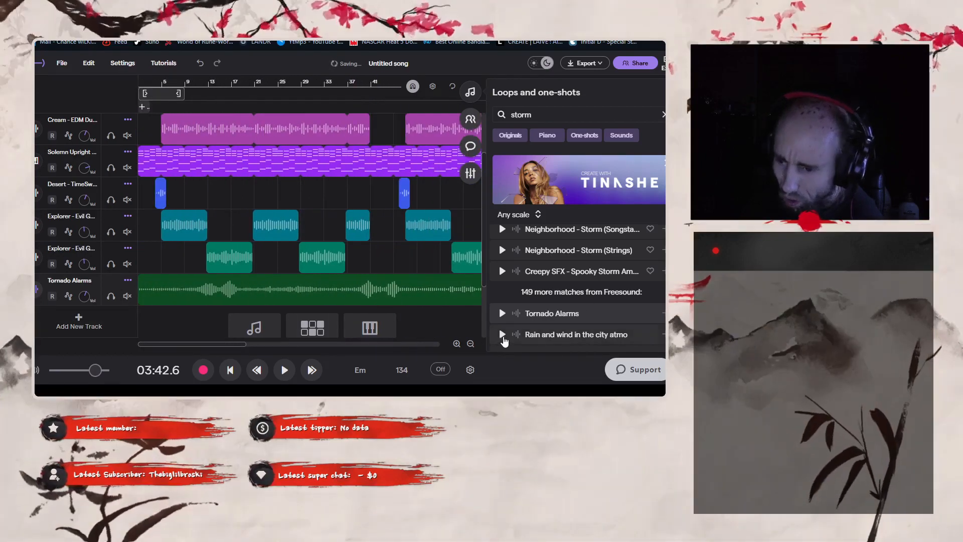
- Preview rain and storm samples, then add Spring Storm on a new track and loop it to the end of the piano part
scroll(505, 326, down, 2)
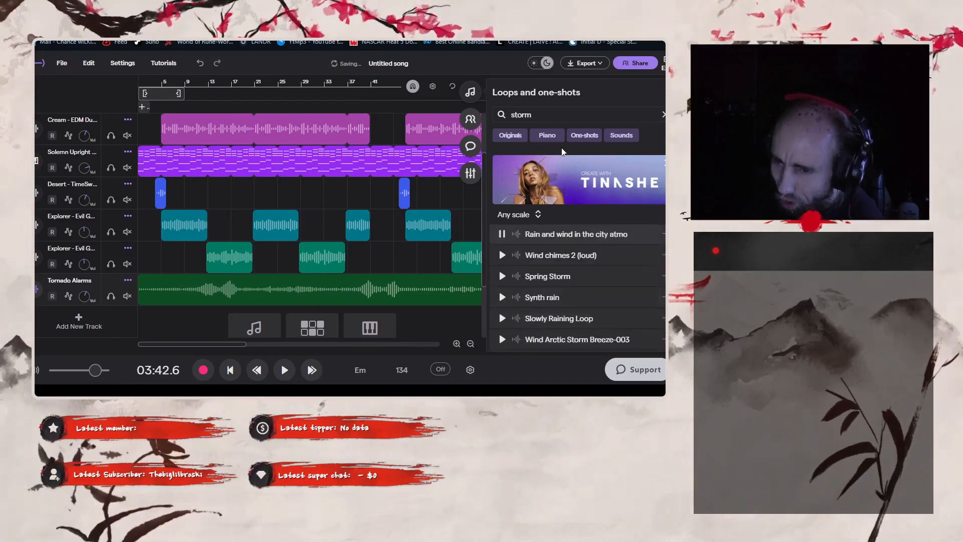
double_click(548, 114)
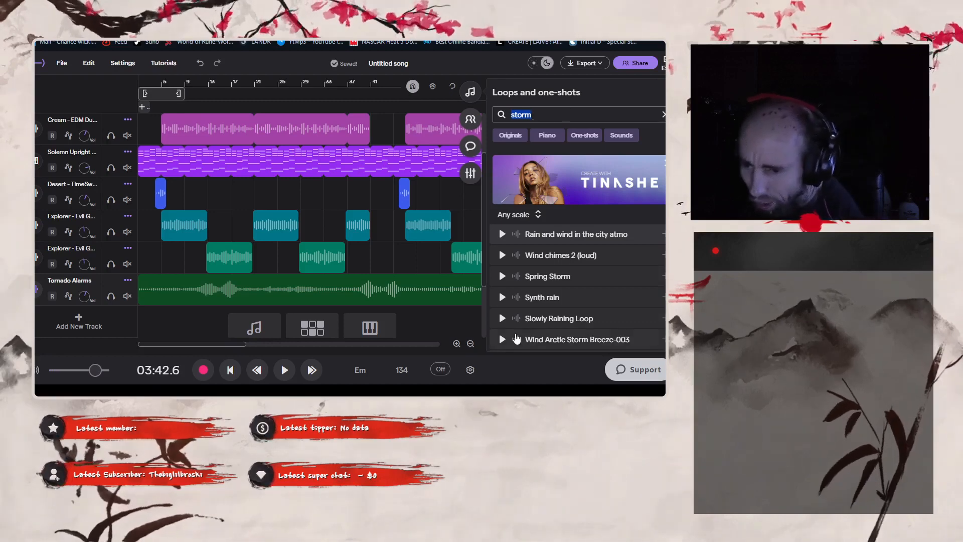
click(501, 319)
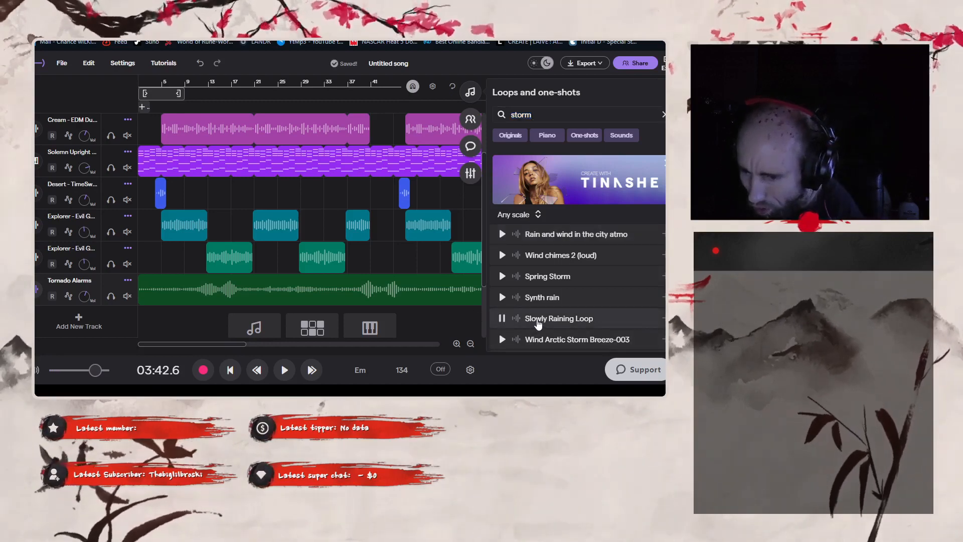
click(503, 281)
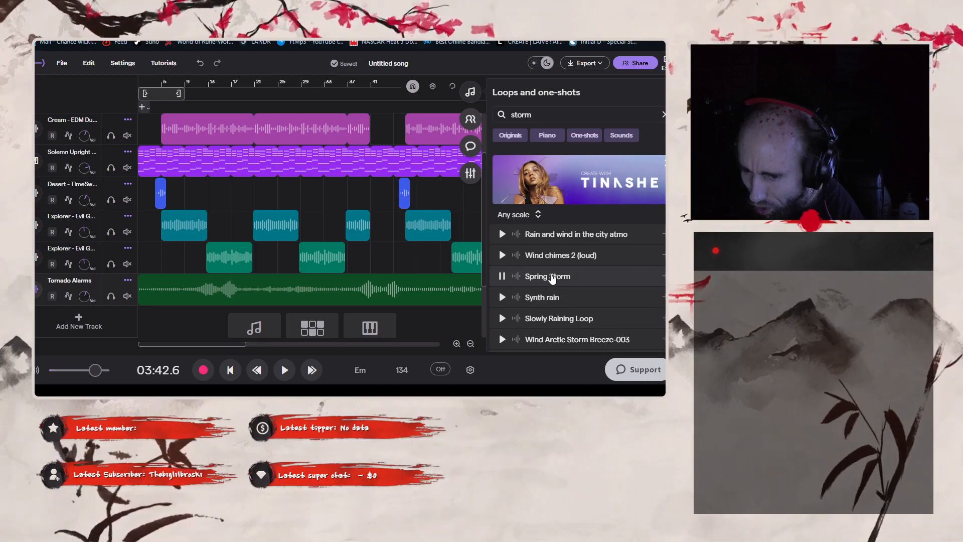
drag(551, 277, 398, 279)
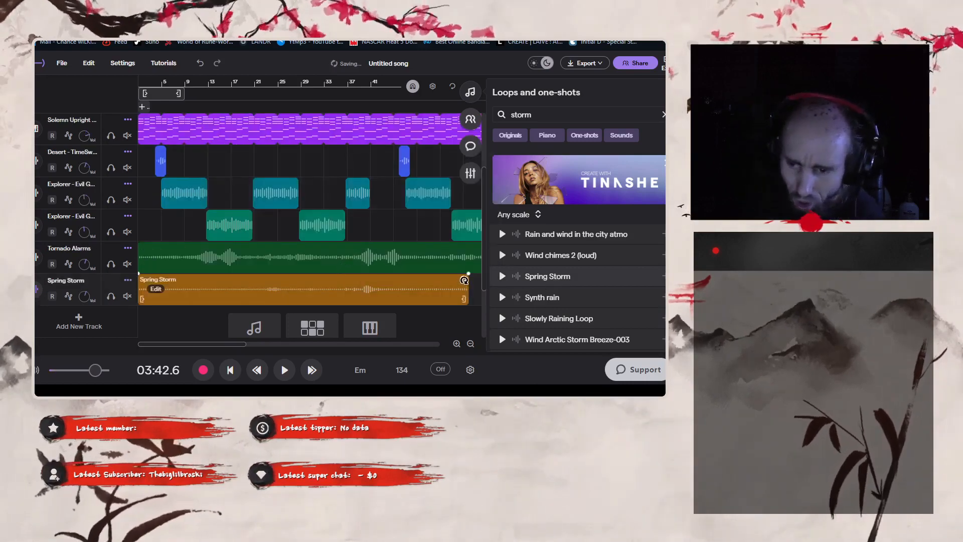
drag(464, 280, 265, 291)
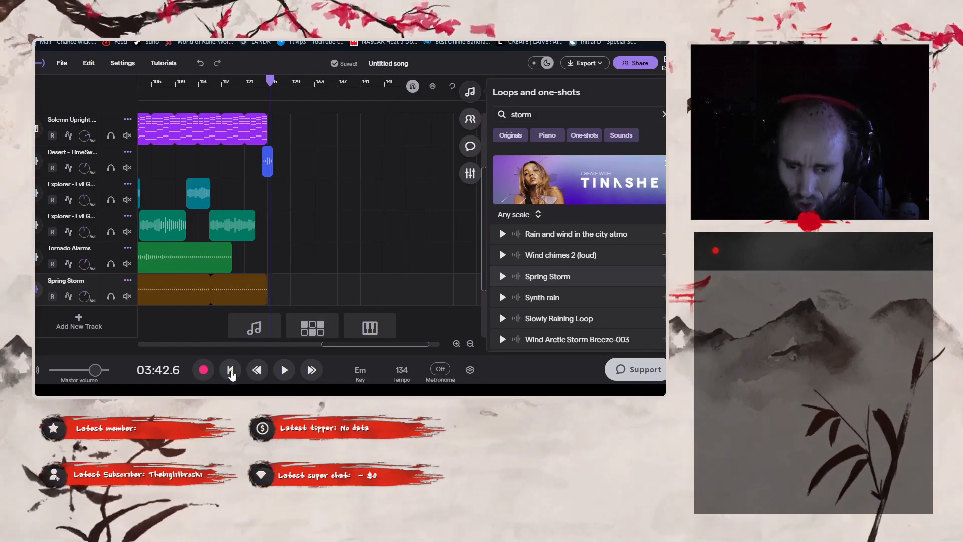
- Play the song from the beginning and again around bar 25 to check the storm sounds in the mix
click(230, 370)
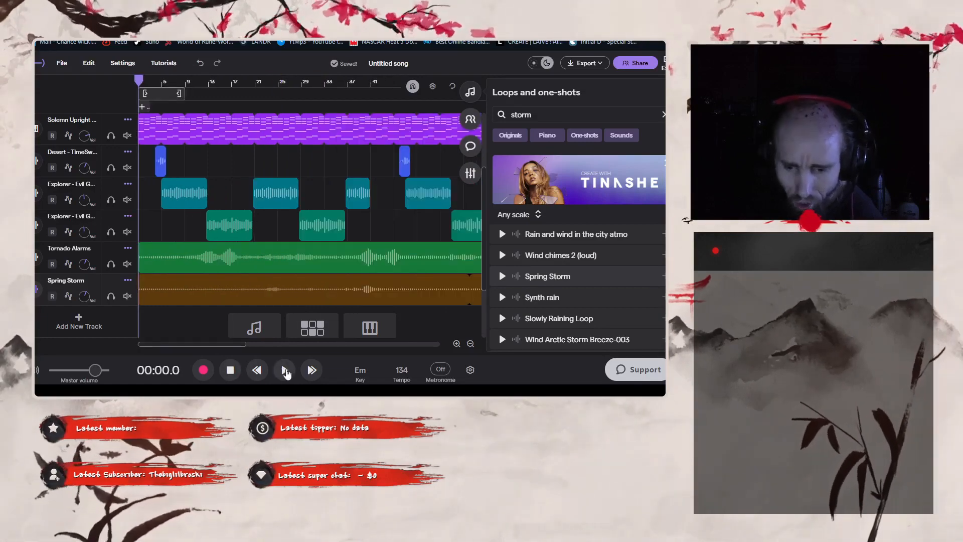
scroll(308, 184, up, 2)
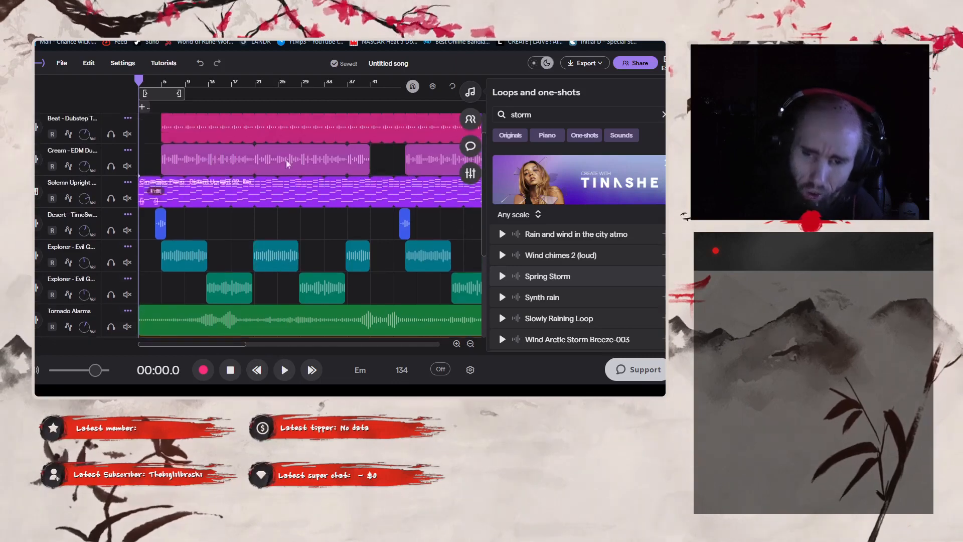
scroll(294, 239, down, 2)
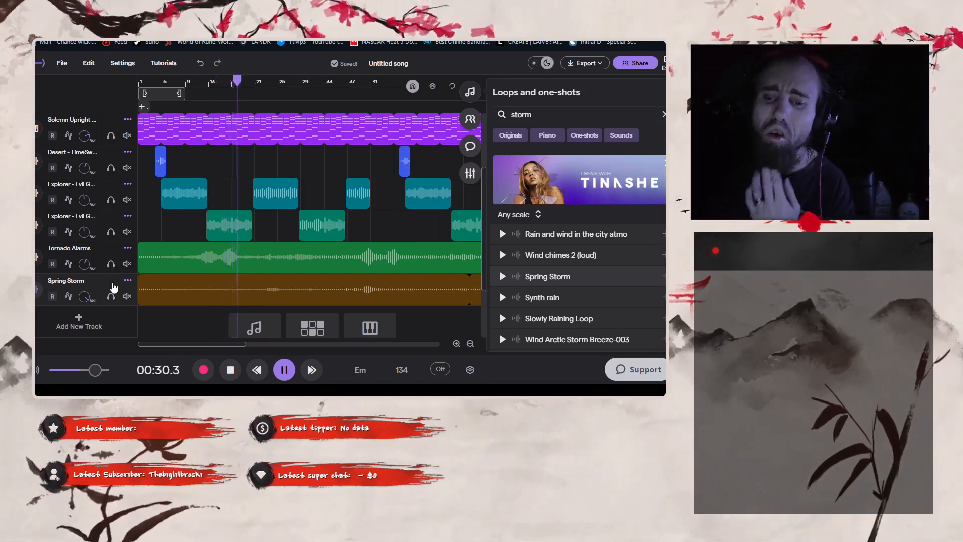
click(280, 83)
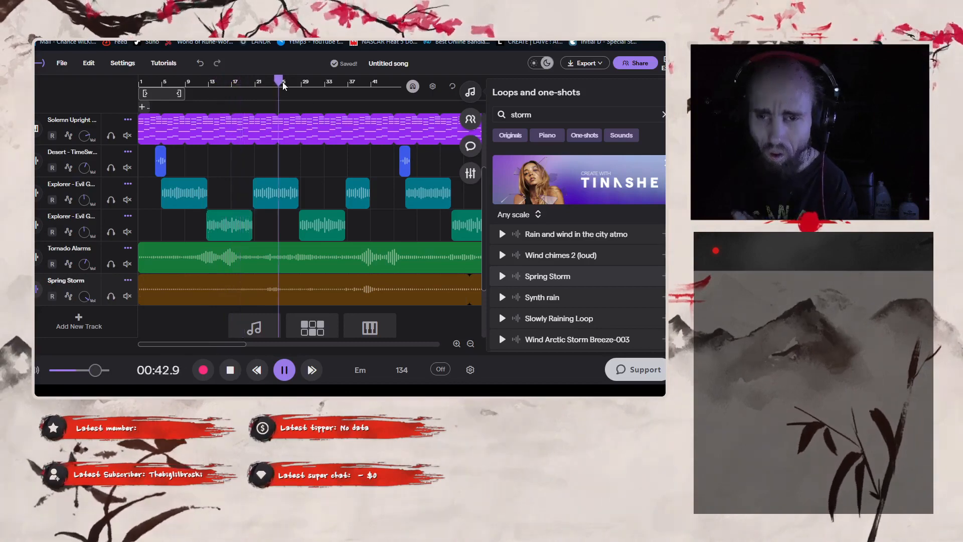
click(229, 369)
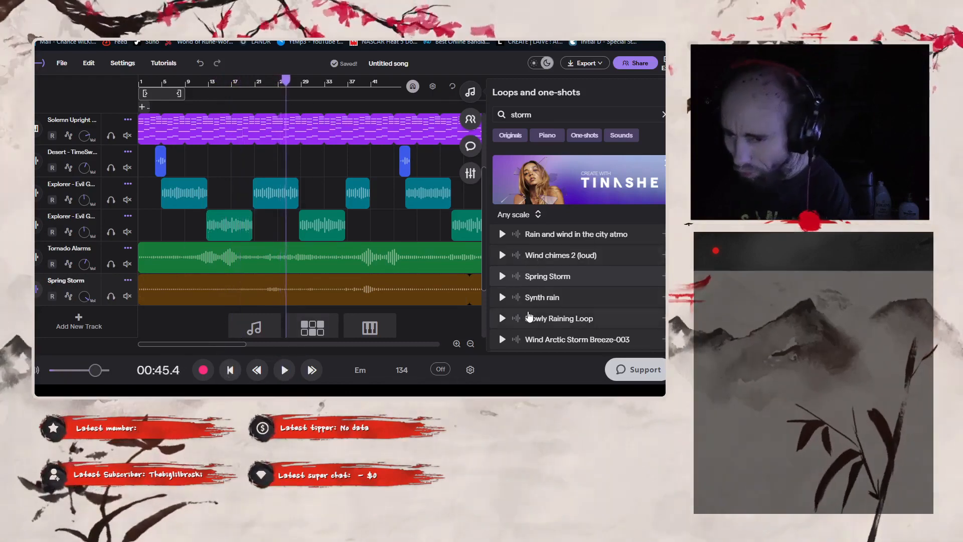
- Preview further storm samples, add Rain Storm on a new track and select its clip
scroll(529, 316, down, 5)
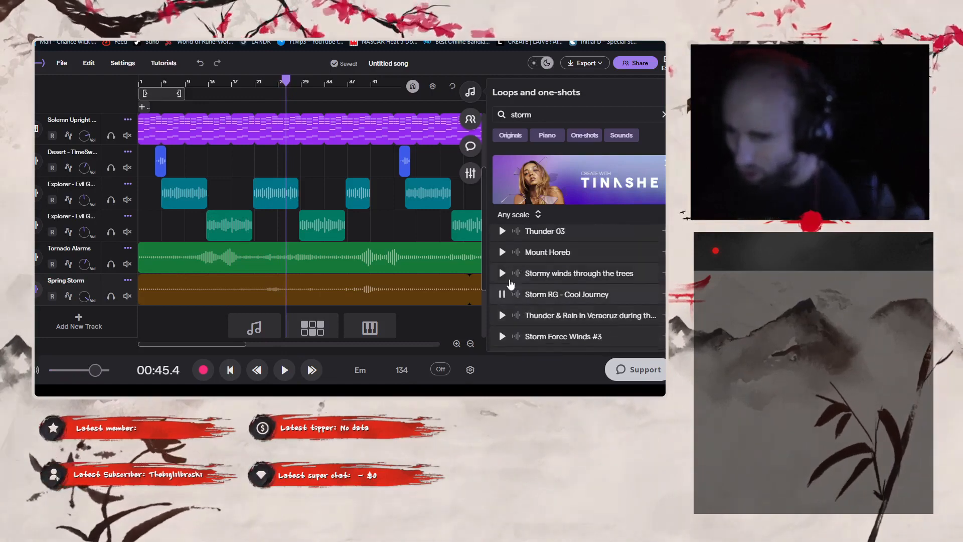
click(503, 318)
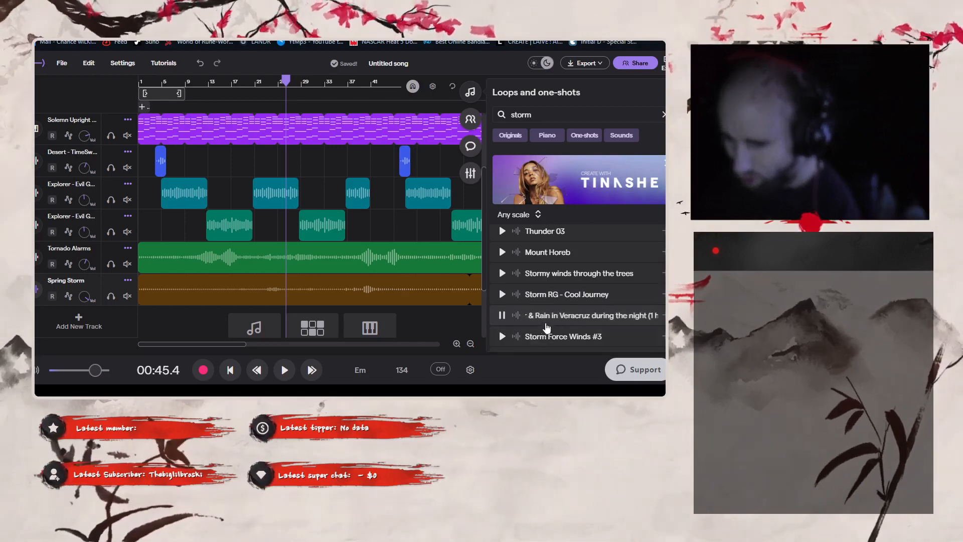
scroll(544, 326, down, 2)
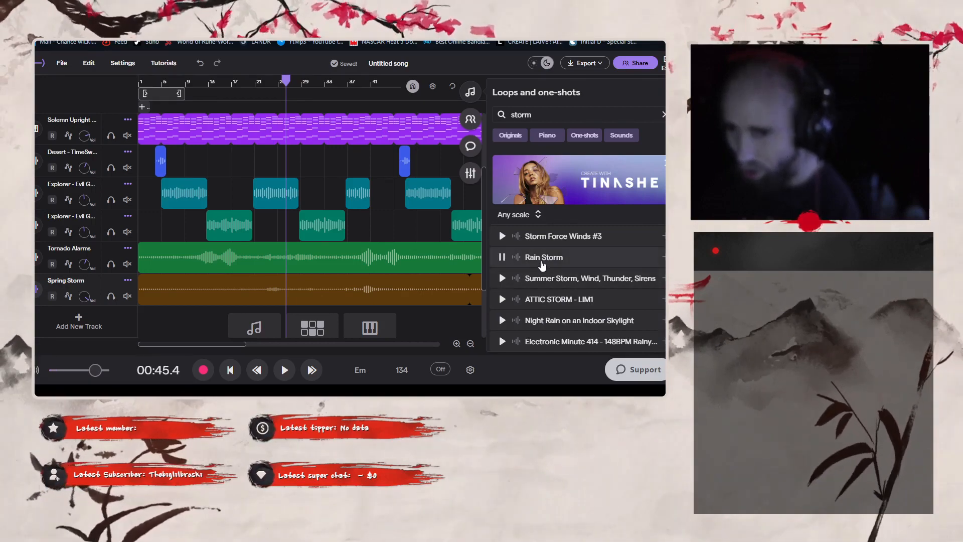
double_click(543, 257)
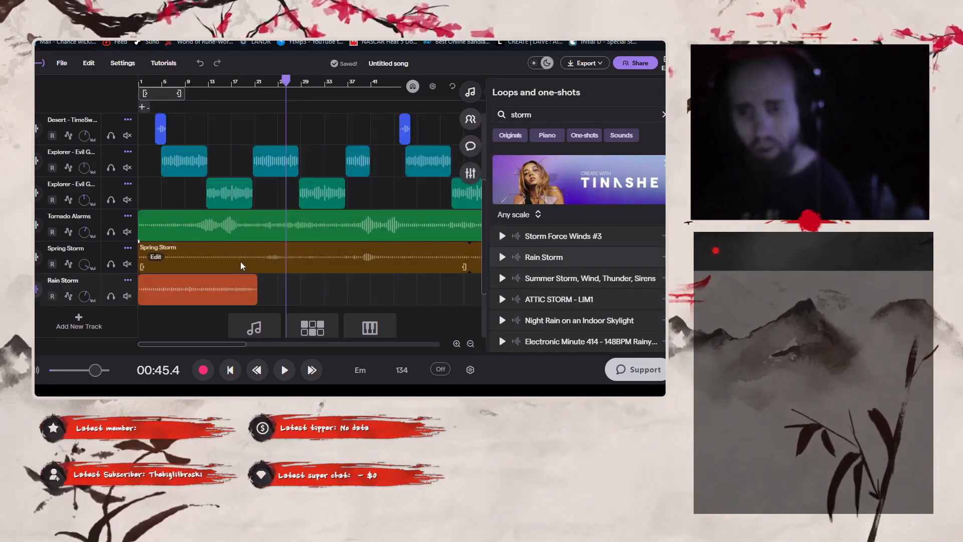
click(212, 296)
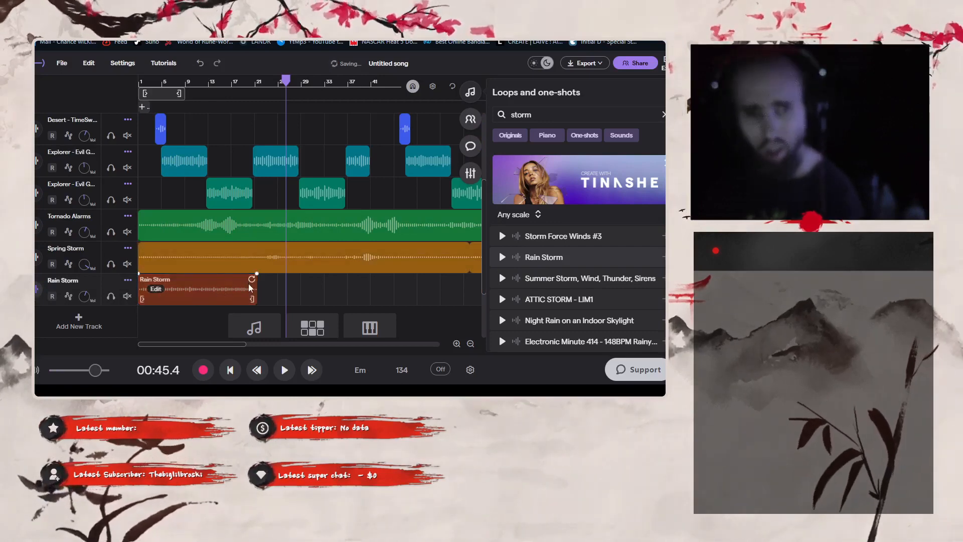
- Loop the Rain Storm clip along the song and play the song from the beginning
drag(252, 277, 330, 312)
click(231, 370)
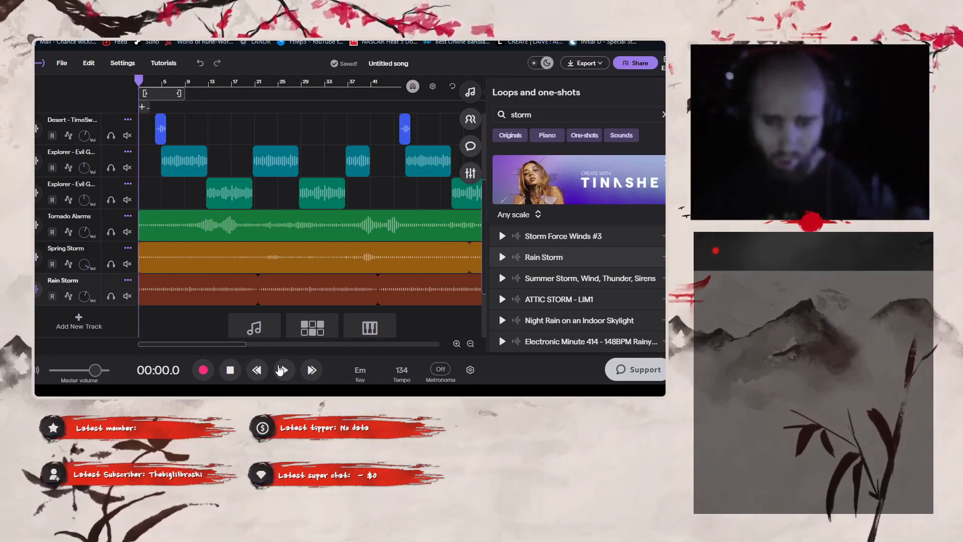
click(283, 369)
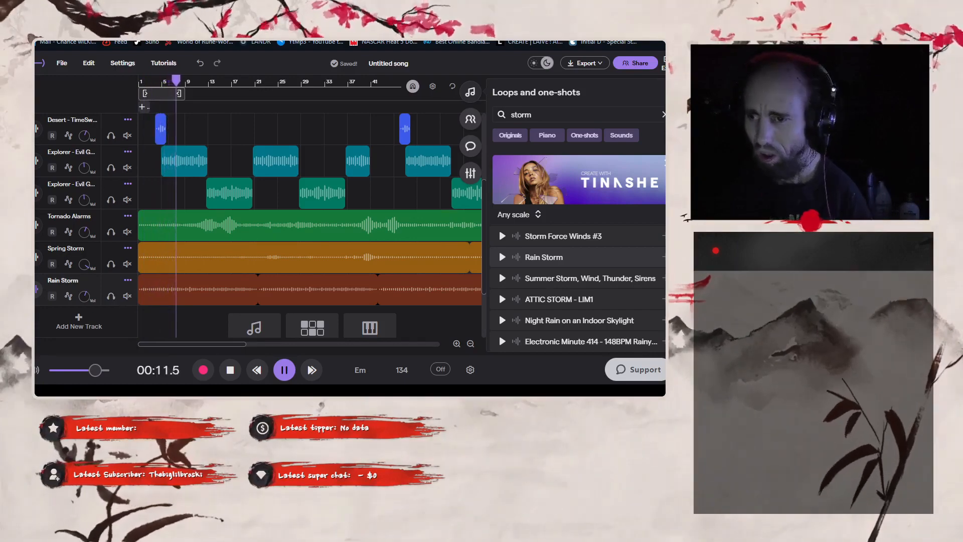
- Search the loop library for "thunder", stop the song and preview several of the thunder samples
double_click(549, 114)
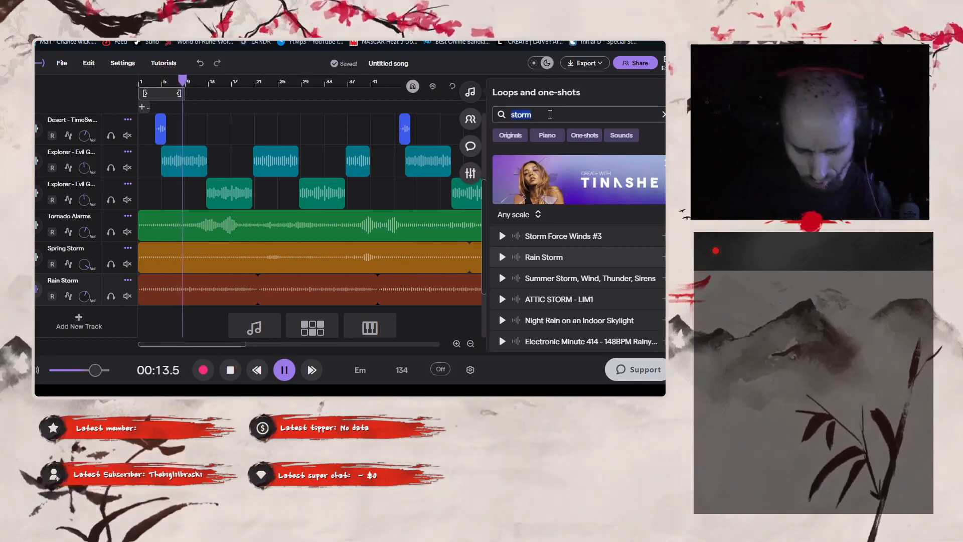
text(thunder)
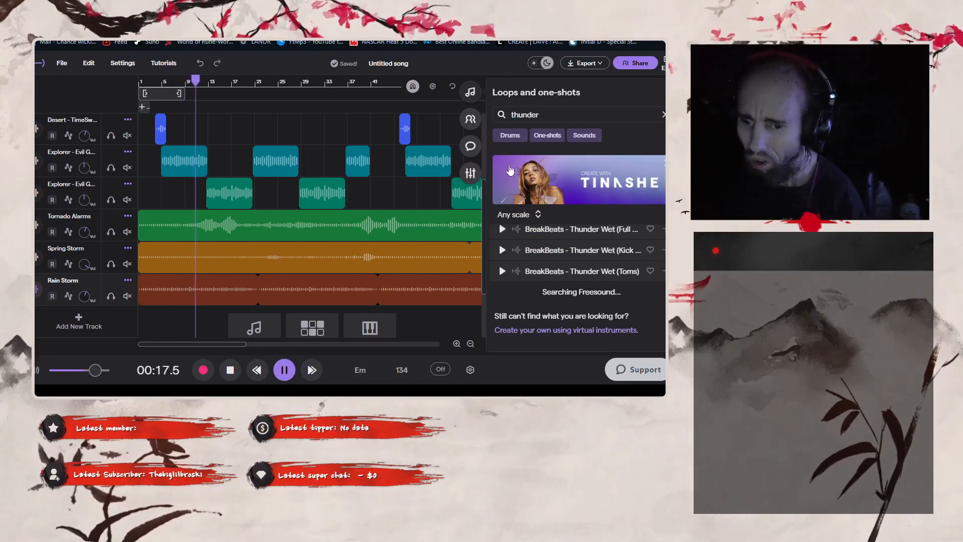
click(231, 373)
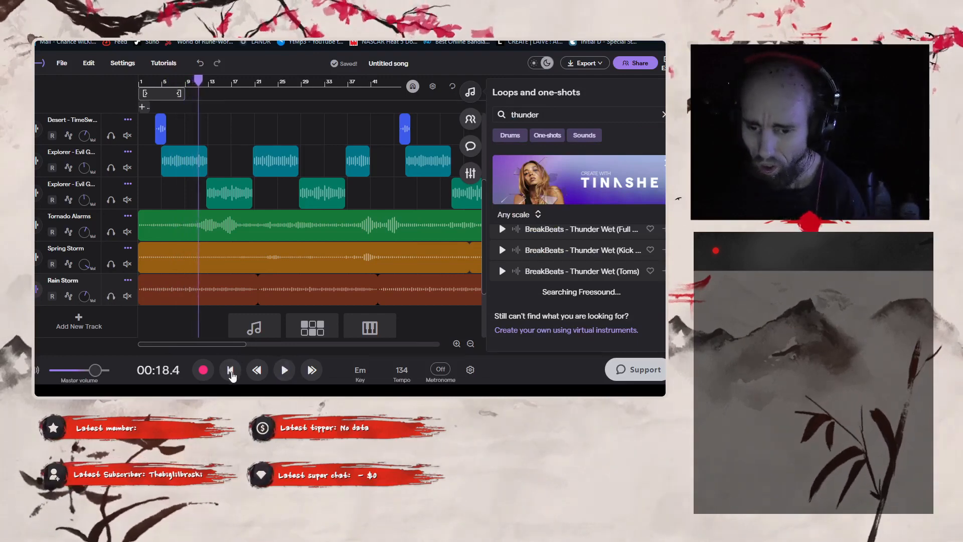
click(502, 234)
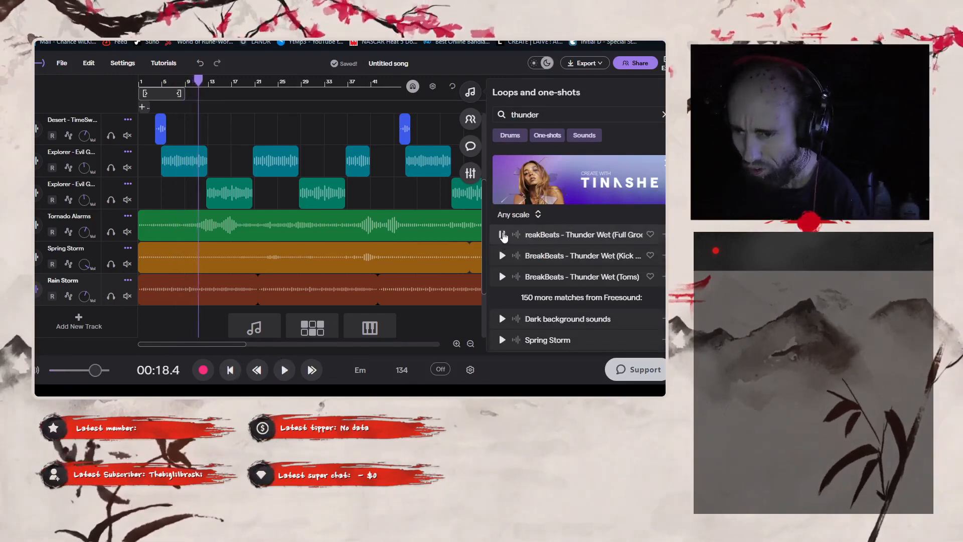
scroll(500, 281, down, 2)
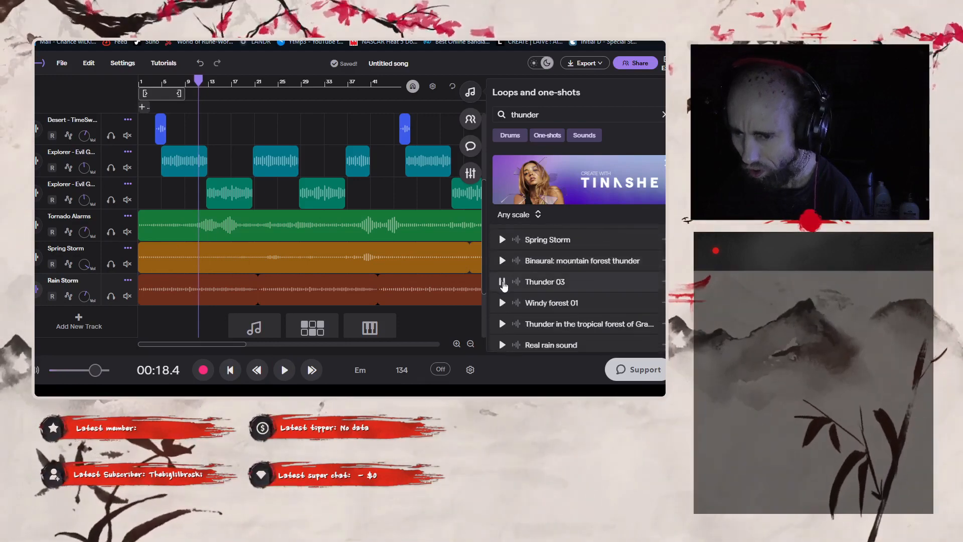
click(502, 260)
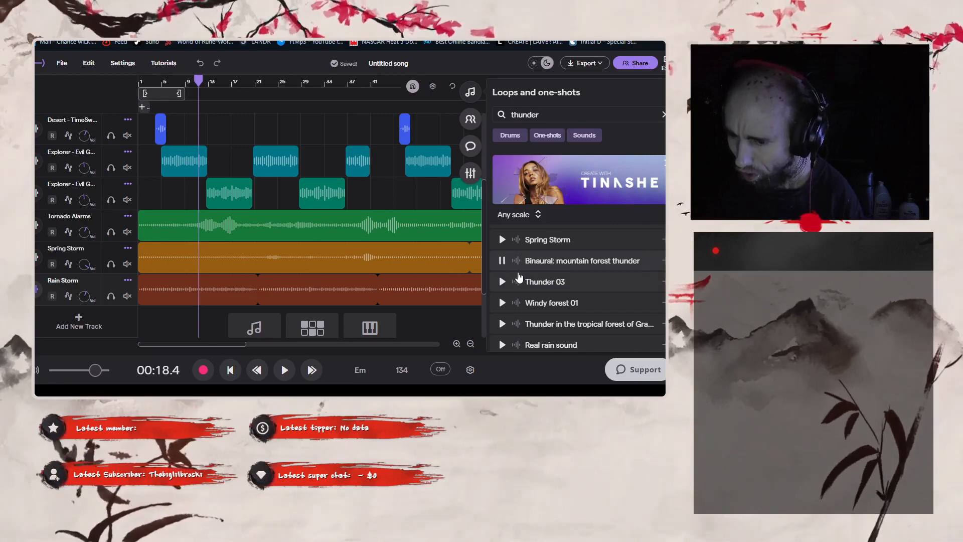
scroll(519, 277, down, 1)
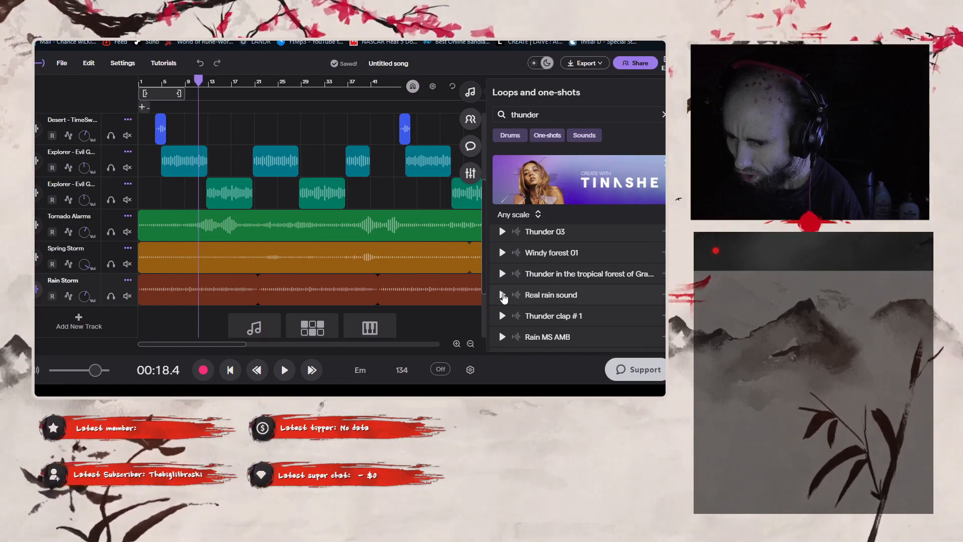
scroll(503, 297, down, 1)
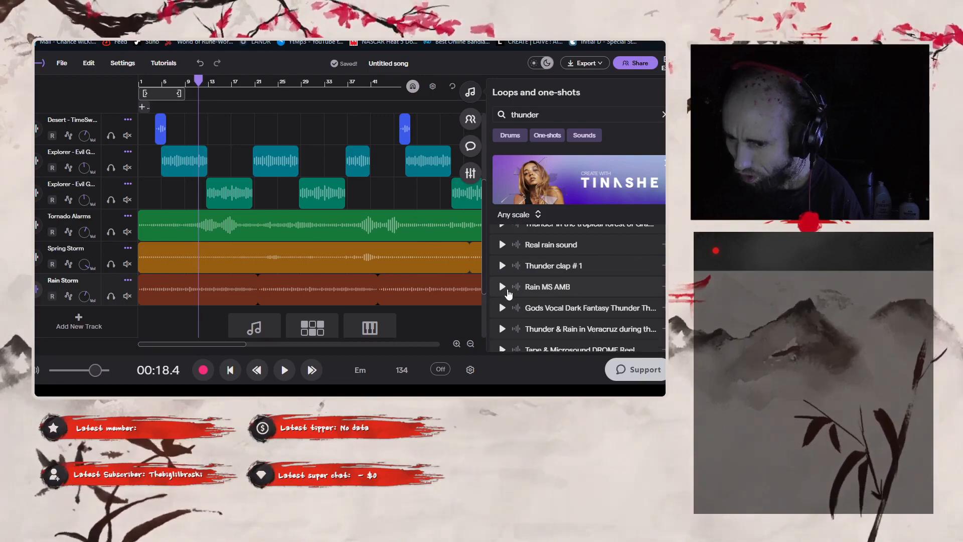
- Preview Gods Vocal Dark Fantasy Thunder Thriller Atmo, add it on a new track at bar 1 and loop its clip along the song
click(508, 308)
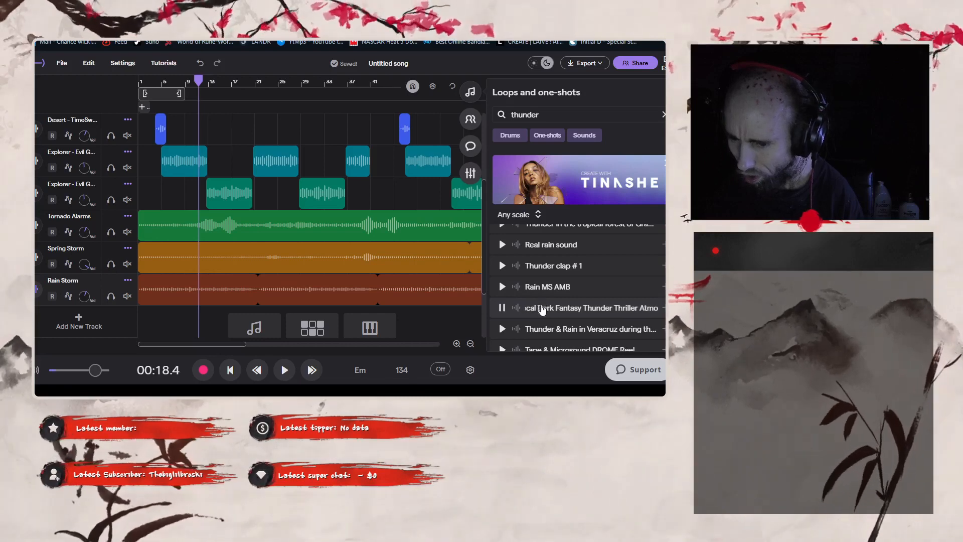
scroll(541, 309, down, 1)
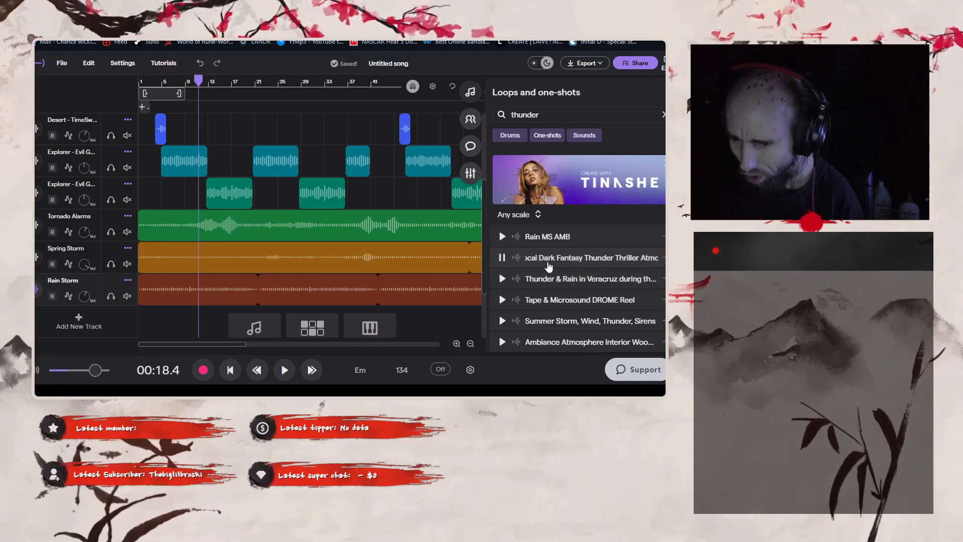
click(548, 264)
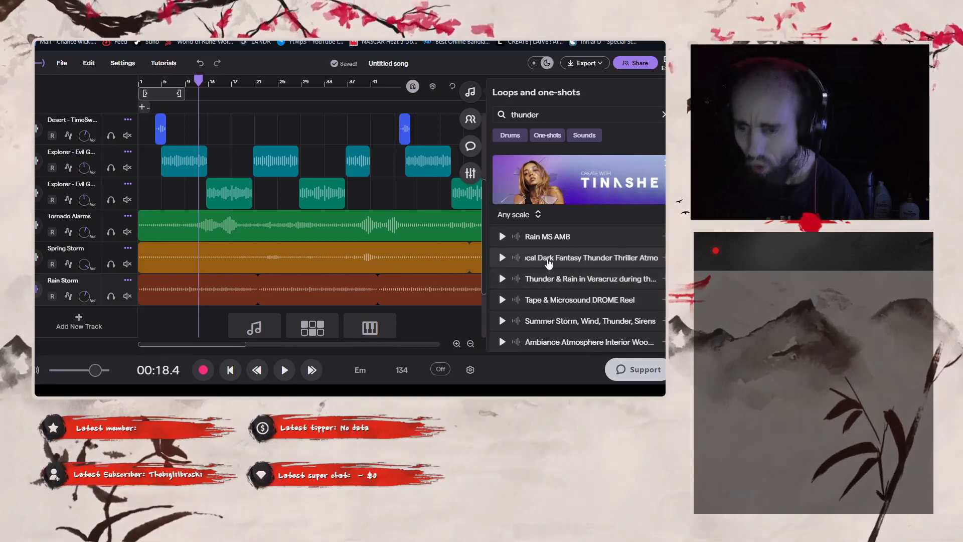
drag(549, 265, 387, 269)
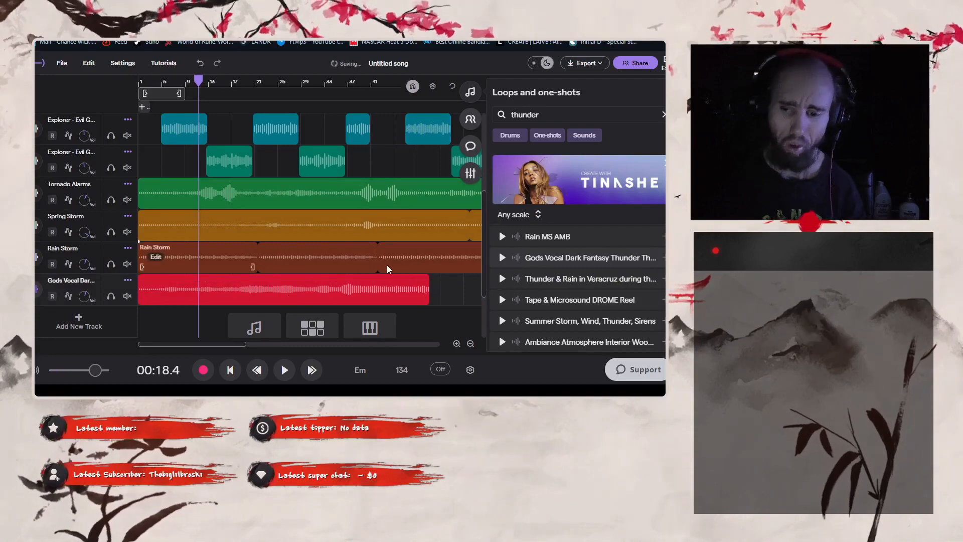
drag(426, 277, 372, 324)
- Play the song from the beginning and from about bar 21, adjusting the volume of the Gods Vocal track
click(224, 375)
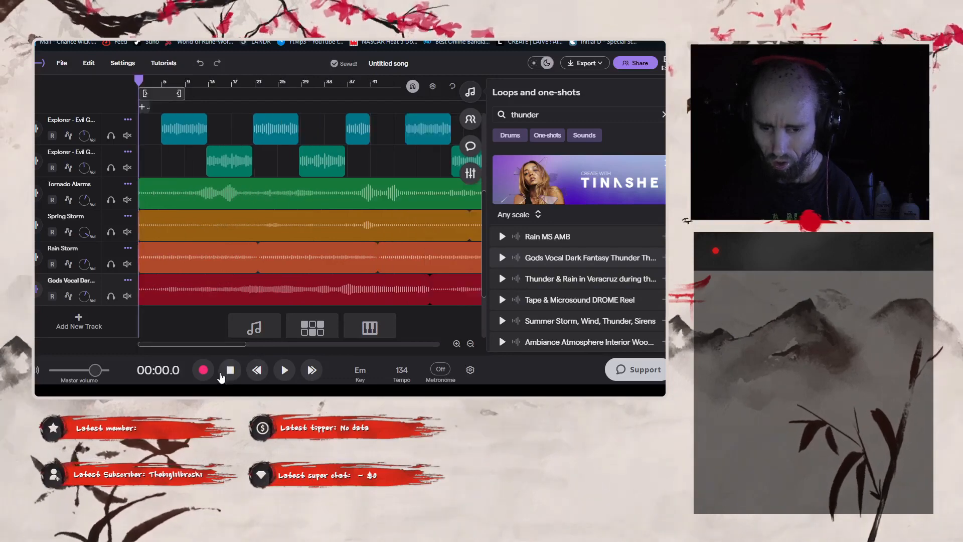
click(283, 370)
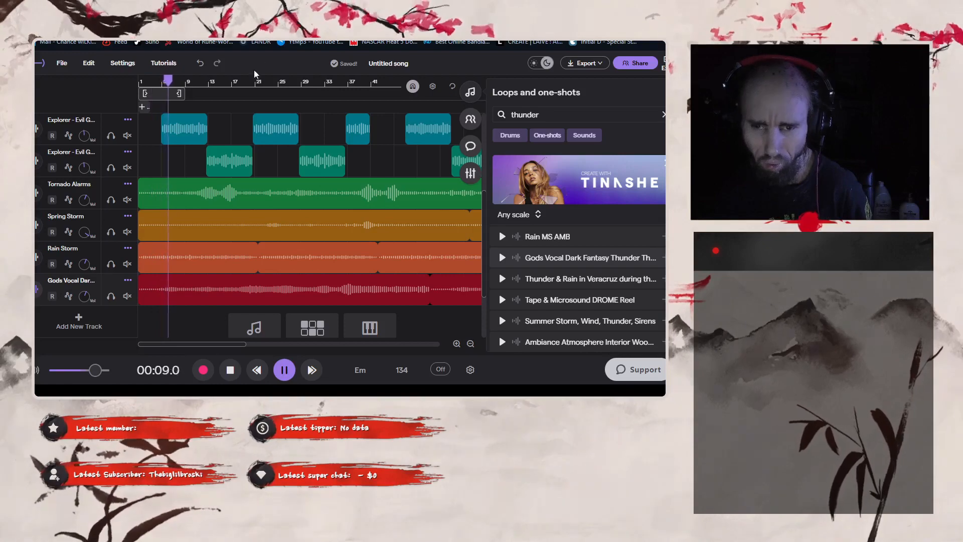
click(254, 86)
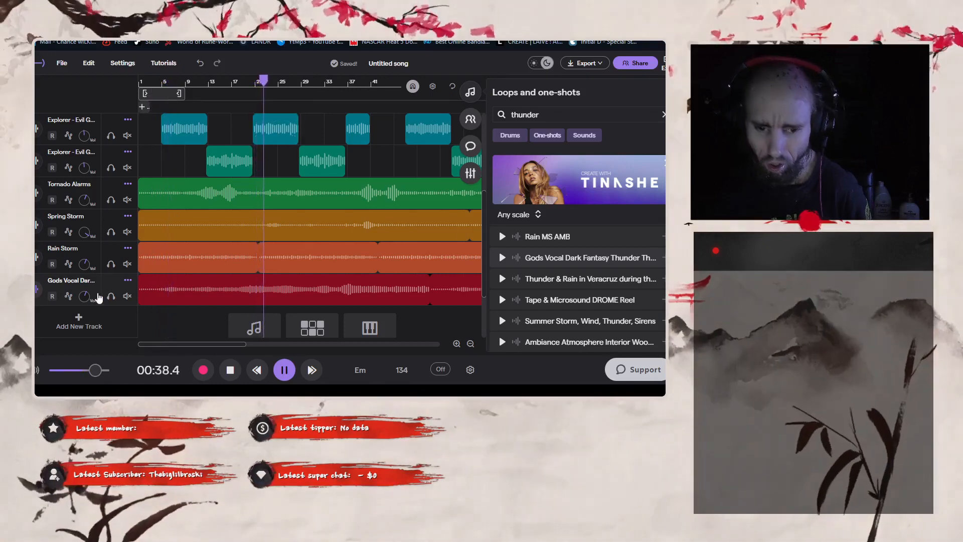
mouse_move(86, 296)
mouse_down()
mouse_move(94, 266)
mouse_move(93, 301)
mouse_up()
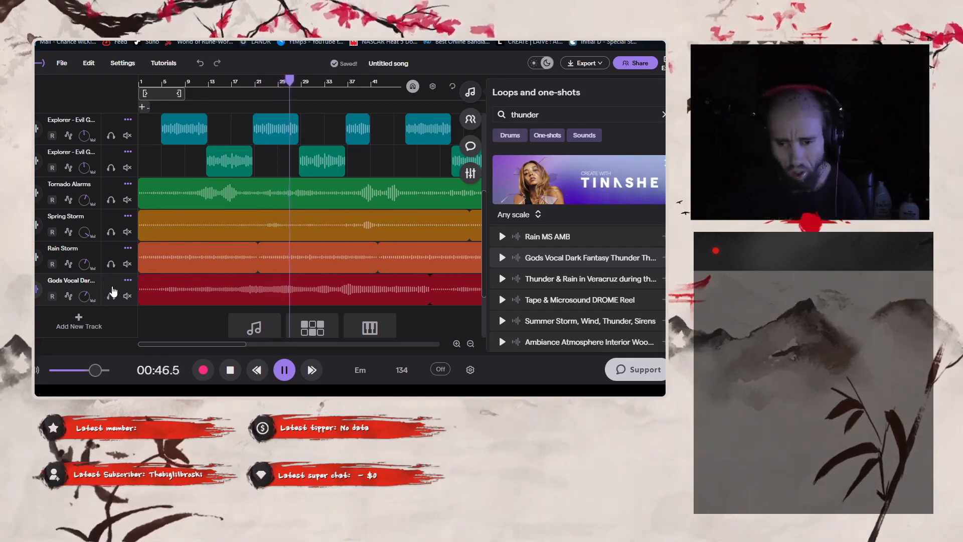
key(space)
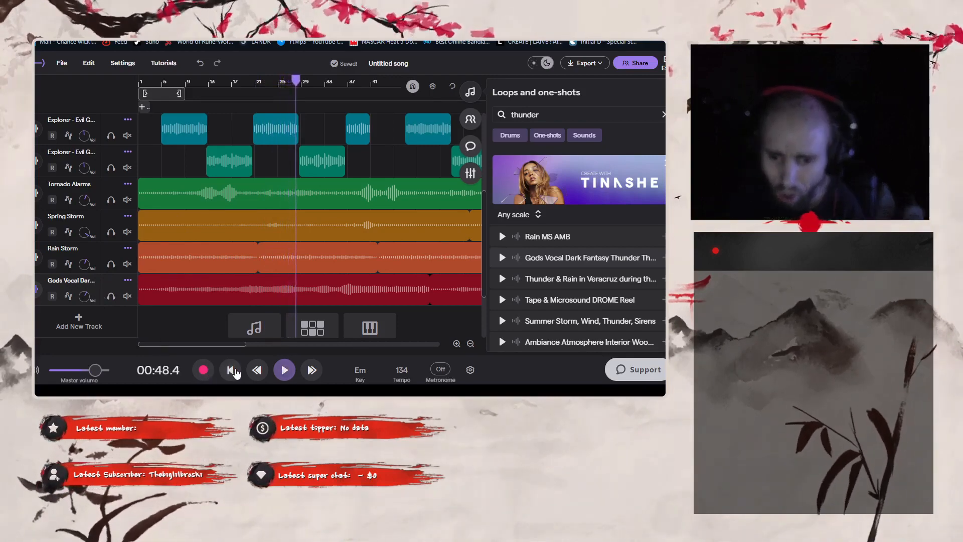
- Search the loop library for "lightning", preview some results and add Lightning Strike 1 on a new track at about bar 21
click(553, 114)
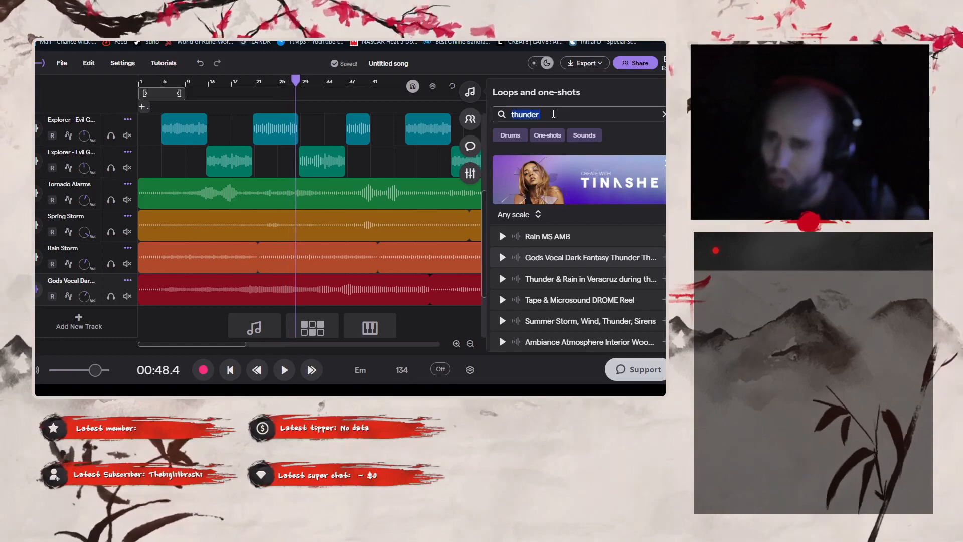
text(ligh)
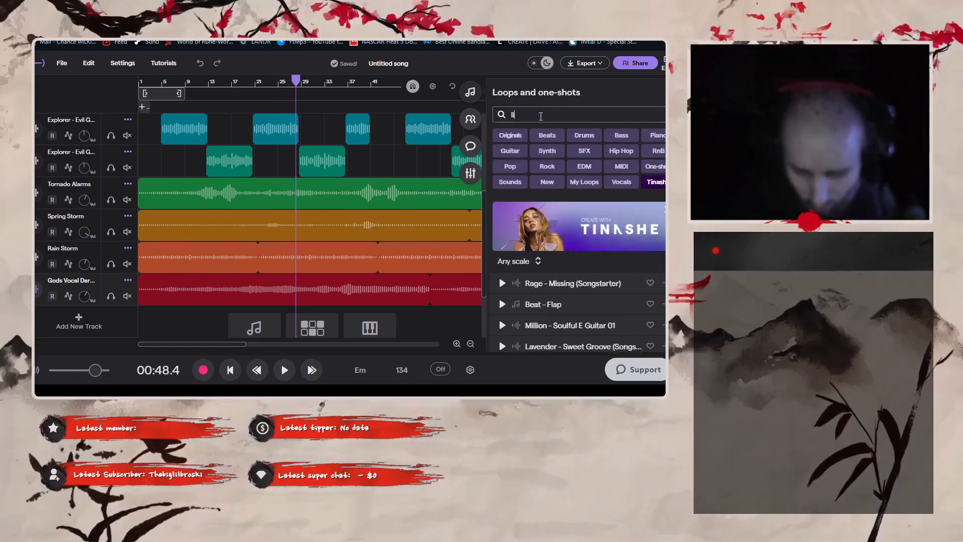
text(tning)
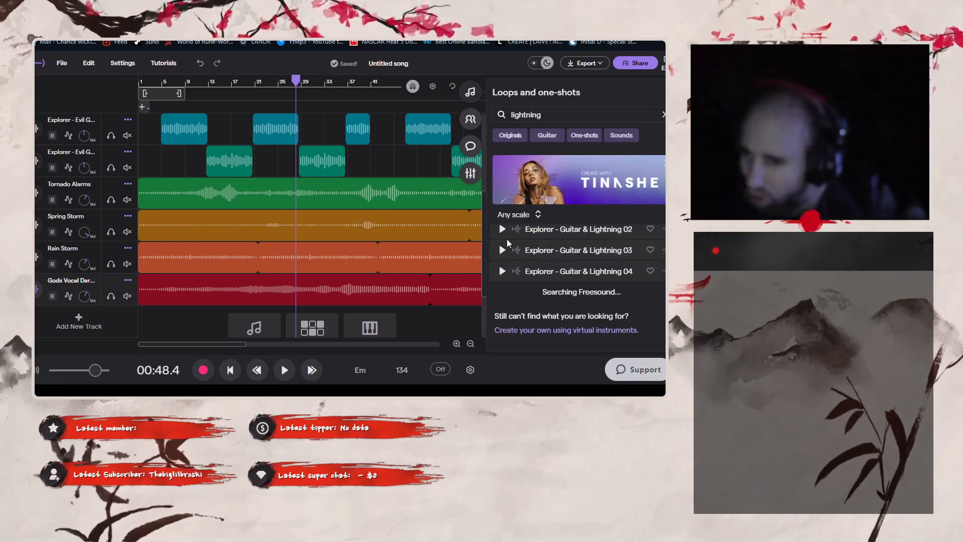
click(506, 236)
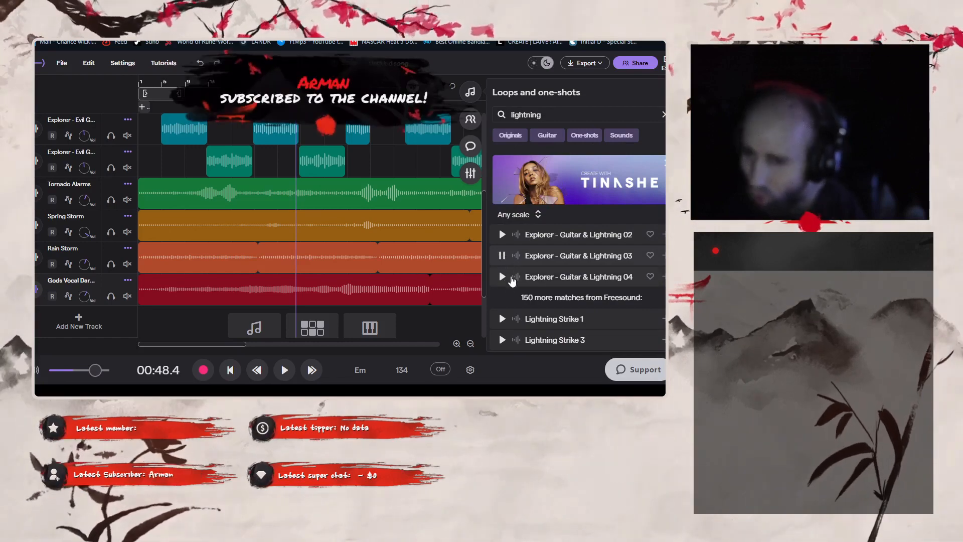
click(502, 318)
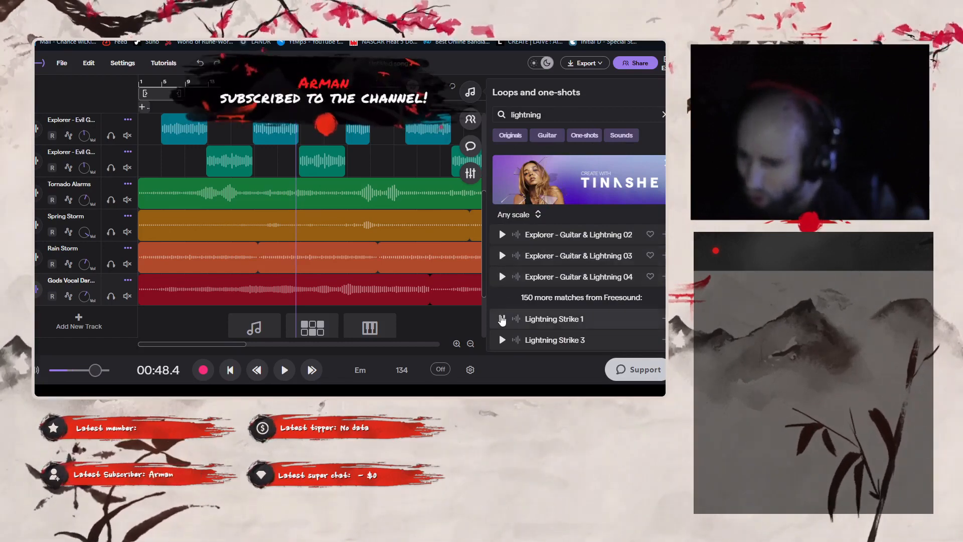
scroll(541, 321, down, 1)
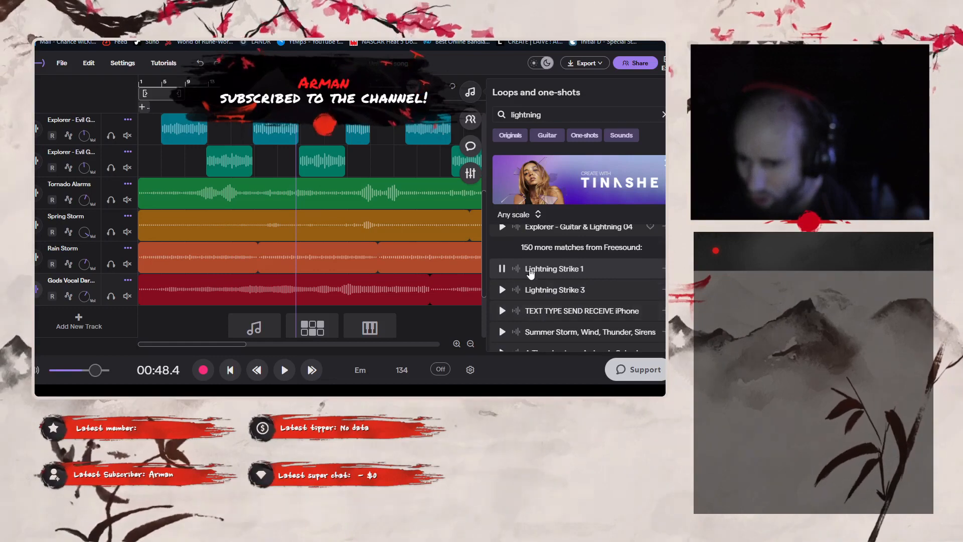
drag(533, 271, 294, 303)
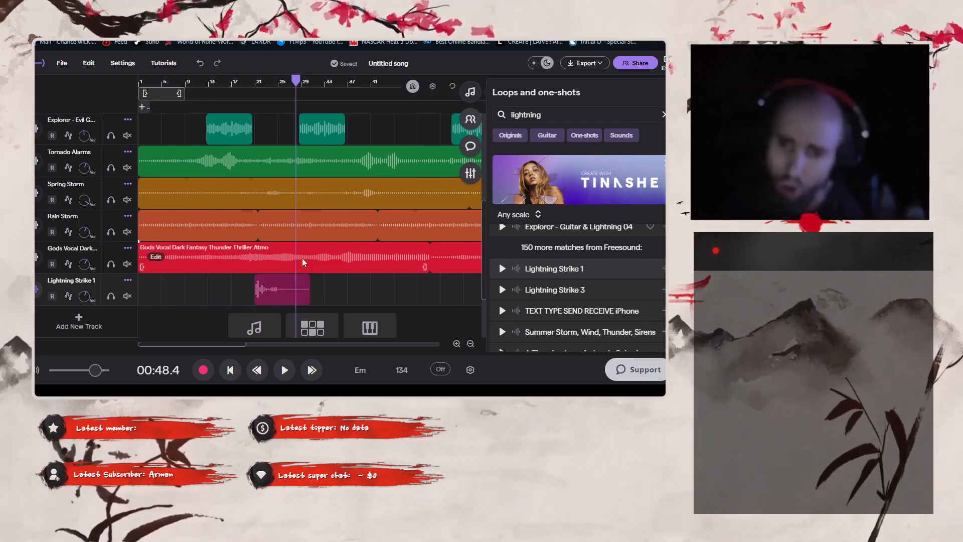
- Add a second Lightning Strike 1 clip on the same track and position it at about bar 64
mouse_move(226, 343)
mouse_down()
mouse_move(259, 338)
mouse_move(237, 338)
mouse_up()
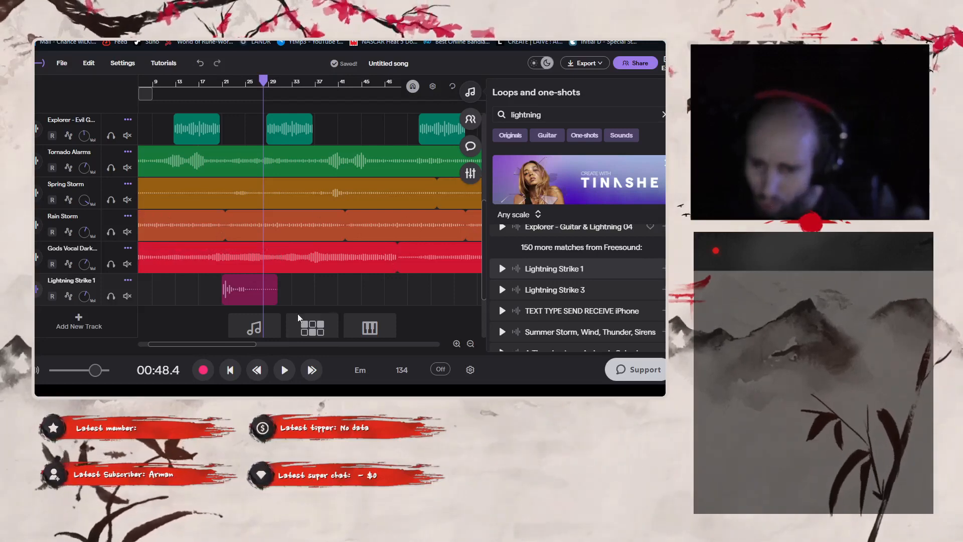
drag(230, 344, 264, 345)
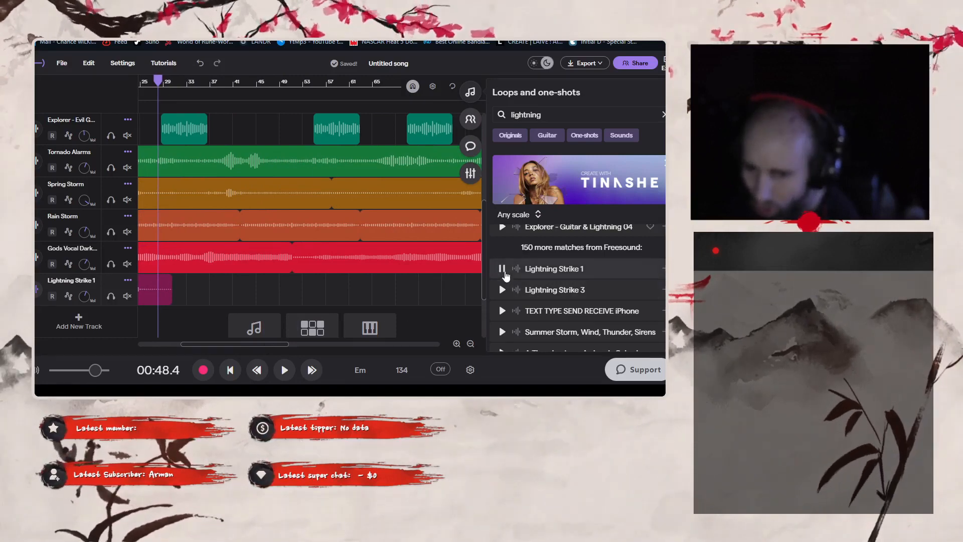
drag(432, 272, 388, 284)
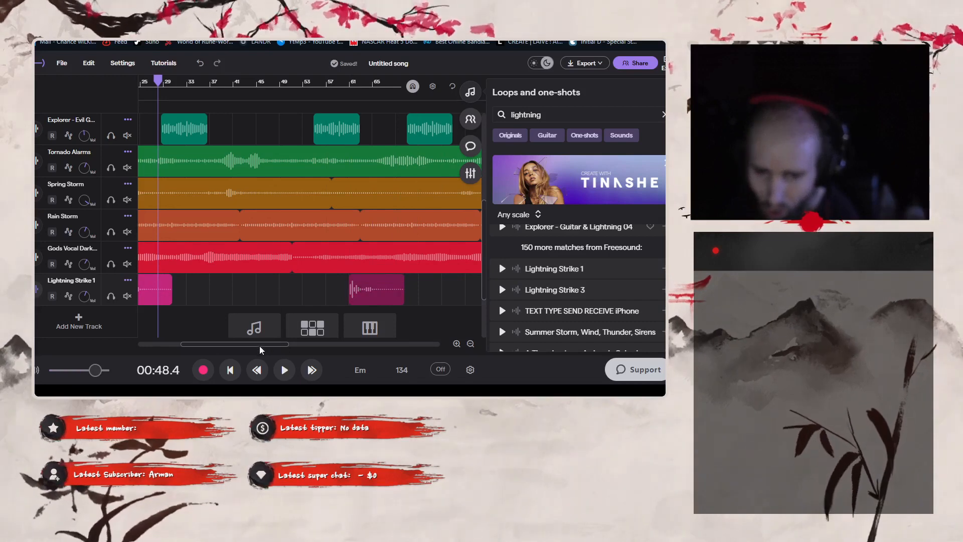
mouse_move(259, 346)
mouse_down()
mouse_move(227, 345)
mouse_move(263, 339)
mouse_up()
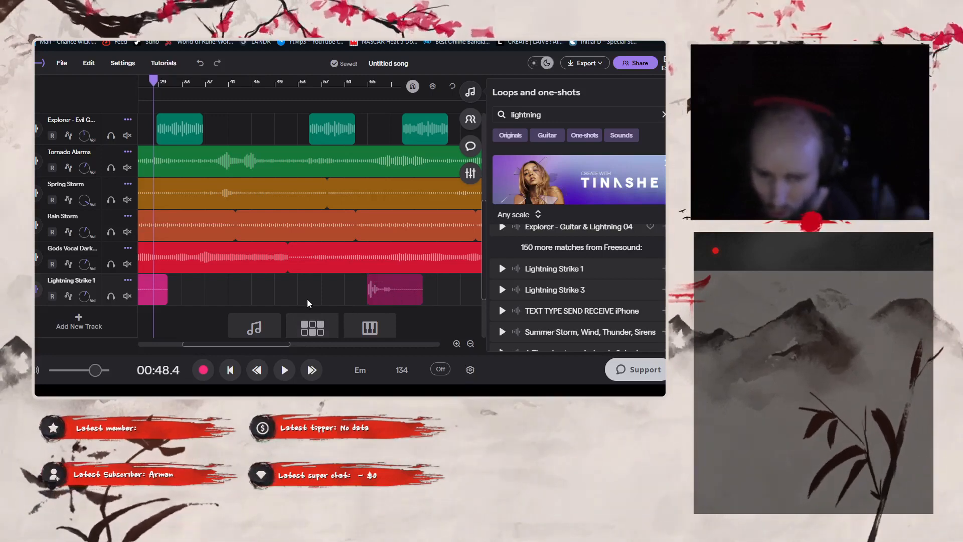
- Move the first Lightning Strike 1 clip to the start of the song at bar 1
click(456, 345)
click(457, 345)
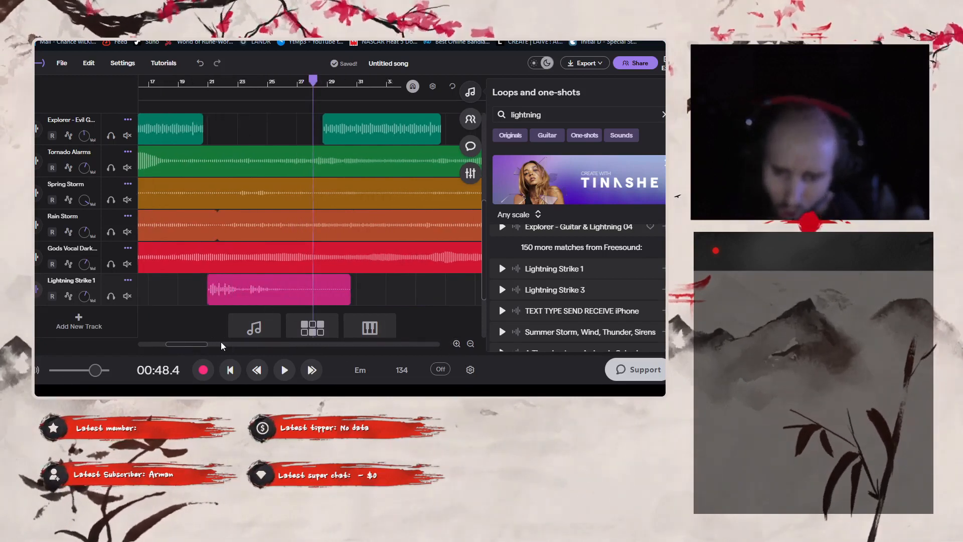
drag(185, 345, 137, 345)
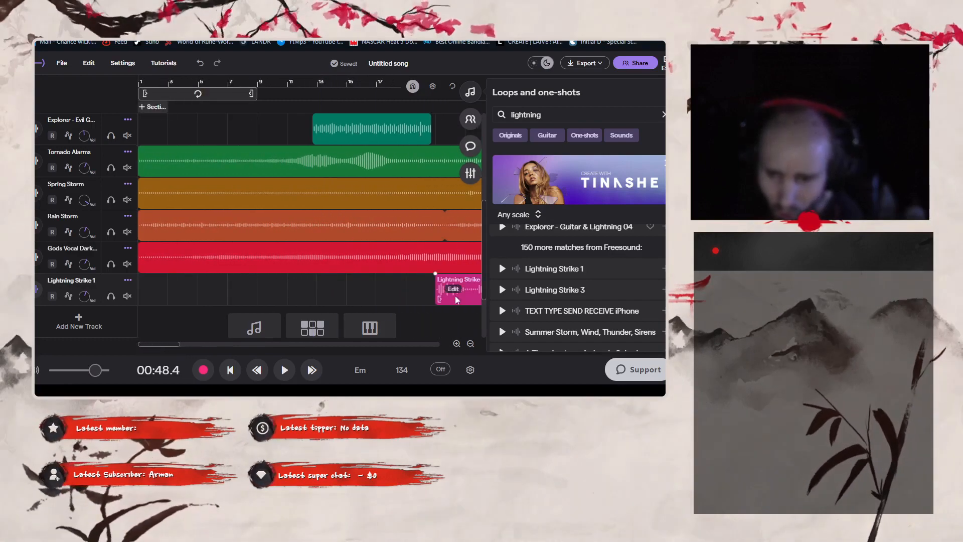
click(470, 345)
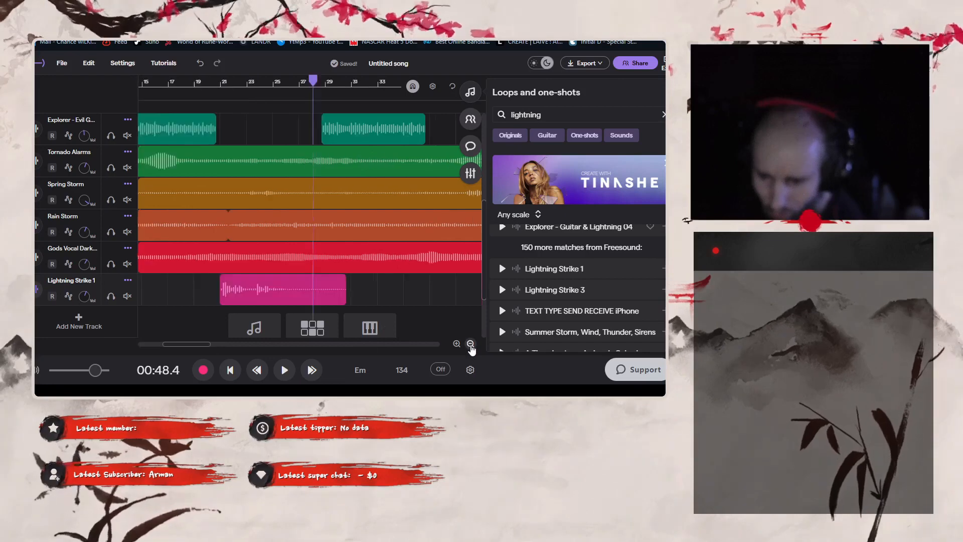
click(470, 345)
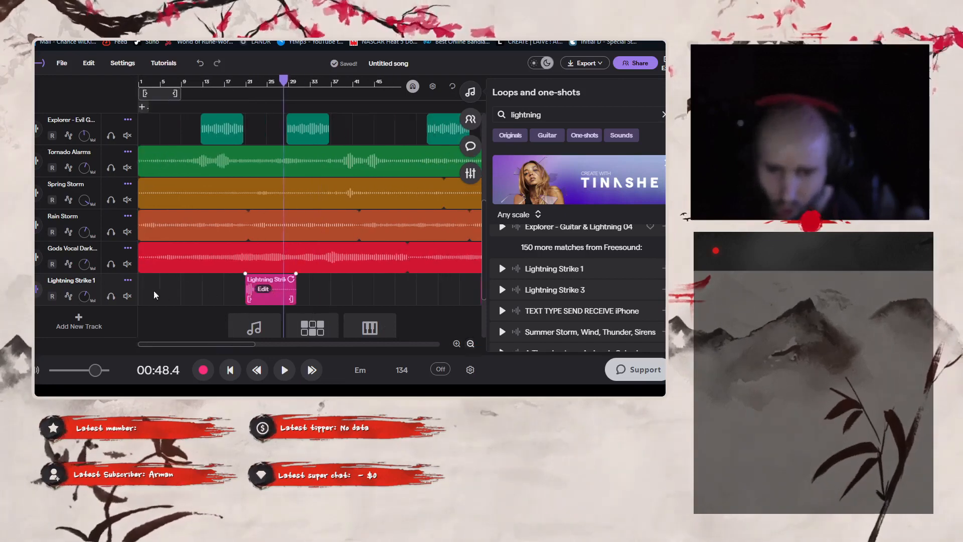
drag(282, 292, 177, 292)
scroll(194, 268, up, 2)
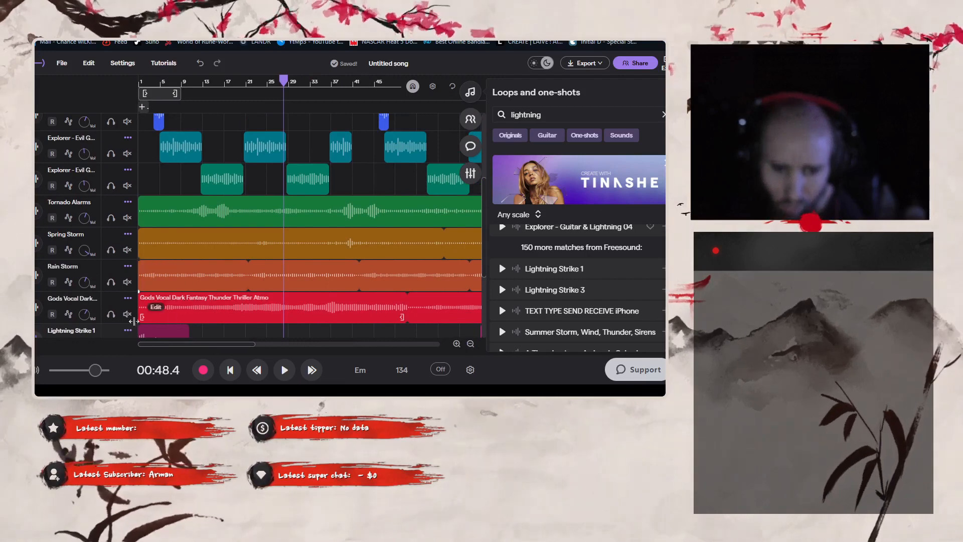
- Reorder the Lightning Strike 1 track to sit directly below the Desert track and move its first clip to bar 5
drag(108, 330, 116, 141)
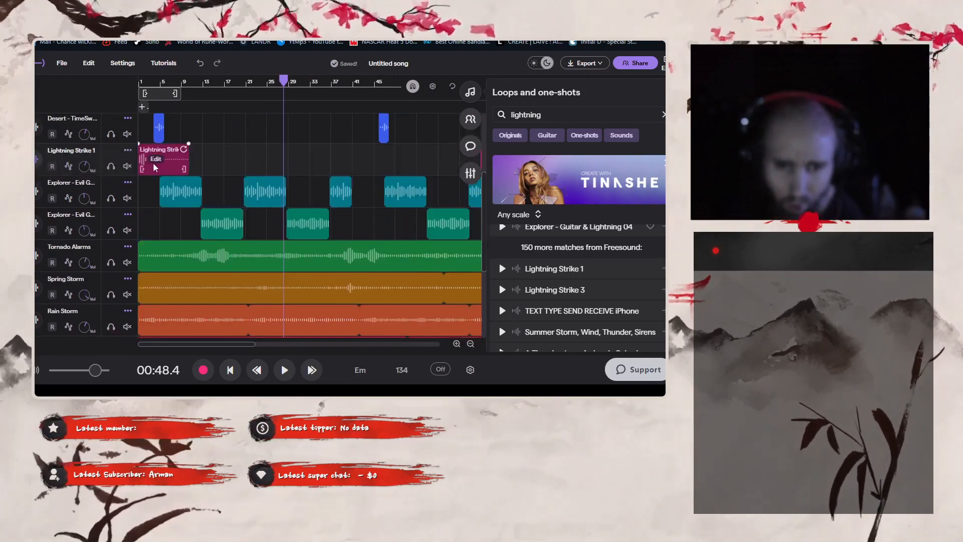
scroll(167, 130, up, 1)
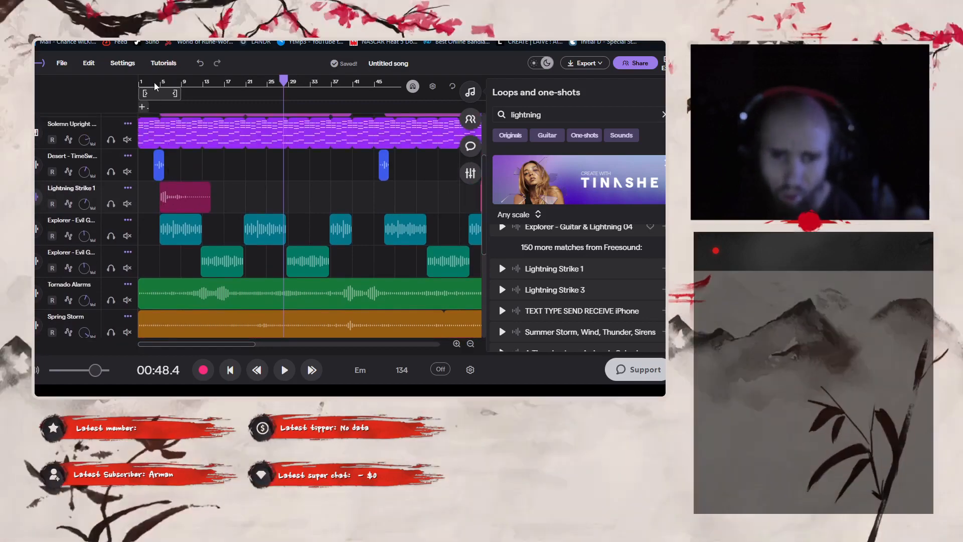
- Play the song from the beginning past bar 5 to check the repositioned lightning strike, and stop playback
click(155, 84)
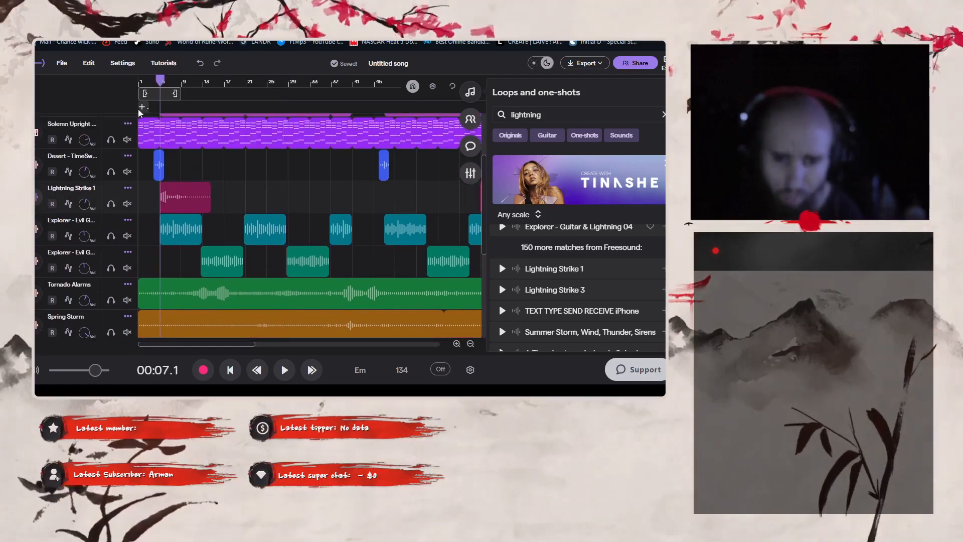
click(140, 82)
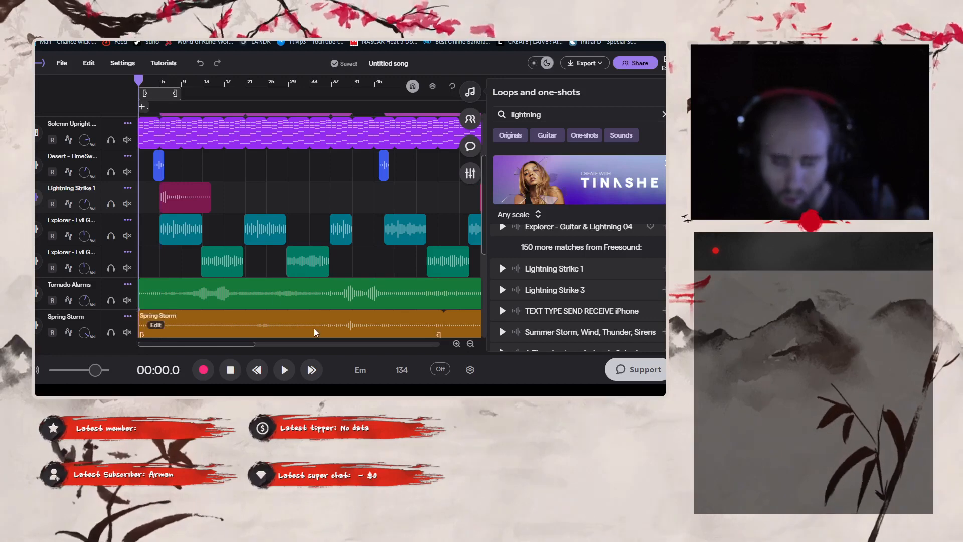
click(285, 370)
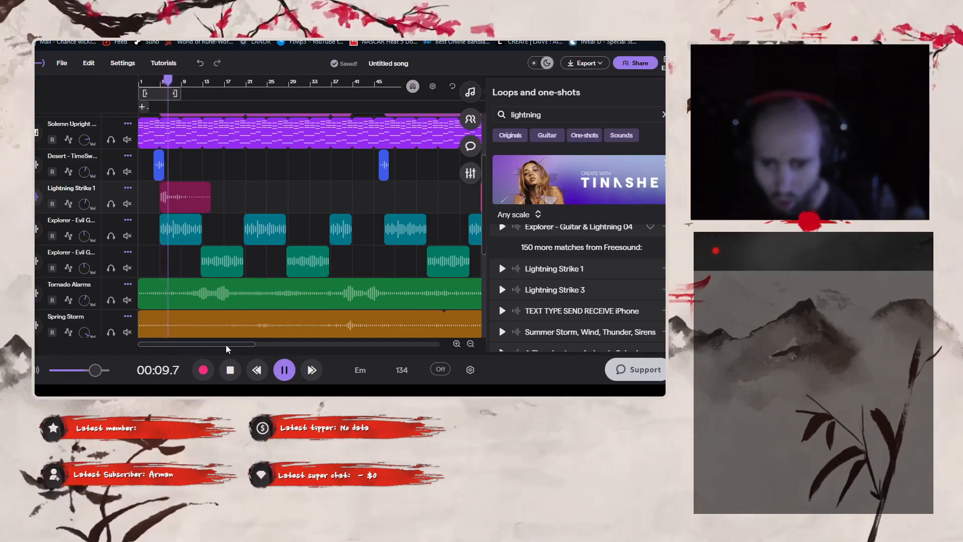
drag(225, 345, 330, 198)
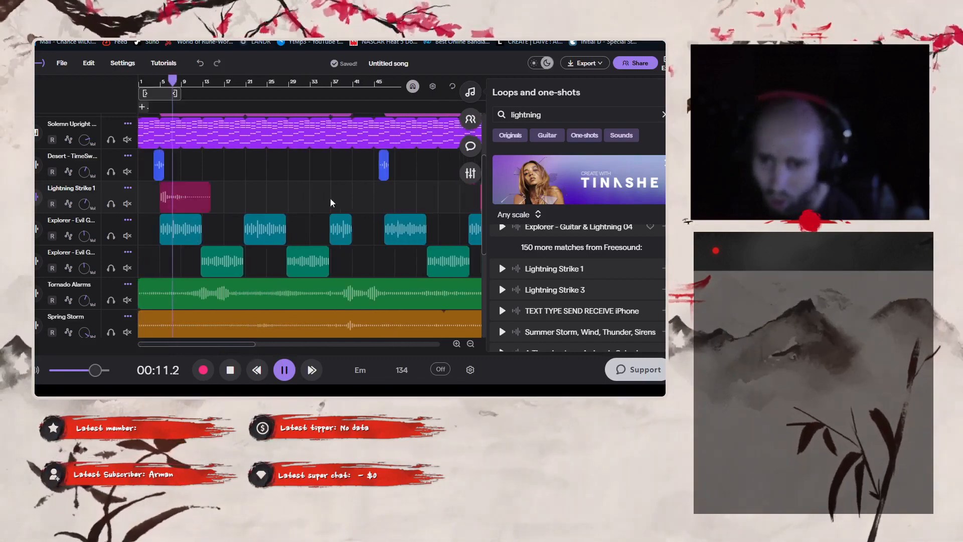
click(232, 374)
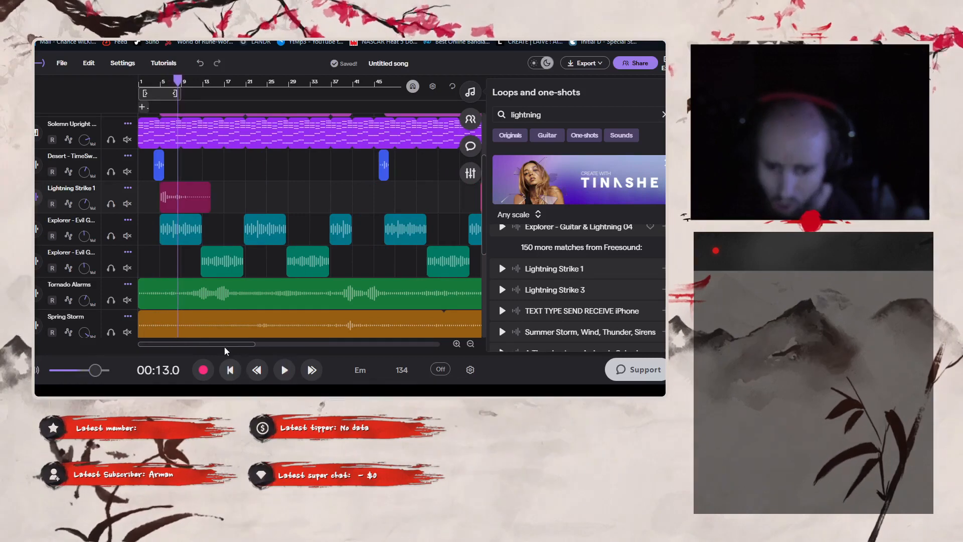
- Move the second Lightning Strike 1 clip to bar 47, aligned with the start of the Evil Guitar clip
drag(233, 345, 310, 200)
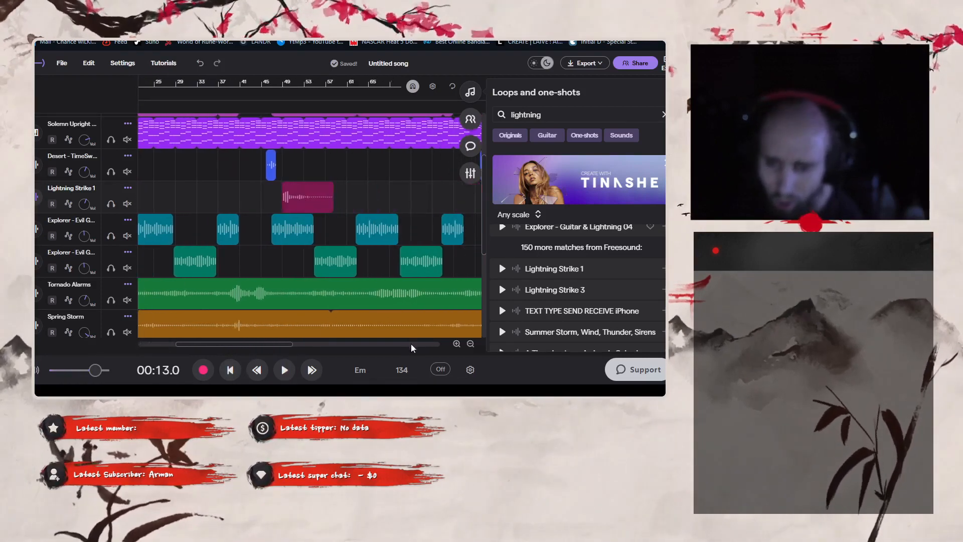
click(457, 344)
click(457, 343)
click(456, 344)
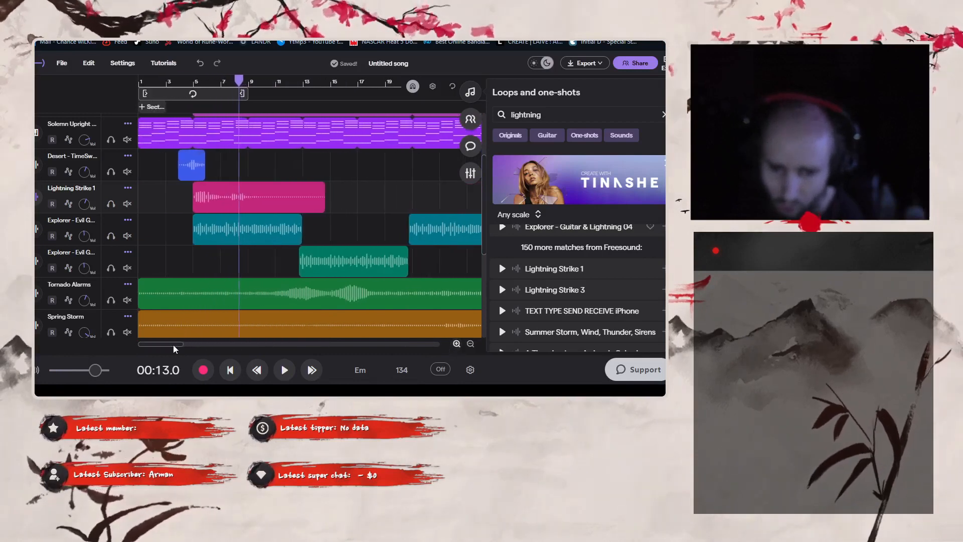
drag(173, 345, 230, 345)
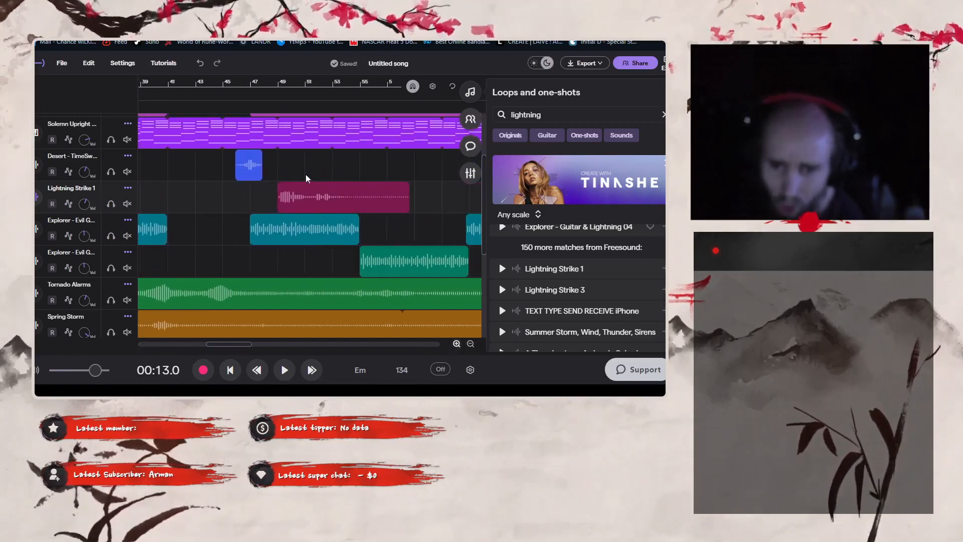
drag(323, 197, 296, 199)
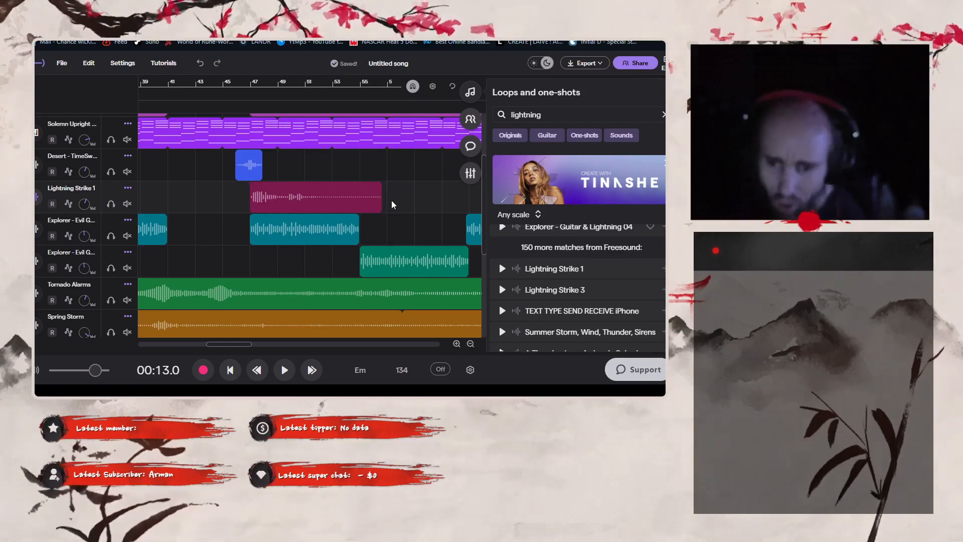
drag(405, 202, 308, 203)
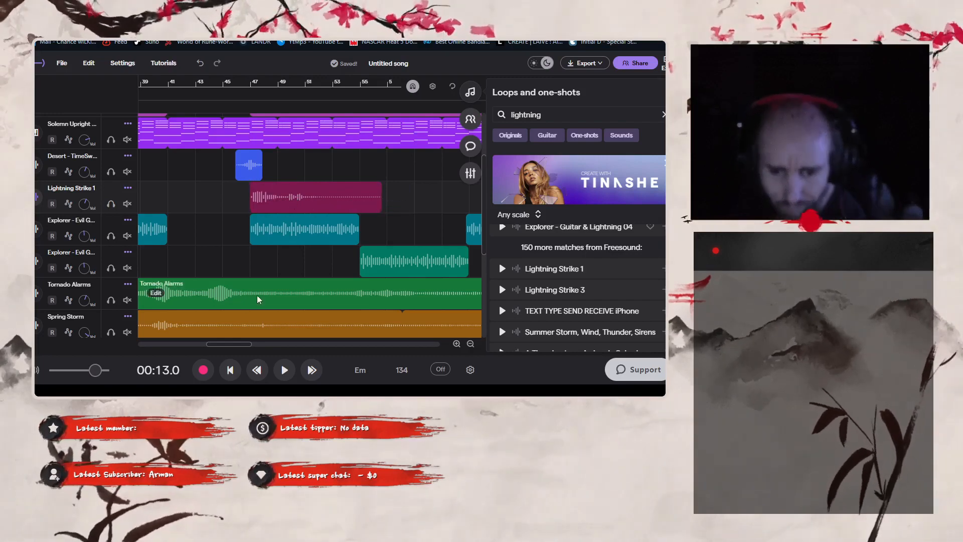
- Paste another Lightning Strike 1 clip at bar 89 and shift it earlier towards the Evil Guitar clip starting at bar 87
drag(222, 345, 307, 333)
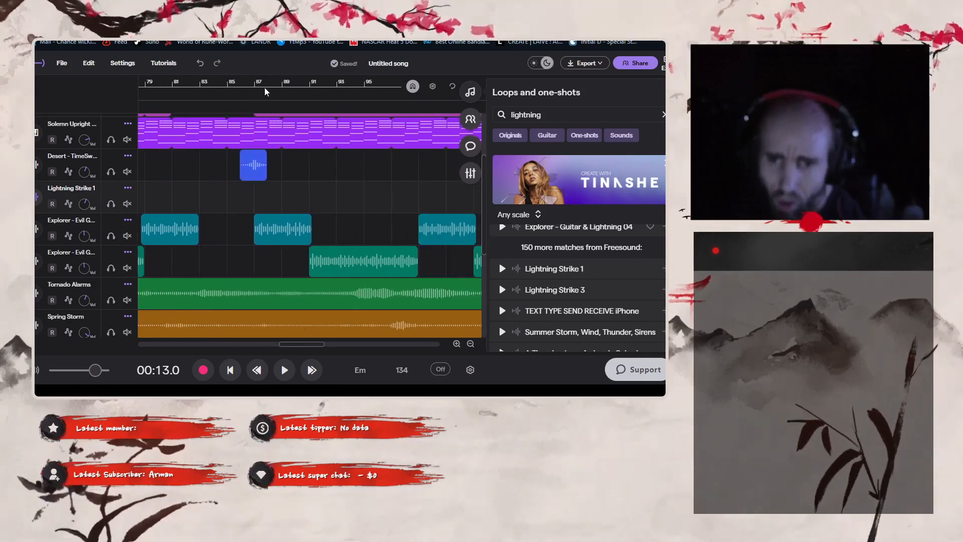
click(254, 83)
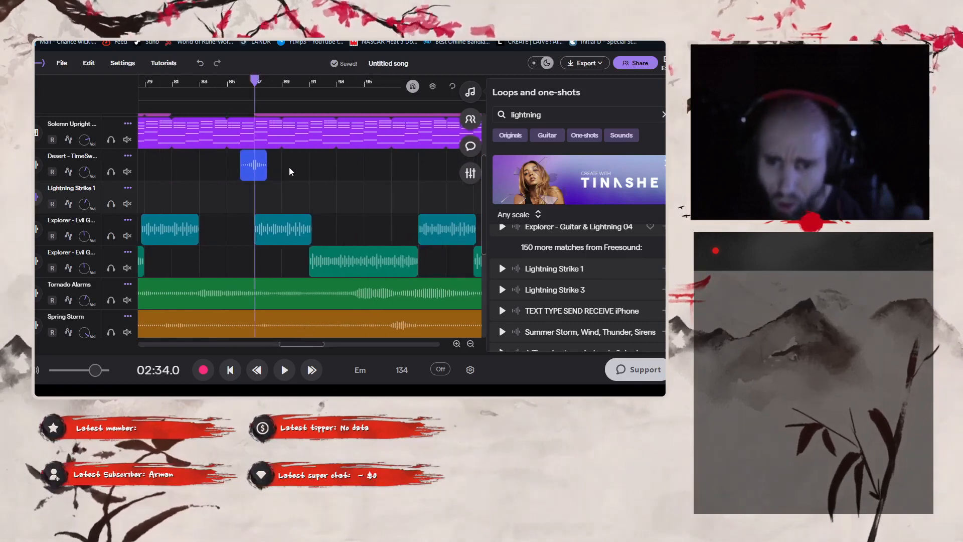
click(293, 189)
key(ctrl+v)
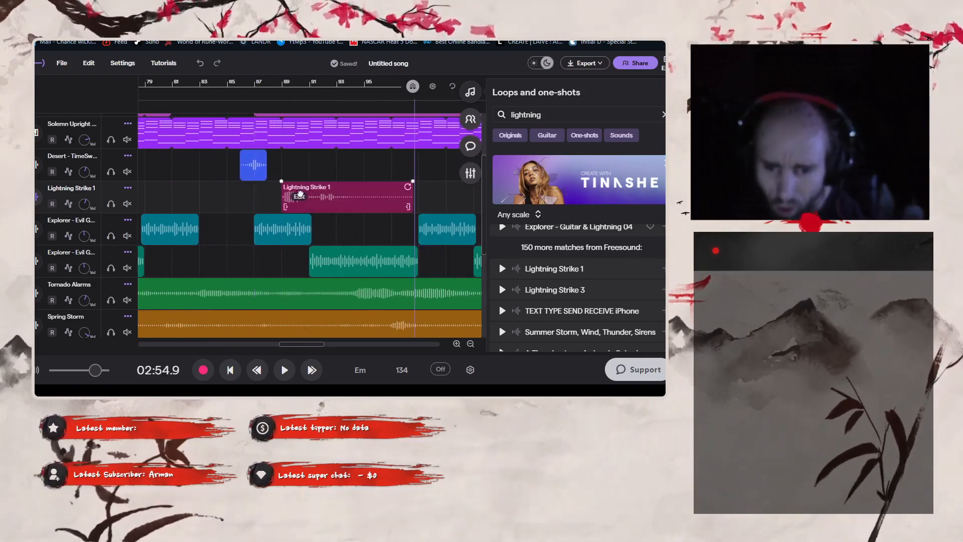
drag(300, 193, 285, 188)
- Paste a Lightning Strike 1 clip at bar 125, where the Solemn Upright piano ends
drag(306, 344, 371, 333)
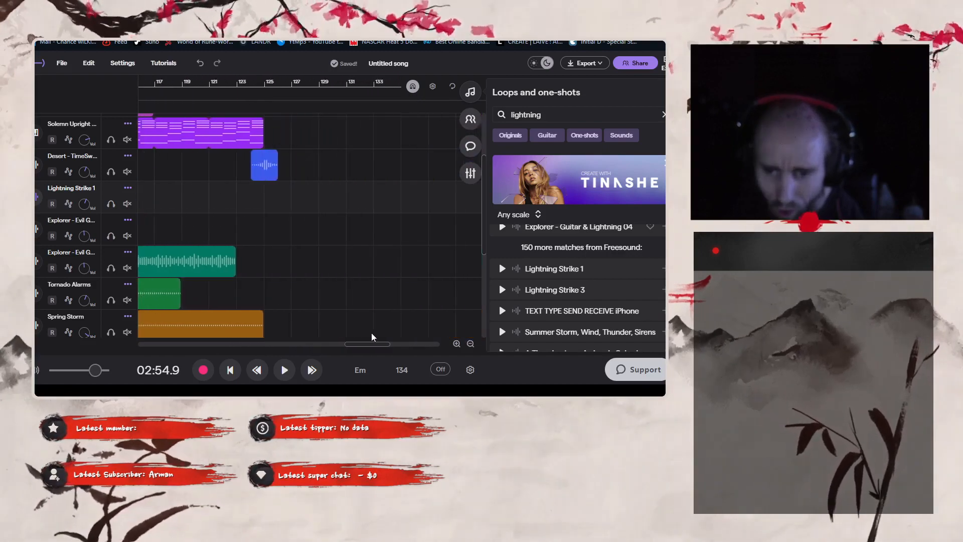
click(302, 204)
key(ctrl+v)
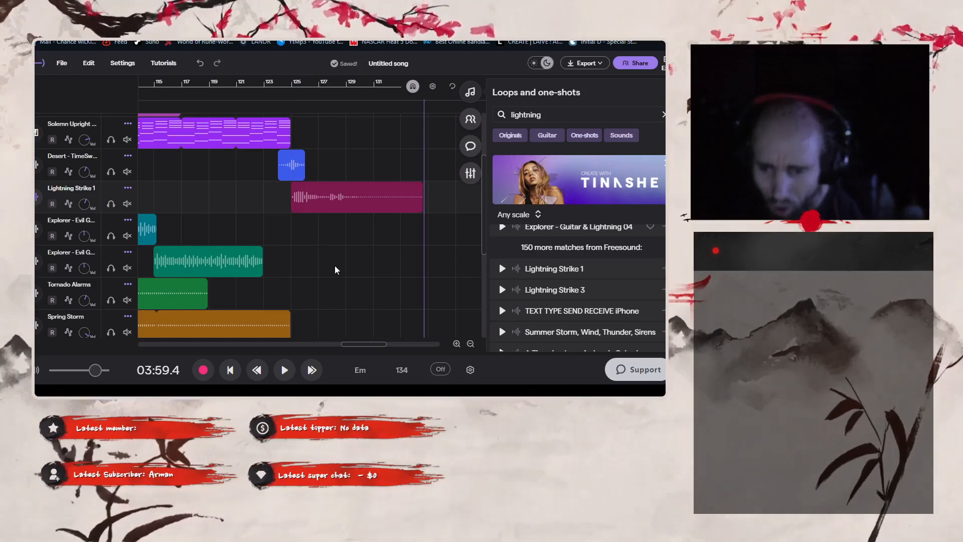
- Extend the Spring Storm, Rain Storm and Gods Vocal clips to about bar 135 and add a fade-out to Spring Storm from about bar 128
drag(287, 314, 414, 315)
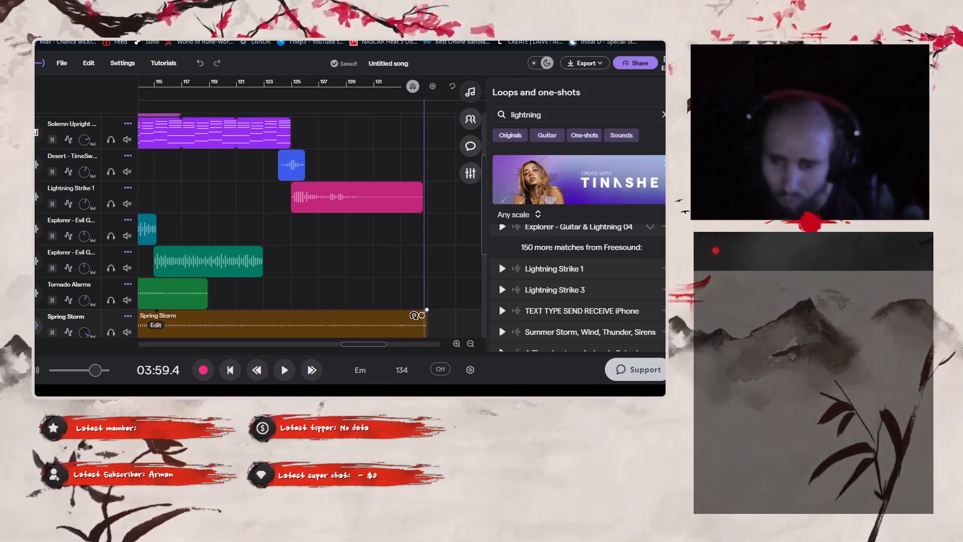
drag(414, 315, 326, 308)
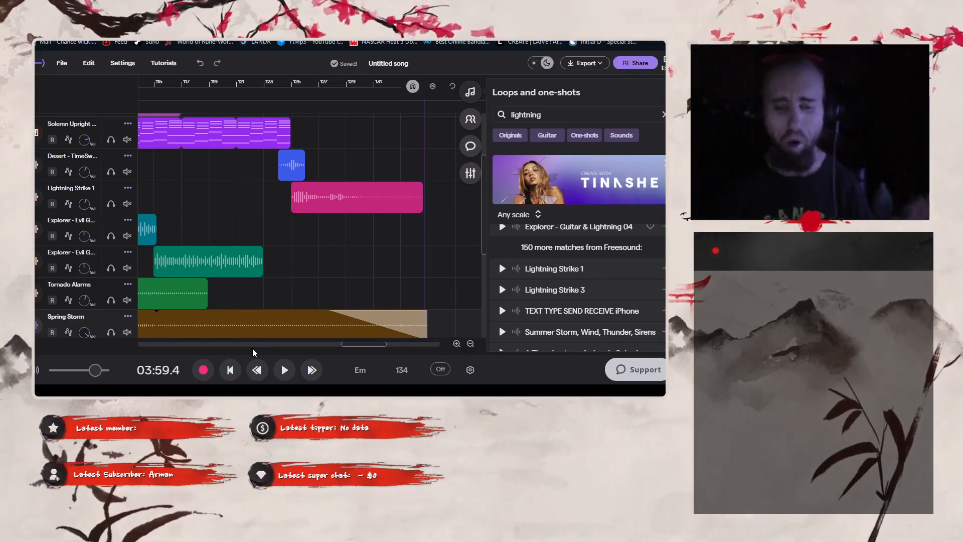
scroll(300, 303, down, 3)
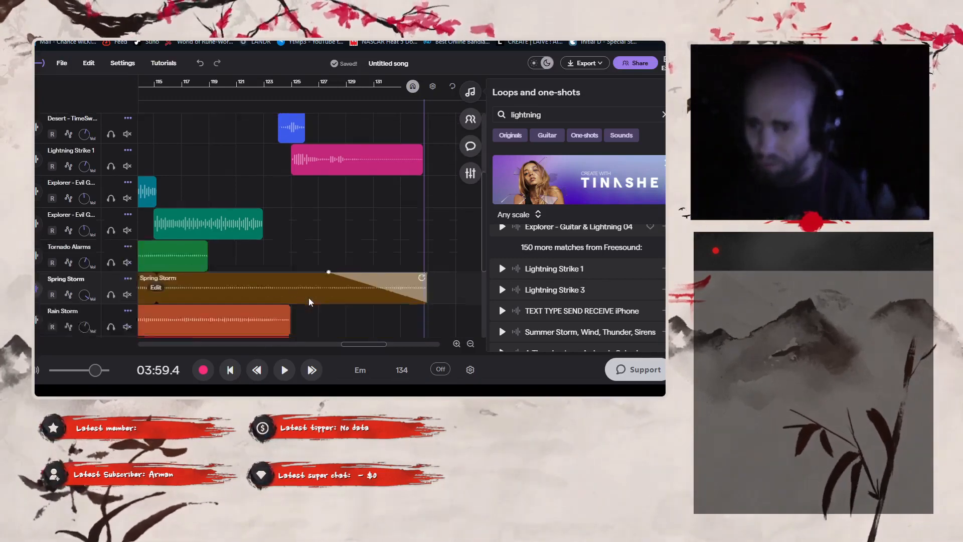
drag(284, 283, 420, 295)
scroll(344, 303, down, 1)
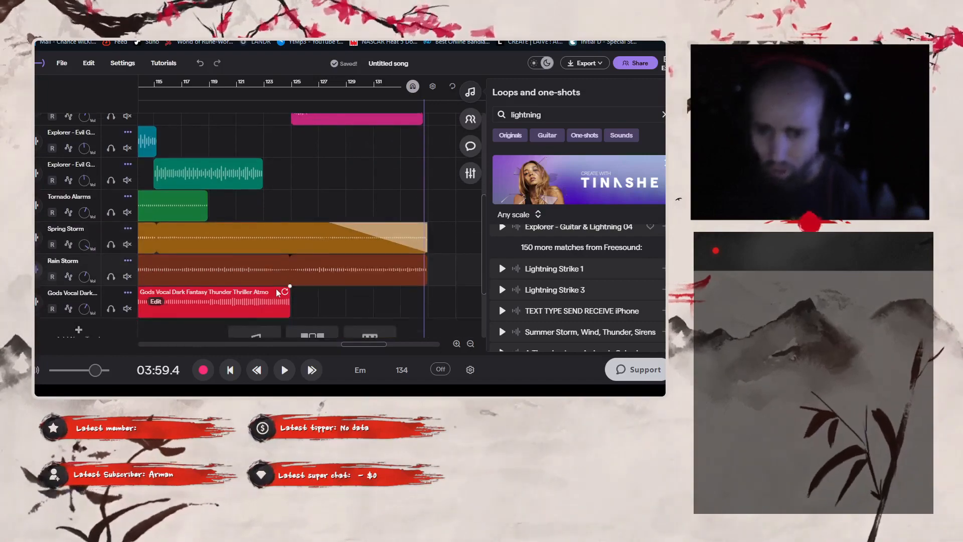
drag(285, 292, 424, 293)
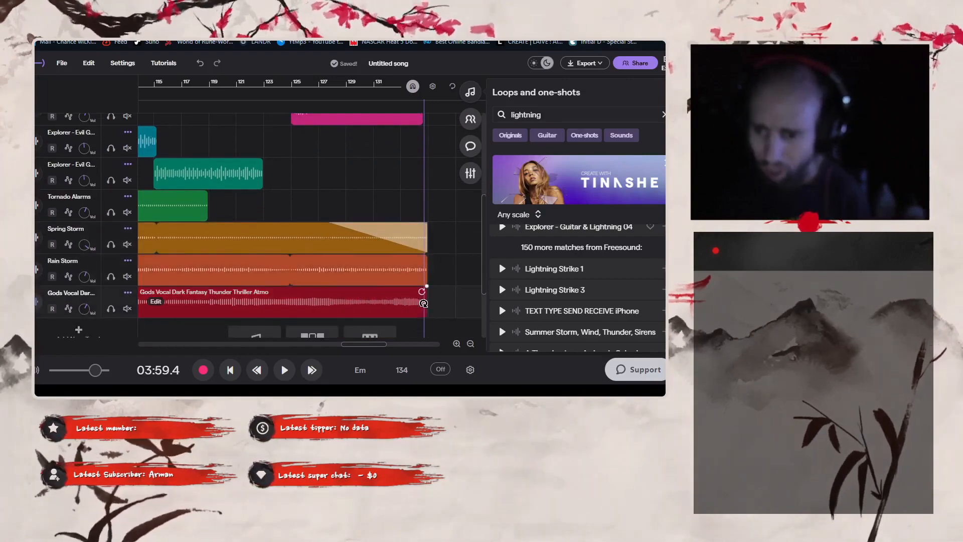
- Return to the song start and preview lightning and thunder samples in the search results, including Distant Thunder 1 and Lightning Strike 3
click(230, 369)
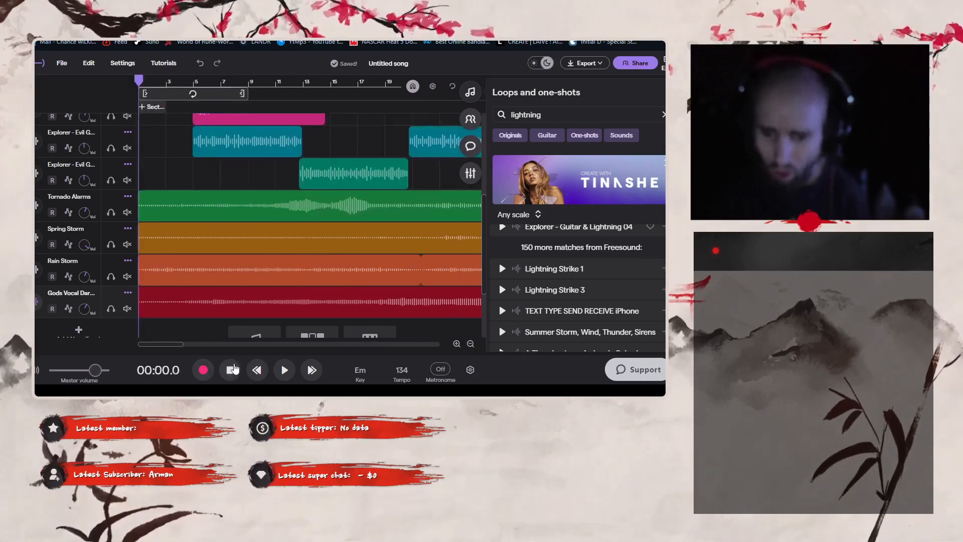
scroll(534, 301, down, 2)
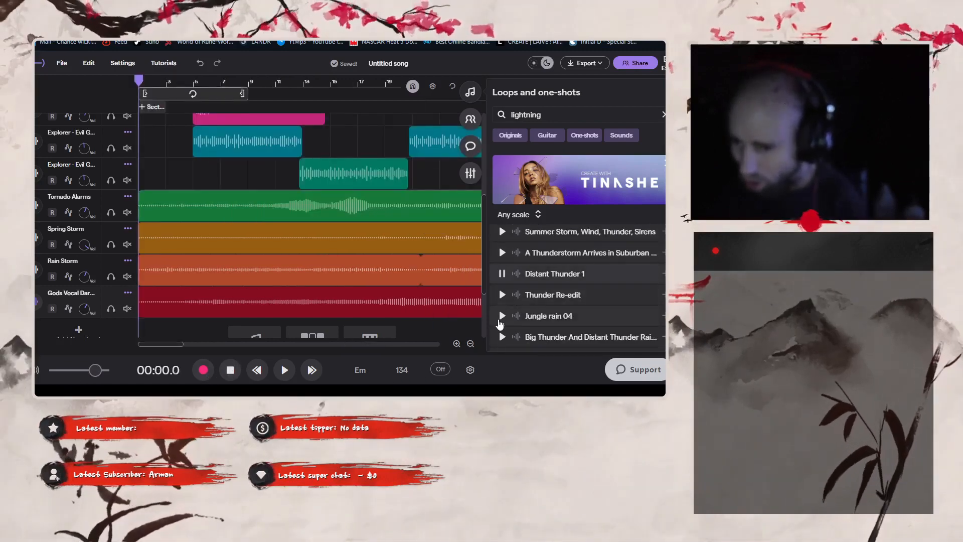
scroll(504, 319, up, 5)
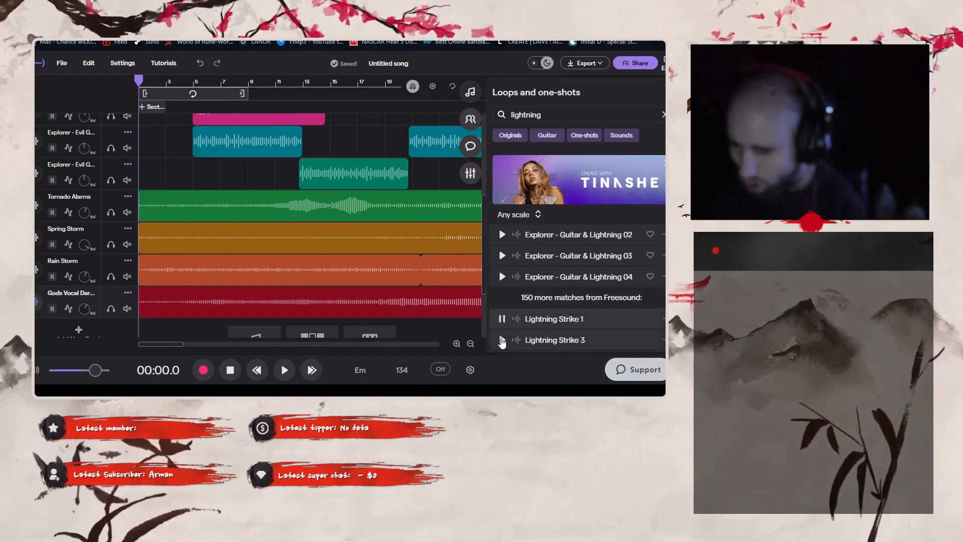
scroll(502, 333, down, 1)
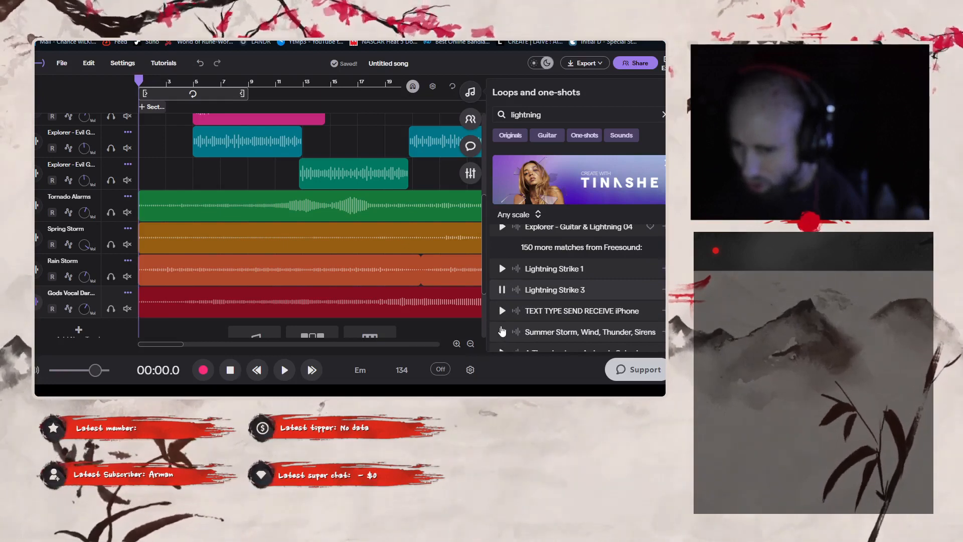
scroll(535, 315, down, 10)
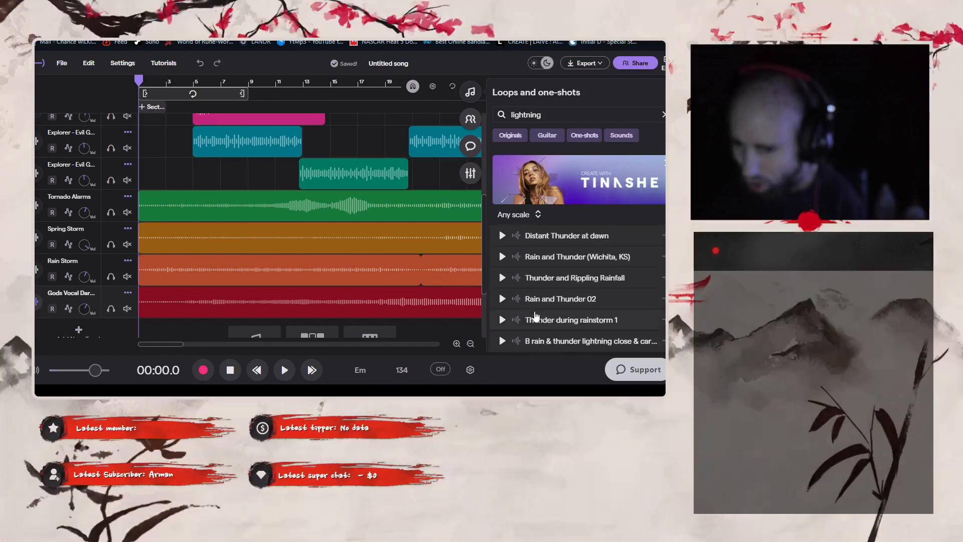
scroll(526, 319, up, 10)
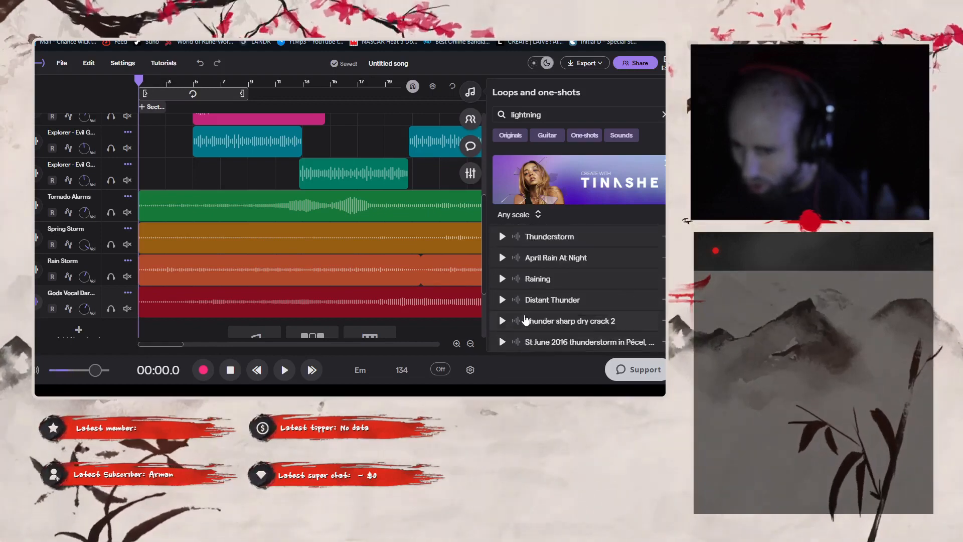
scroll(526, 319, up, 1)
scroll(526, 318, down, 1)
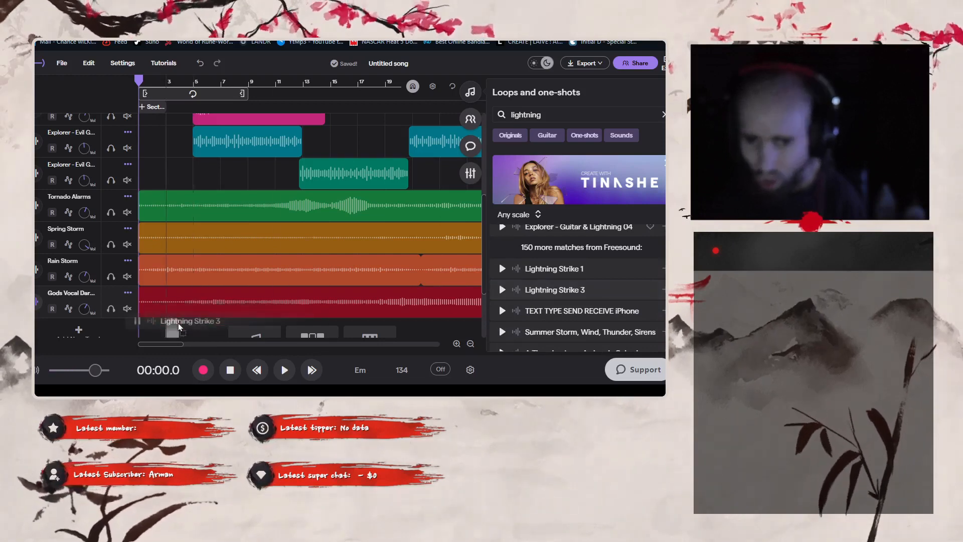
- Add Lightning Strike 3 on a new track, move it to bar 1 and loop it to about bar 135
scroll(180, 330, down, 2)
drag(555, 289, 184, 326)
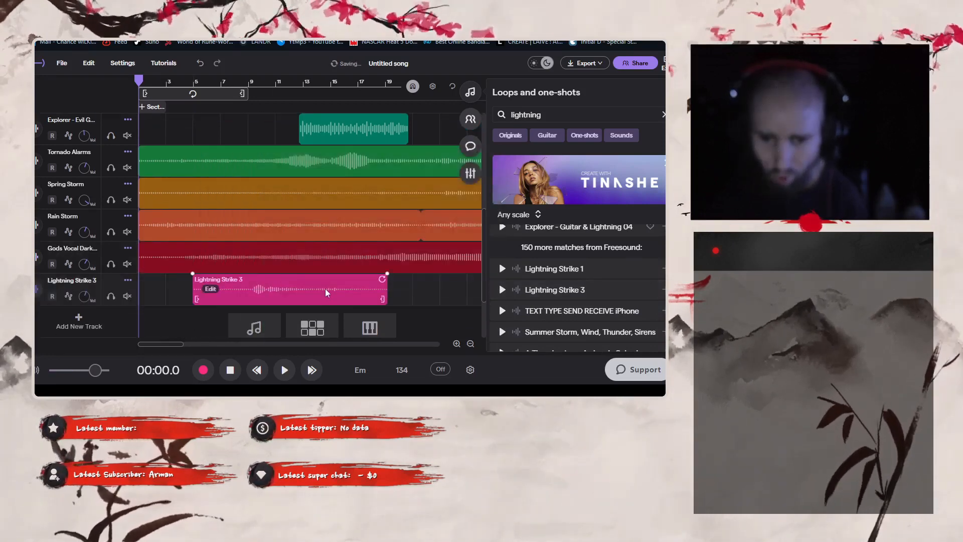
drag(326, 289, 109, 322)
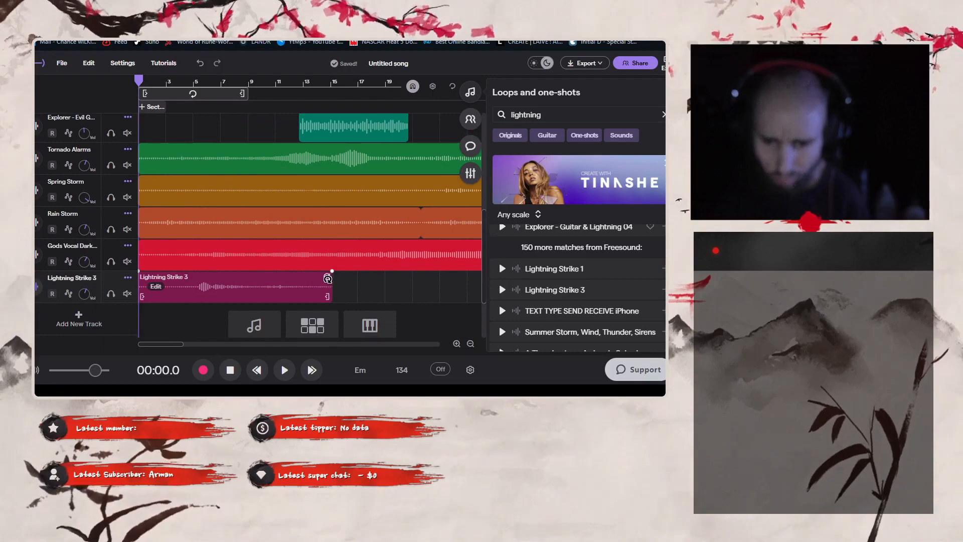
drag(332, 272, 431, 280)
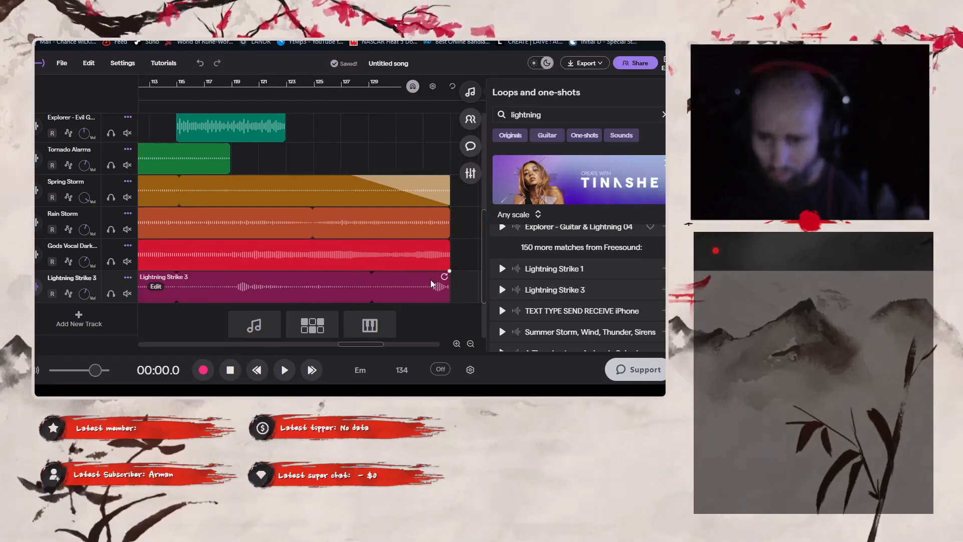
- Play the song from the beginning to hear the looped Lightning Strike 3 in the mix
click(232, 371)
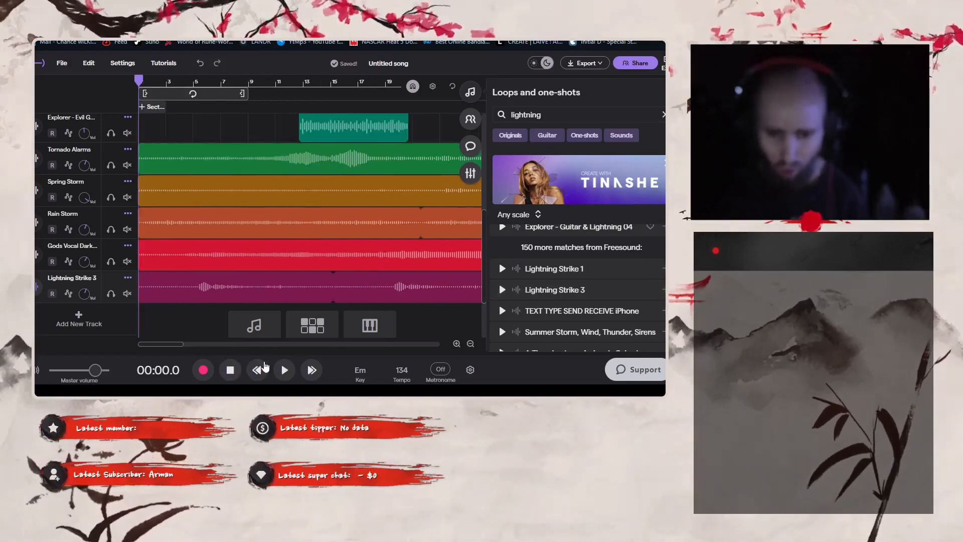
click(471, 343)
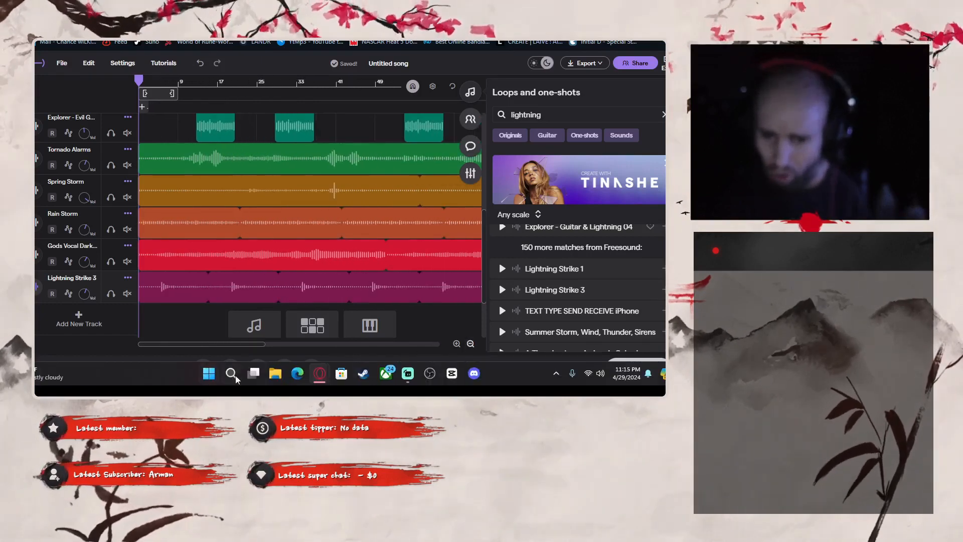
click(285, 370)
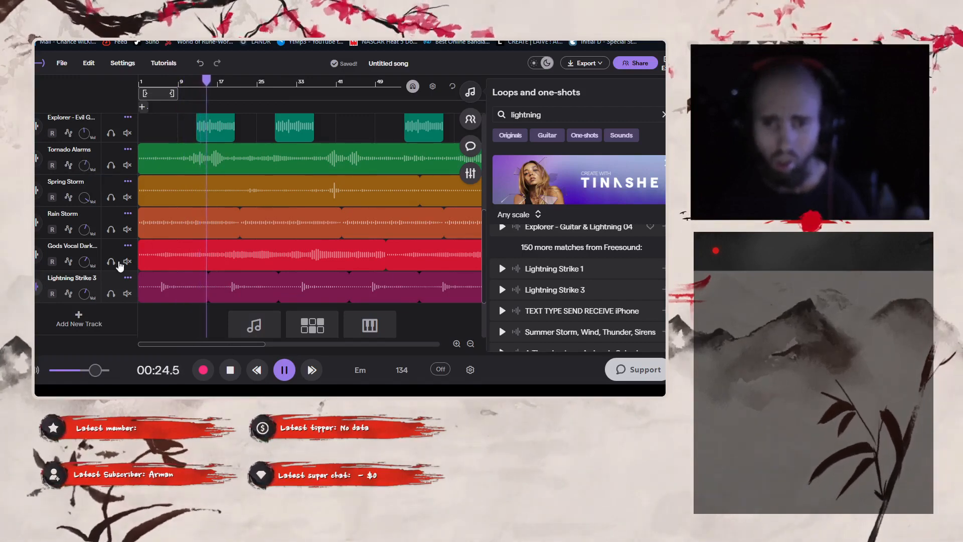
- Listen to the song up to about 1:33 while looking over the guitar, lightning and storm tracks, and pause playback
mouse_move(148, 301)
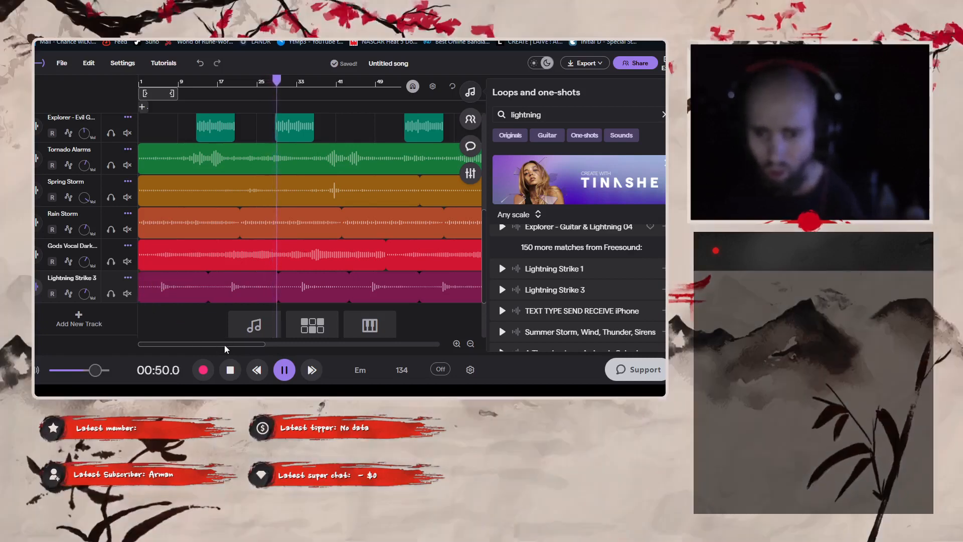
drag(224, 345, 263, 343)
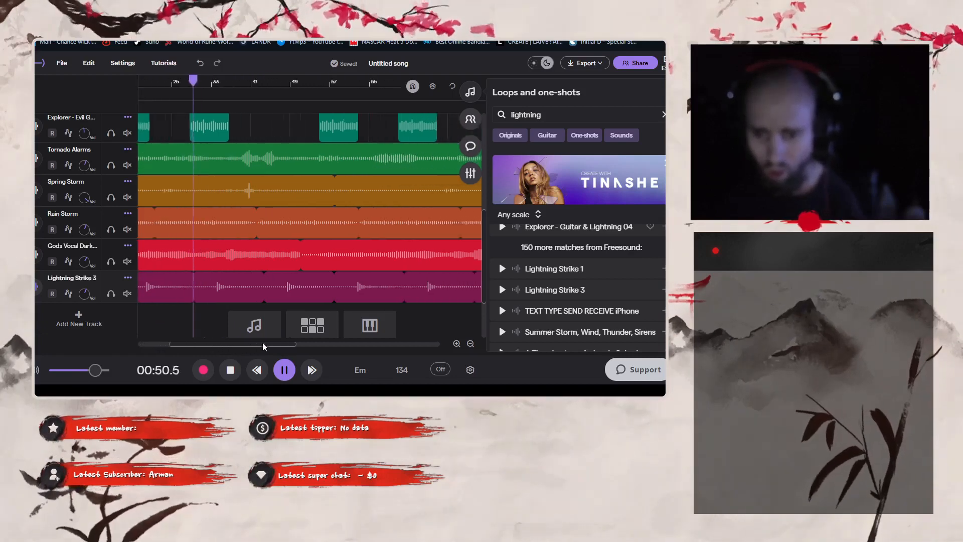
scroll(332, 298, up, 3)
scroll(332, 298, up, 3)
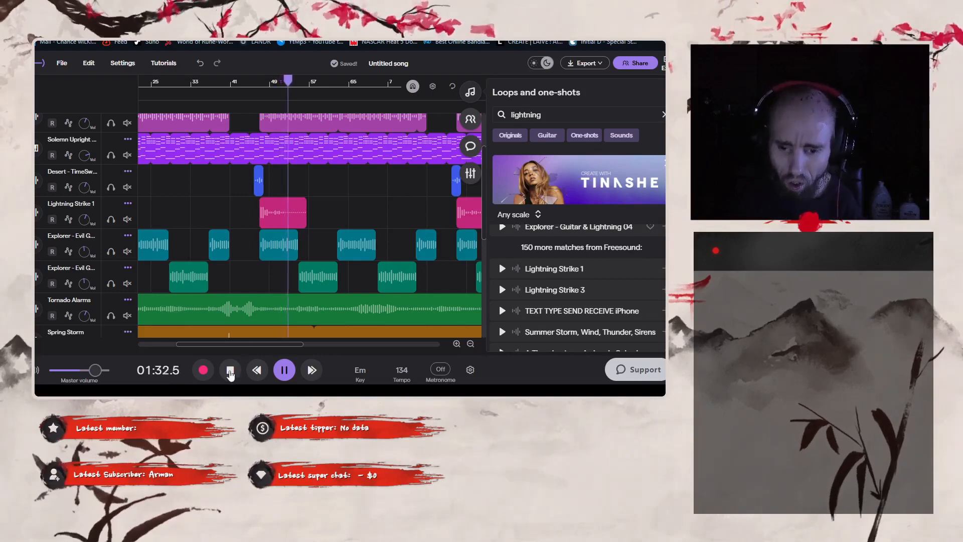
click(284, 369)
click(265, 259)
scroll(266, 260, down, 3)
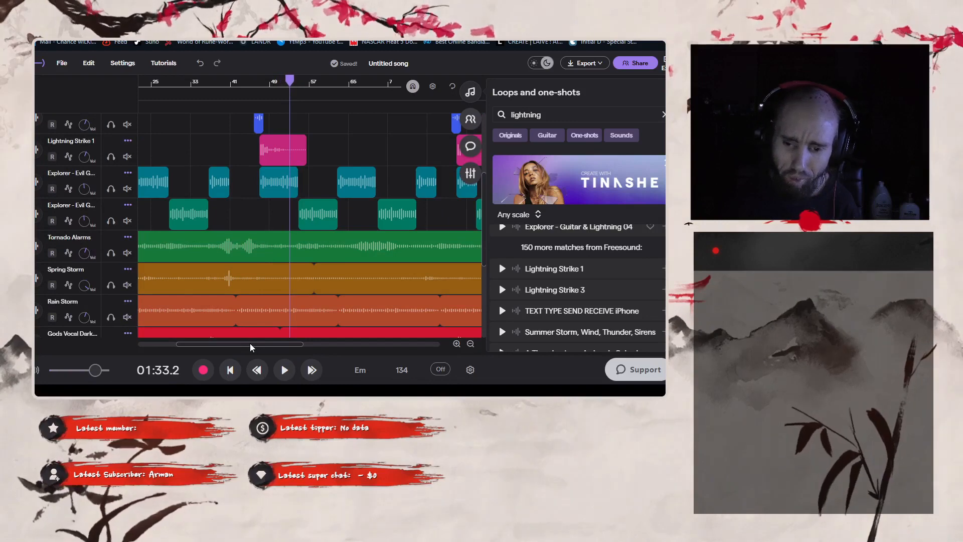
- Play the song's ending from about bar 112 and replay its last bars to check how the tracks end
drag(250, 343, 362, 323)
scroll(351, 308, up, 6)
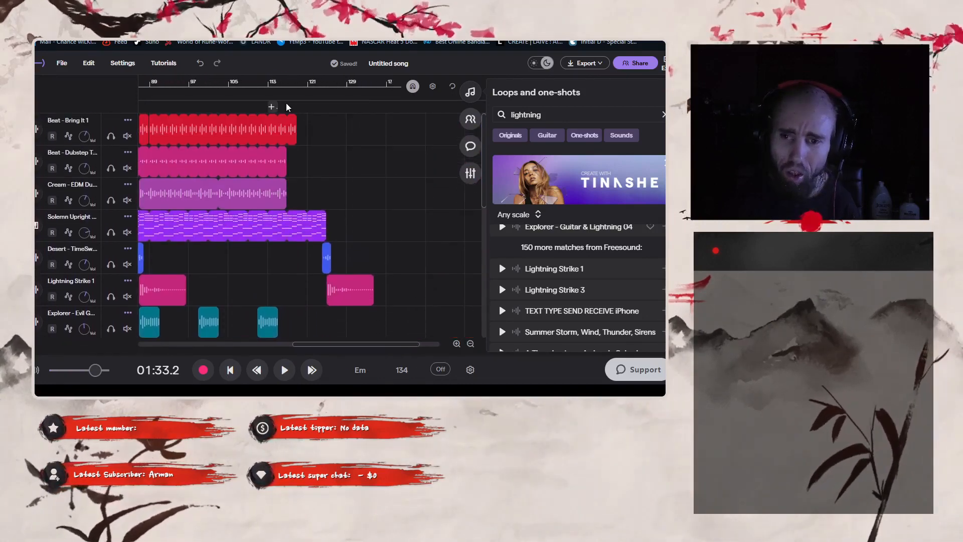
click(272, 83)
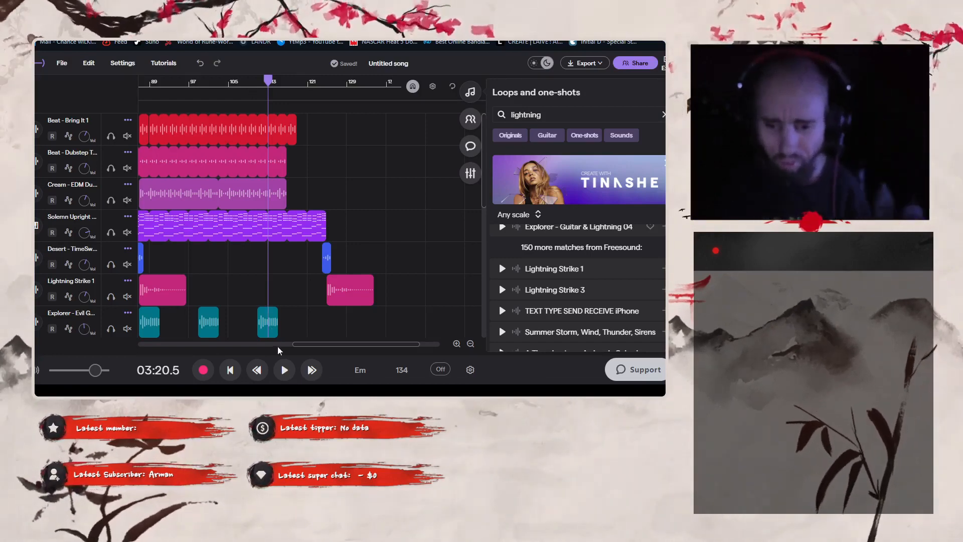
click(285, 369)
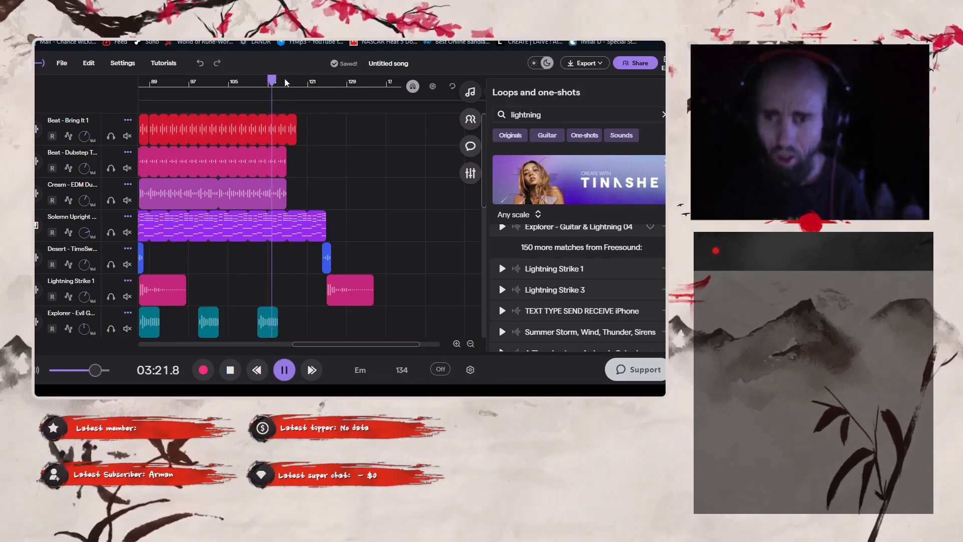
click(297, 89)
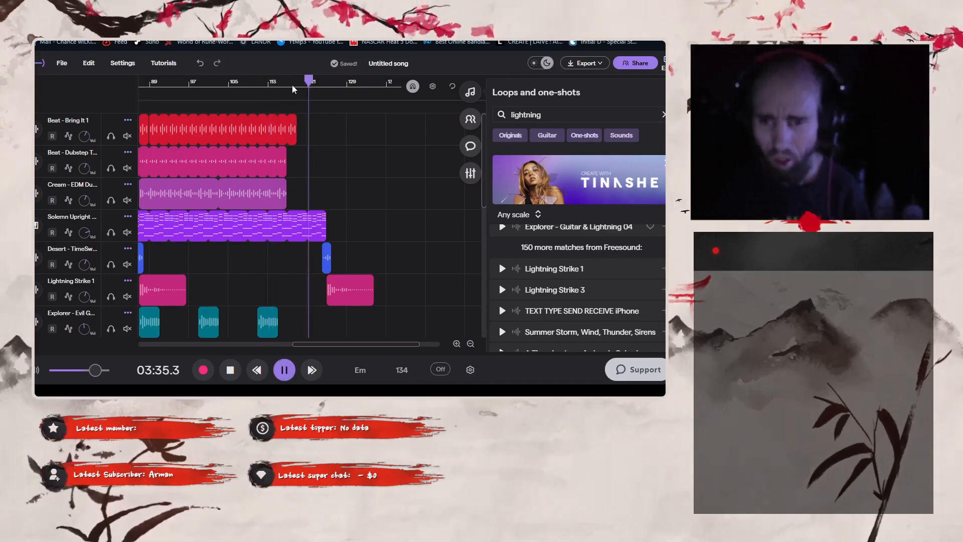
click(290, 87)
click(288, 87)
drag(306, 80, 279, 86)
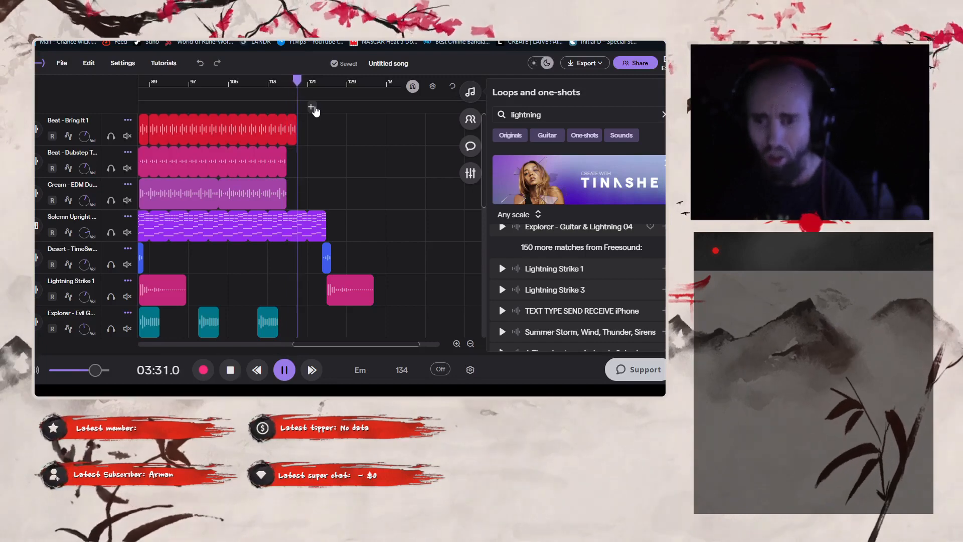
scroll(332, 143, down, 1)
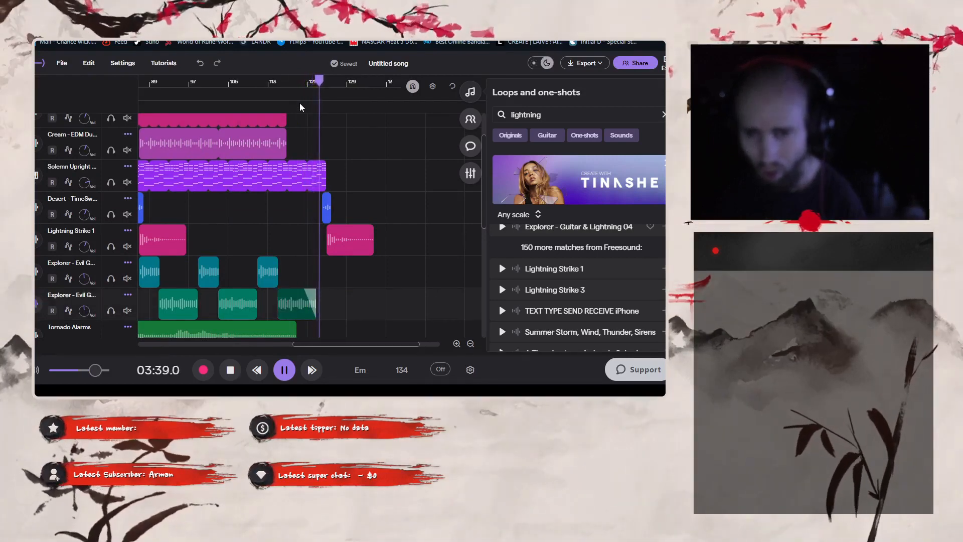
click(305, 82)
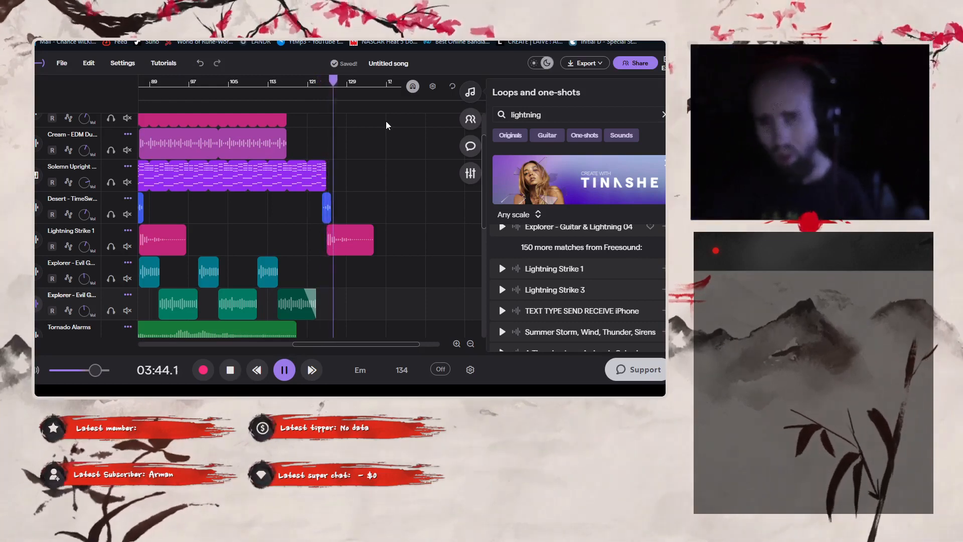
- Add fade-outs to the ends of the Rain Storm clip from about bar 129 and the Gods Vocal clip from about bar 125
scroll(386, 139, down, 2)
scroll(384, 150, down, 2)
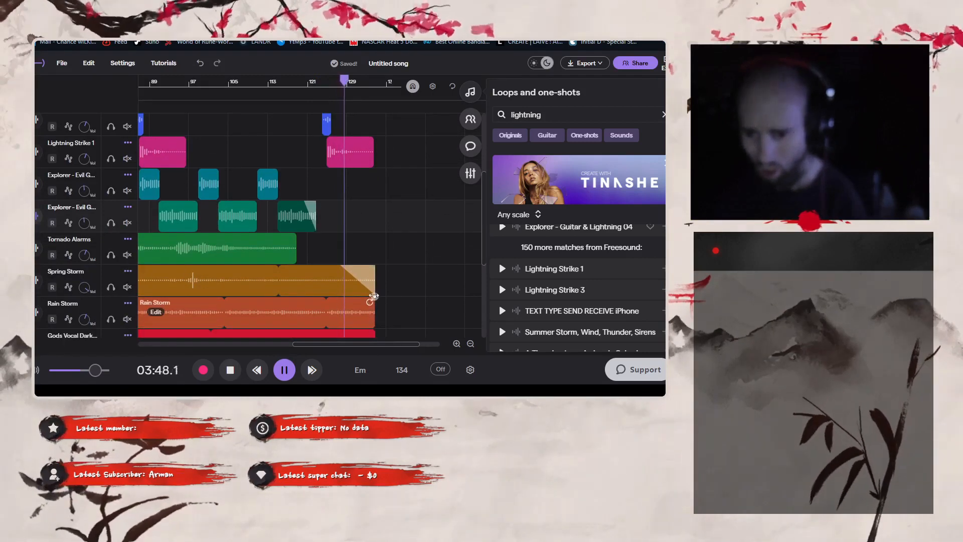
drag(375, 297, 346, 296)
scroll(346, 295, down, 1)
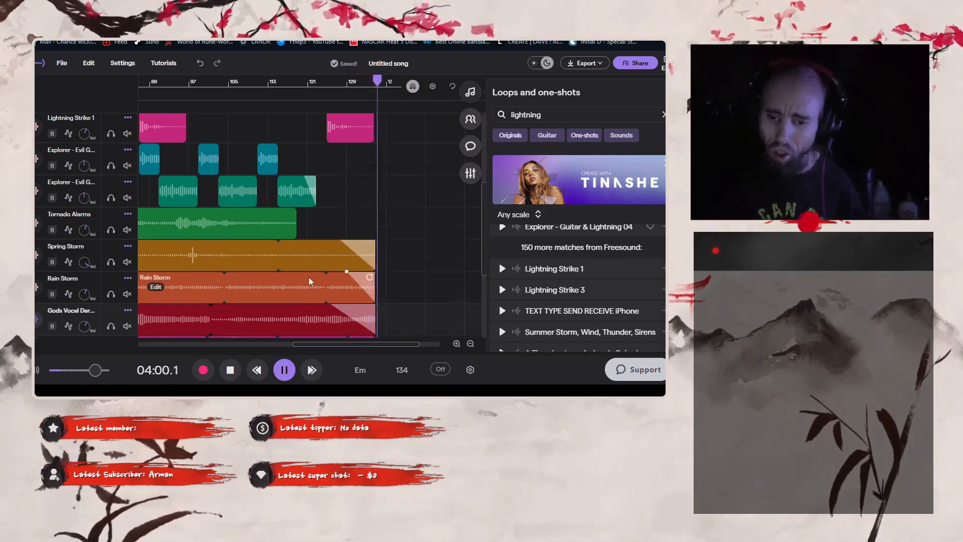
- Stop playback and try to add a fade-out to the end of the Lightning Strike 3 clip
scroll(309, 277, down, 2)
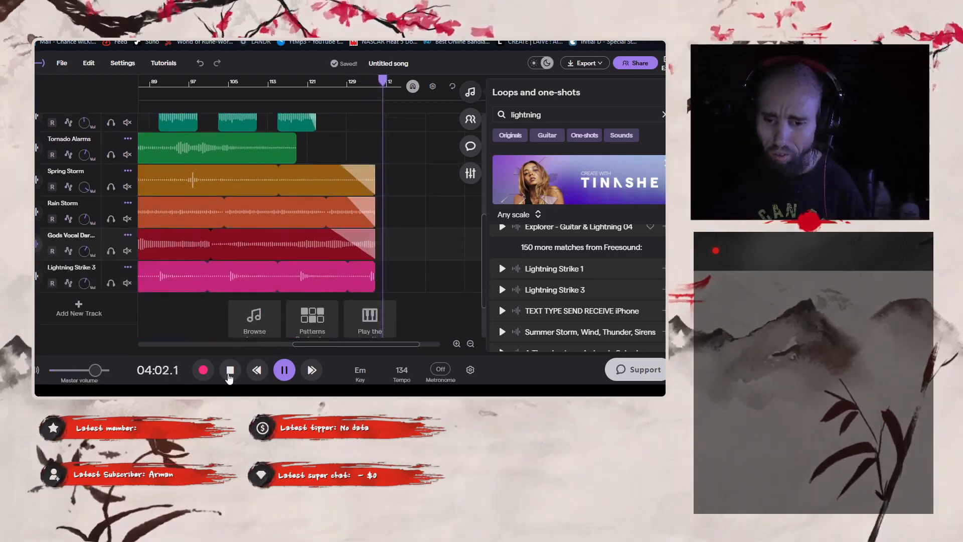
key(space)
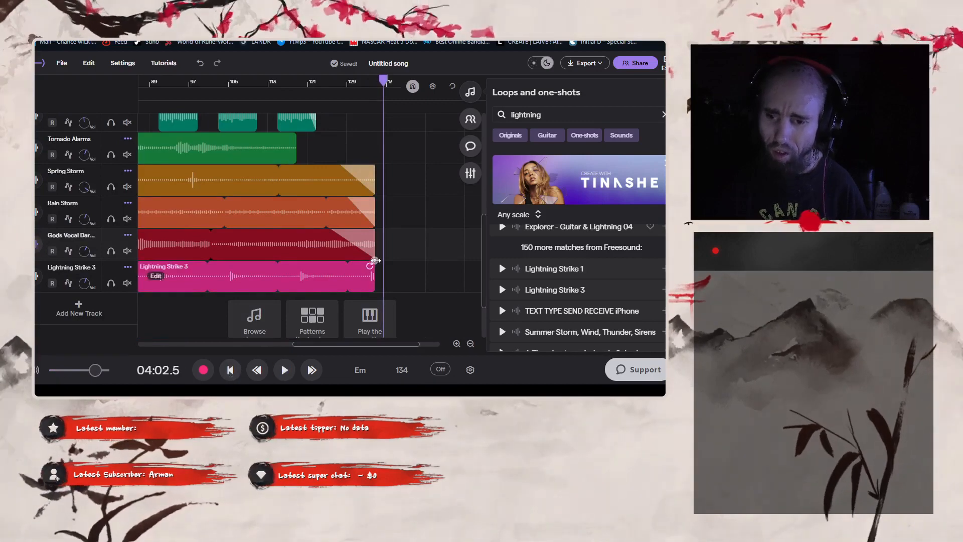
click(374, 260)
click(372, 262)
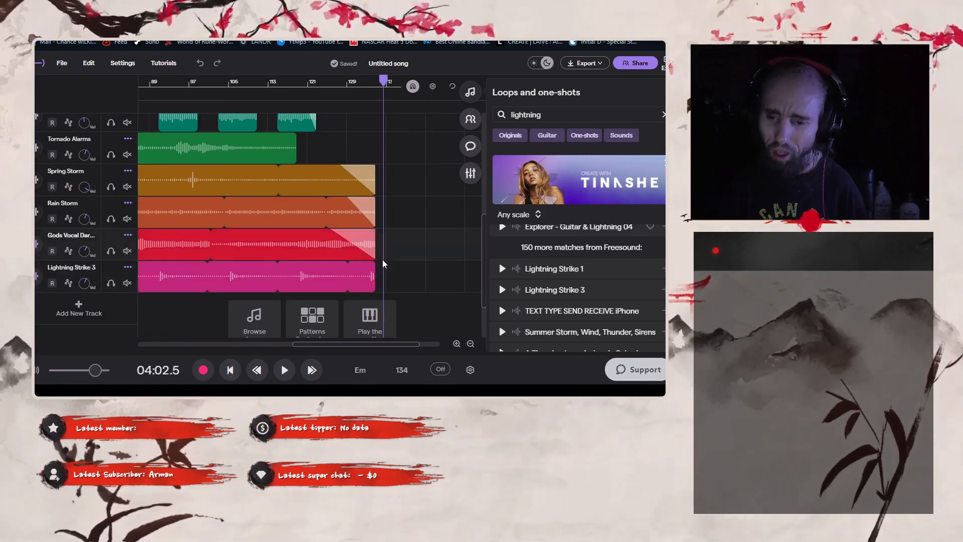